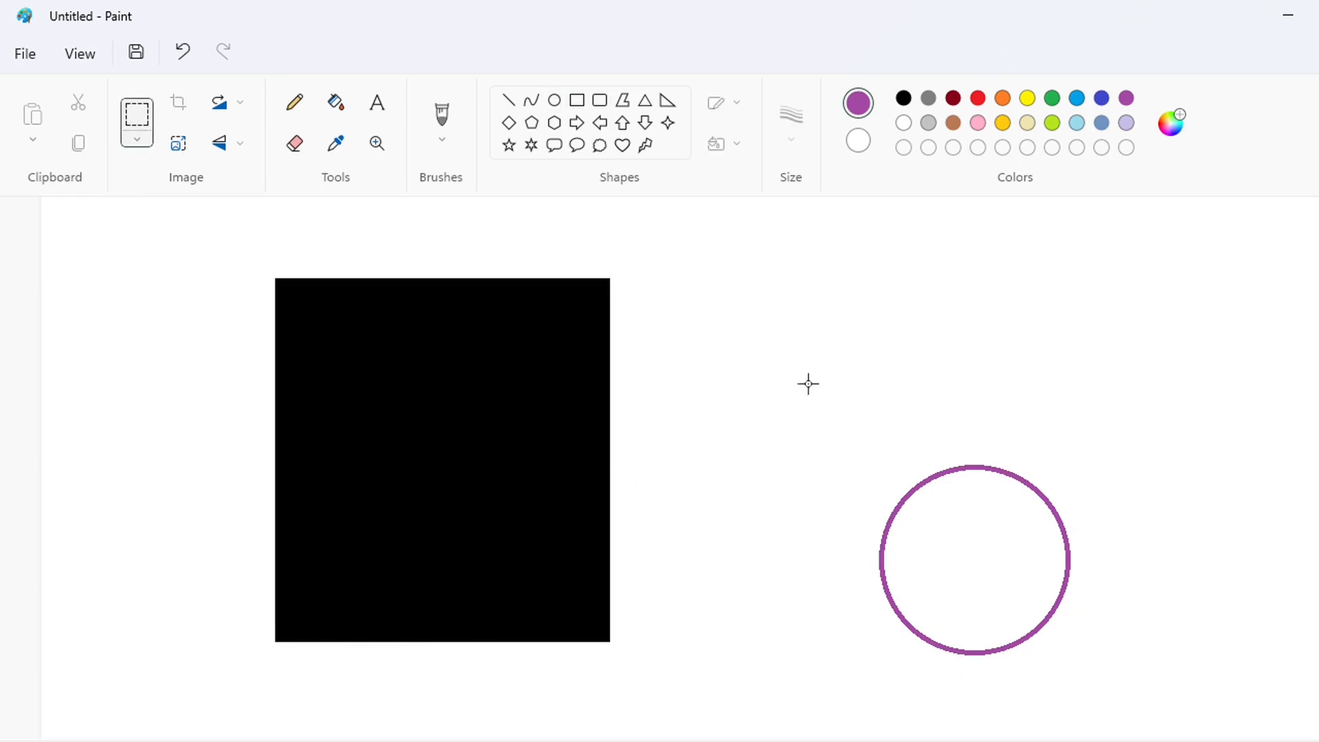
Step: Copy the purple circle and place a transparent duplicate against the lower-left corner edges of the black square
{"action": "left_click_drag", "start_coordinate": [807, 383], "coordinate": [1174, 694]}
{"action": "key", "text": "ctrl+c"}
{"action": "key", "text": "ctrl+v"}
{"action": "left_click", "coordinate": [137, 139]}
{"action": "left_click", "coordinate": [184, 308]}
{"action": "left_click_drag", "start_coordinate": [207, 411], "coordinate": [391, 546]}
{"action": "key", "text": "Down"}
{"action": "key", "text": "Left"}
{"action": "key", "text": "Left"}
{"action": "key", "text": "Left"}
{"action": "key", "text": "Left"}
{"action": "key", "text": "Left"}
{"action": "key", "text": "Left"}
{"action": "key", "text": "Left"}
{"action": "key", "text": "Left"}
{"action": "key", "text": "Left"}
{"action": "key", "text": "Left"}
{"action": "key", "text": "Left"}
{"action": "key", "text": "Left"}
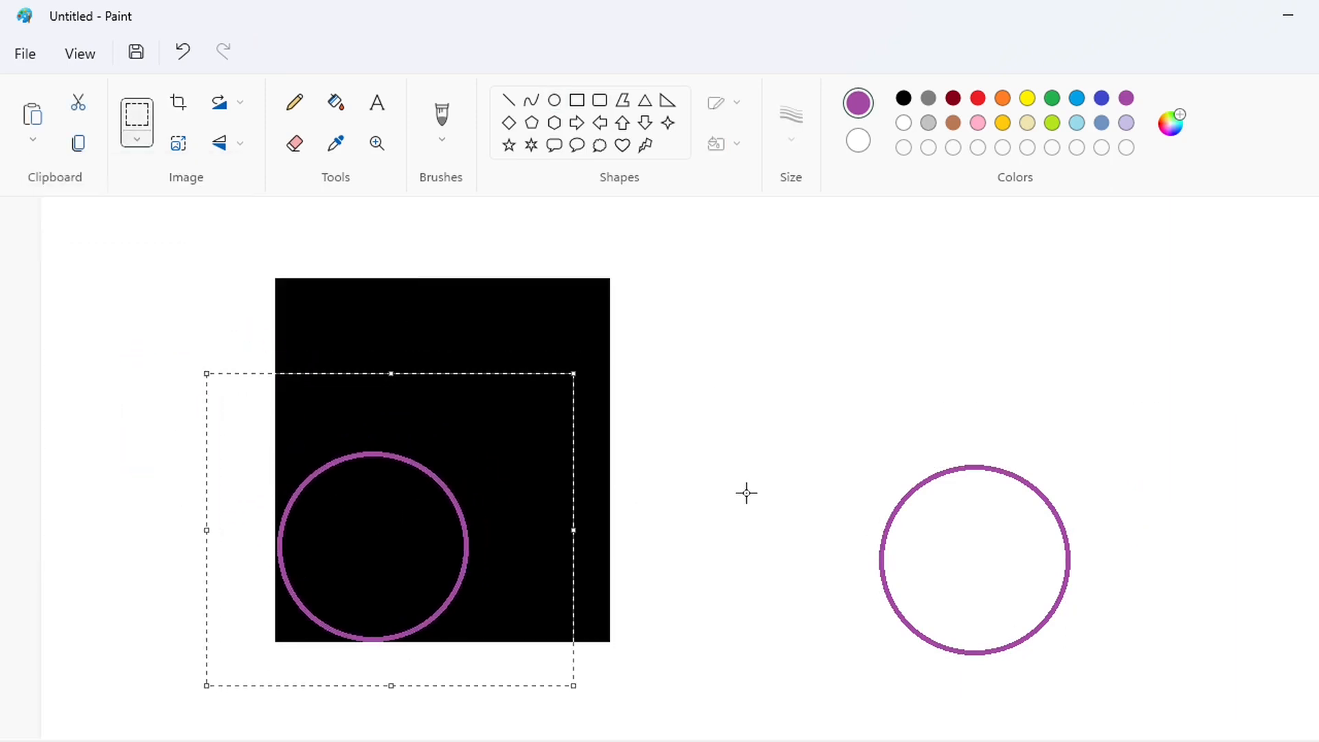
Step: Paste another copy of the purple circle and align it with the upper-left corner edges of the black square
{"action": "left_click", "coordinate": [746, 492]}
{"action": "key", "text": "ctrl+v"}
{"action": "left_click_drag", "start_coordinate": [188, 399], "coordinate": [349, 382]}
{"action": "key", "text": "Up"}
{"action": "key", "text": "Up"}
{"action": "key", "text": "Up"}
{"action": "key", "text": "Up"}
{"action": "key", "text": "Up"}
{"action": "key", "text": "Up"}
{"action": "key", "text": "Up"}
{"action": "key", "text": "Up"}
{"action": "key", "text": "Up"}
{"action": "key", "text": "Up"}
{"action": "key", "text": "Up"}
{"action": "key", "text": "Up"}
{"action": "key", "text": "Up"}
{"action": "key", "text": "Up"}
{"action": "key", "text": "Up"}
{"action": "key", "text": "Up"}
{"action": "key", "text": "Up"}
{"action": "key", "text": "Up"}
{"action": "key", "text": "Up"}
{"action": "key", "text": "Up"}
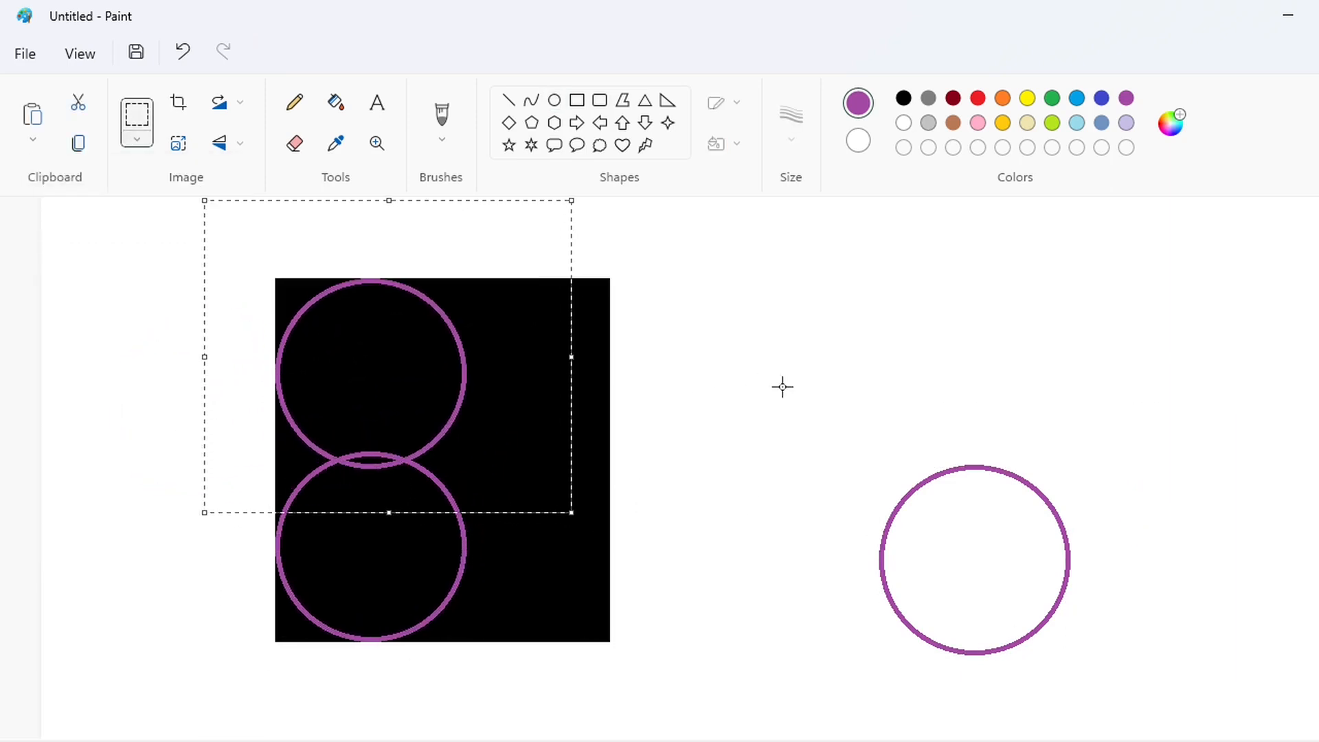
Step: Round the square's two left corners by filling outside the circles with white and the purple outlines with black
{"action": "left_click", "coordinate": [336, 103]}
{"action": "left_click", "coordinate": [592, 396]}
{"action": "left_click", "coordinate": [903, 97]}
{"action": "left_click", "coordinate": [584, 389]}
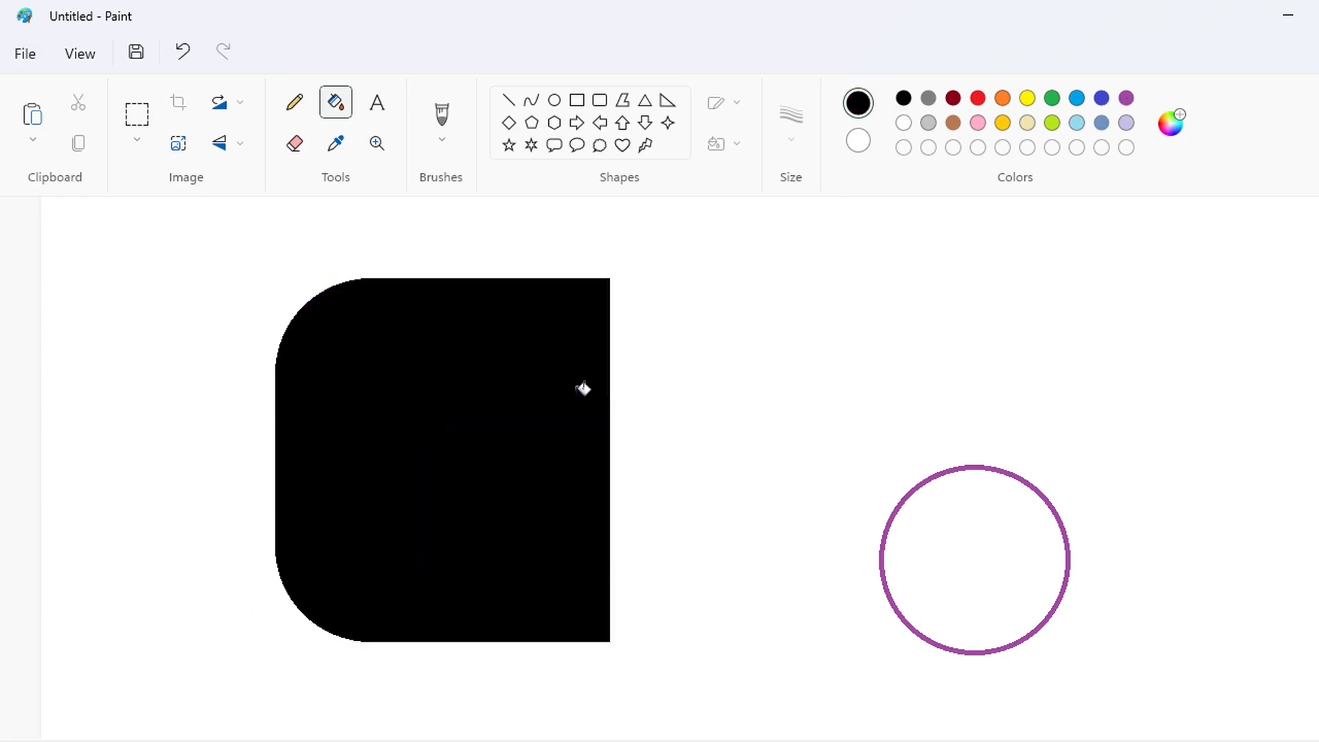
Step: Paste another purple circle and align it with the upper-right corner edges of the black shape
{"action": "key", "text": "ctrl+v"}
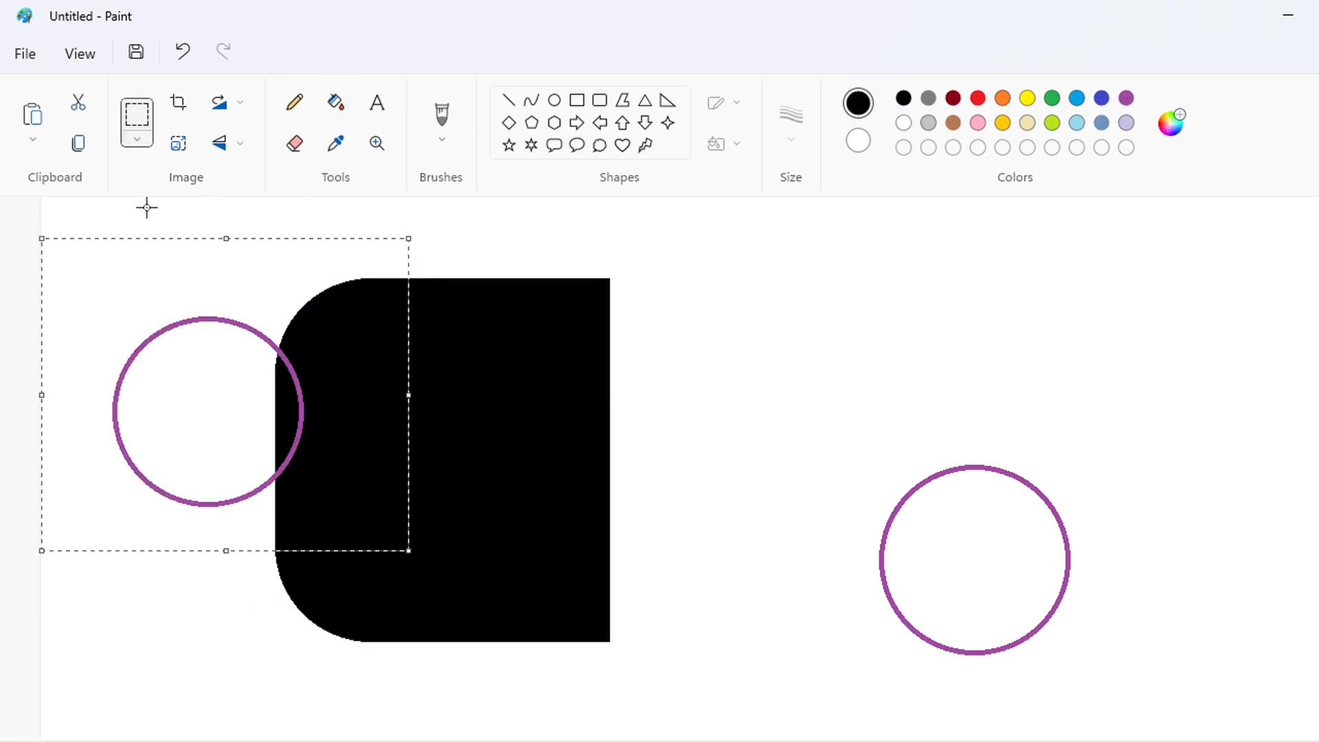
{"action": "left_click_drag", "start_coordinate": [192, 398], "coordinate": [499, 377]}
{"action": "key", "text": "Left"}
{"action": "key", "text": "Left"}
{"action": "key", "text": "Left"}
{"action": "key", "text": "Up"}
{"action": "key", "text": "Up"}
{"action": "key", "text": "Up"}
{"action": "key", "text": "Up"}
{"action": "key", "text": "Up"}
{"action": "key", "text": "Up"}
{"action": "key", "text": "Up"}
{"action": "key", "text": "Up"}
{"action": "key", "text": "Up"}
{"action": "key", "text": "Up"}
{"action": "key", "text": "Up"}
{"action": "key", "text": "Up"}
{"action": "key", "text": "Up"}
{"action": "key", "text": "Up"}
{"action": "key", "text": "Up"}
{"action": "key", "text": "Up"}
{"action": "key", "text": "Up"}
{"action": "key", "text": "Up"}
{"action": "key", "text": "Up"}
{"action": "key", "text": "Up"}
{"action": "key", "text": "Up"}
{"action": "key", "text": "Up"}
Step: Round the upper-right corner by filling outside the circle with white and the purple outline with black
{"action": "left_click", "coordinate": [336, 103]}
{"action": "left_click", "coordinate": [903, 122]}
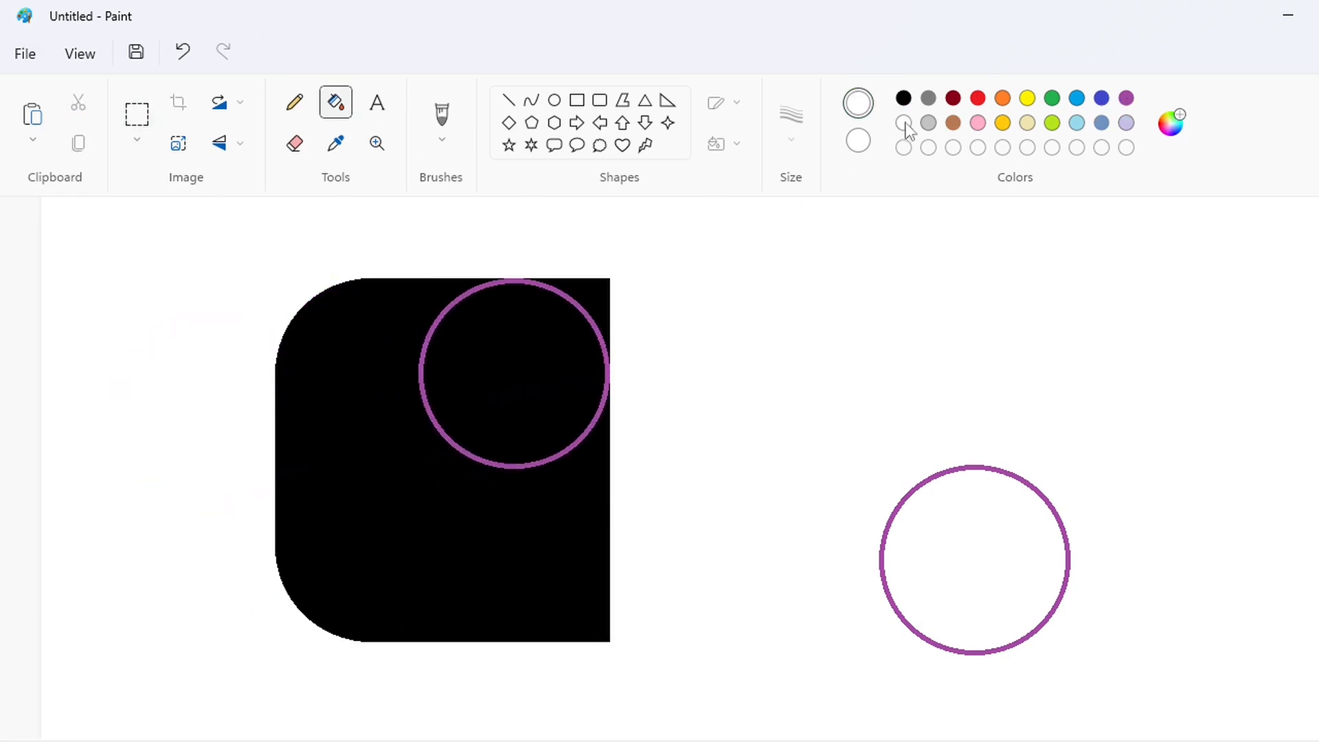
{"action": "left_click", "coordinate": [599, 309]}
{"action": "left_click", "coordinate": [904, 98]}
{"action": "left_click", "coordinate": [590, 427]}
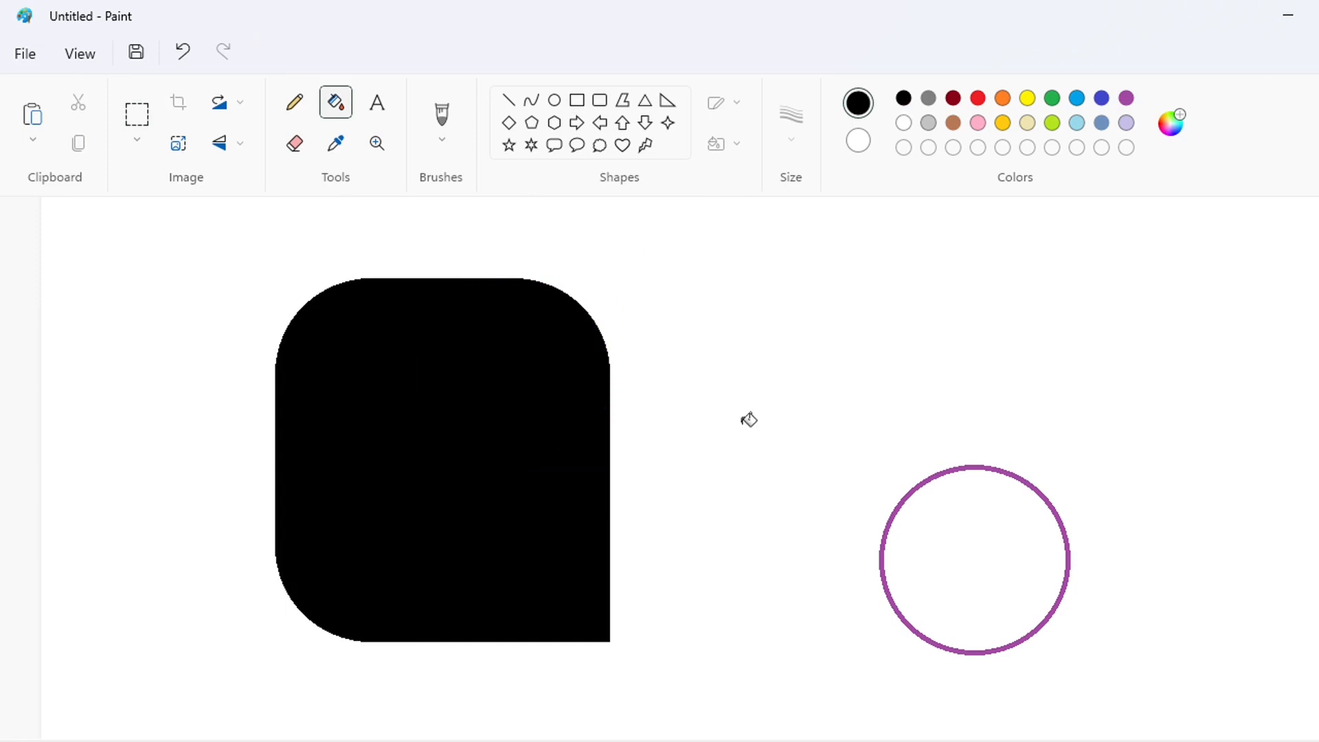
Step: Draw a tall narrow ellipse in the right part of the black shape and fill it with white
{"action": "left_click", "coordinate": [556, 103]}
{"action": "left_click_drag", "start_coordinate": [506, 336], "coordinate": [568, 581]}
{"action": "left_click", "coordinate": [901, 123]}
{"action": "mouse_move", "coordinate": [506, 458]}
{"action": "left_mouse_down"}
{"action": "mouse_move", "coordinate": [454, 458]}
{"action": "mouse_move", "coordinate": [527, 453]}
{"action": "left_mouse_up"}
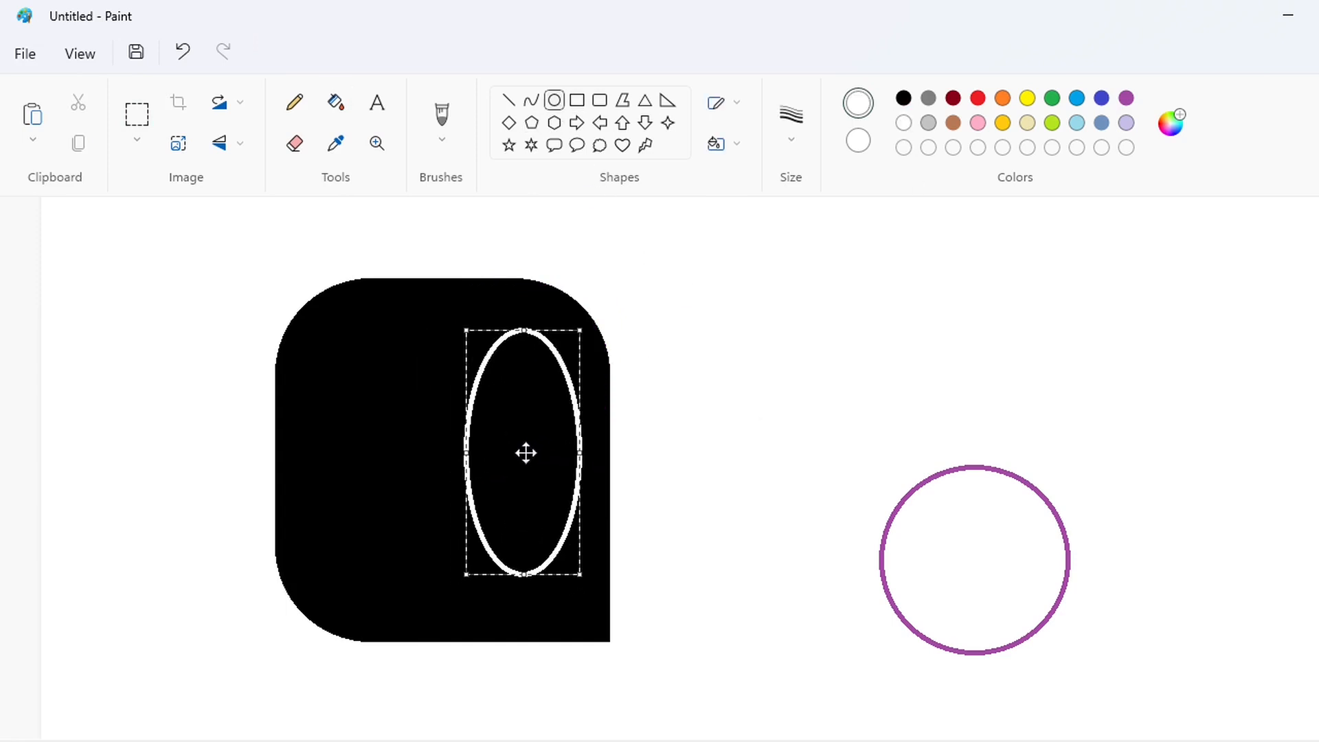
{"action": "left_click_drag", "start_coordinate": [523, 575], "coordinate": [524, 563]}
{"action": "left_click_drag", "start_coordinate": [532, 435], "coordinate": [529, 440]}
{"action": "left_click", "coordinate": [636, 322]}
{"action": "left_click", "coordinate": [336, 103]}
{"action": "left_click", "coordinate": [522, 426]}
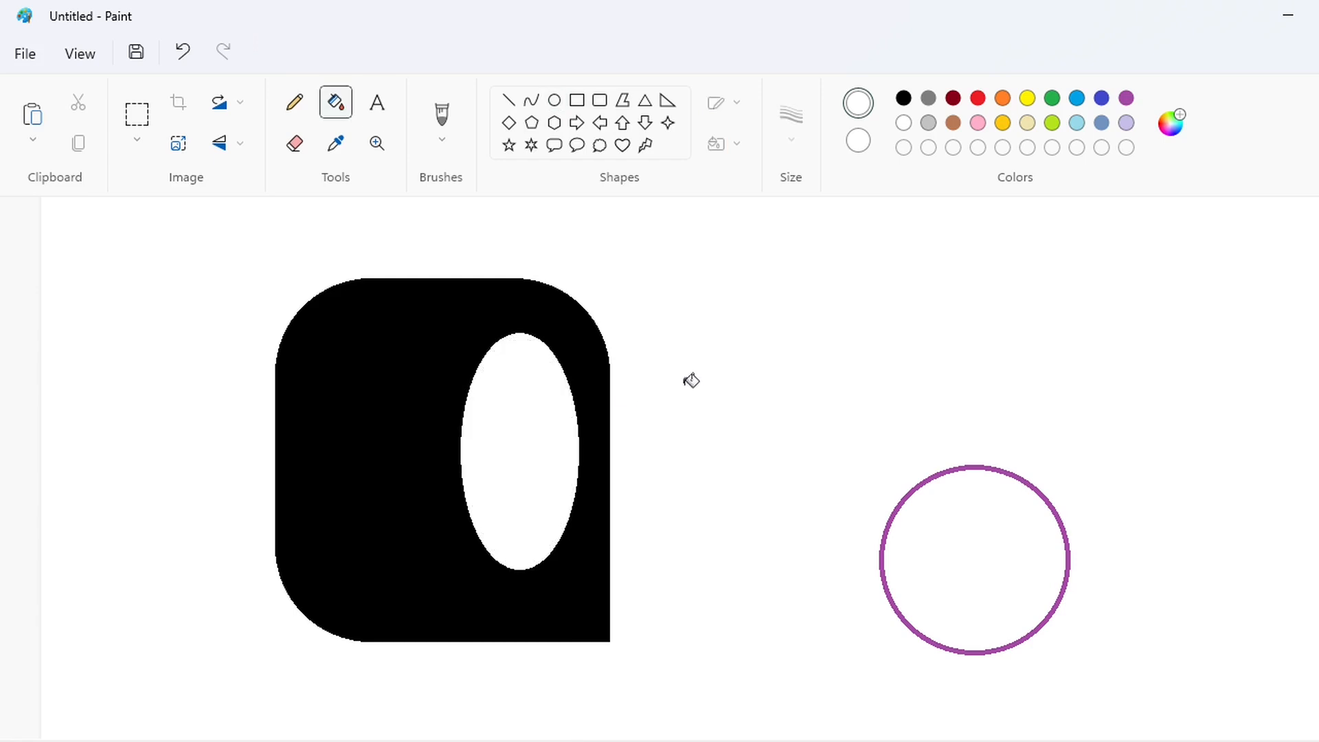
Step: Cut a narrow horizontal white gap from the white ellipse through the black shape's right edge using two lines and a fill
{"action": "left_click", "coordinate": [509, 99]}
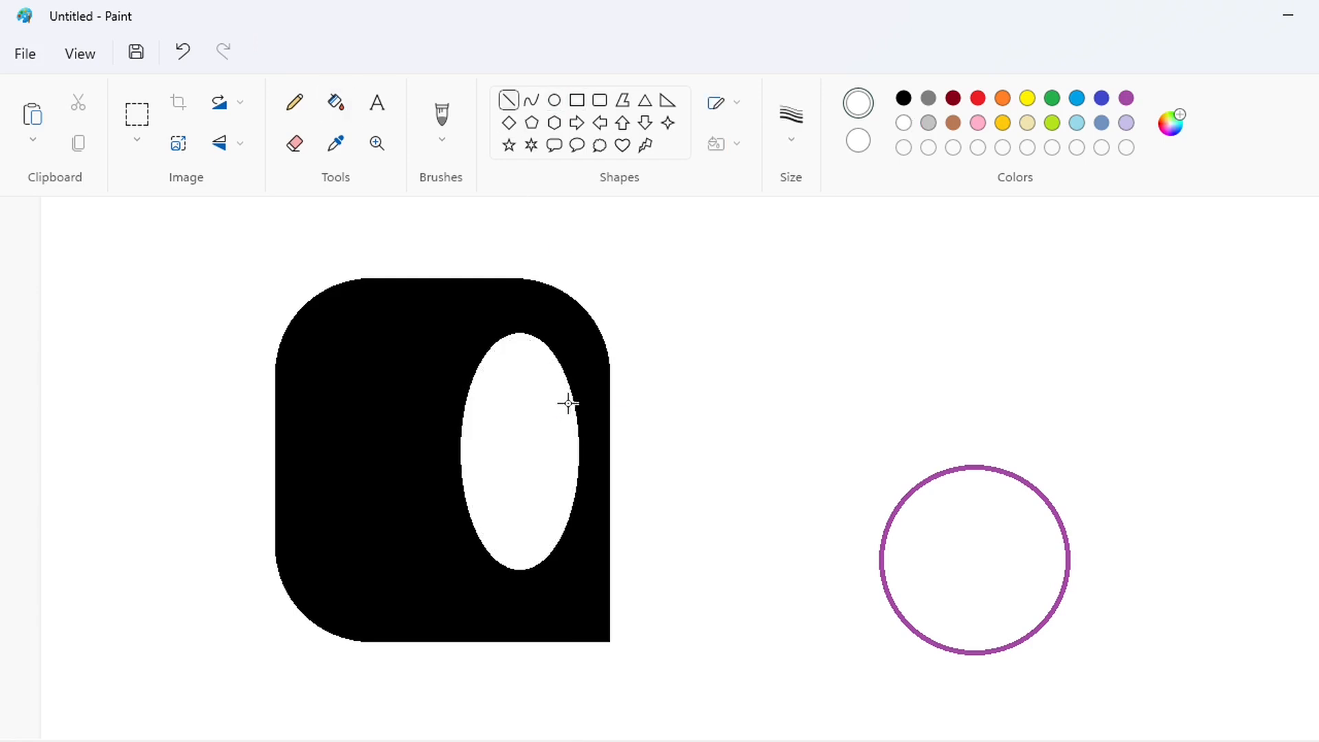
{"action": "left_click", "coordinate": [336, 102]}
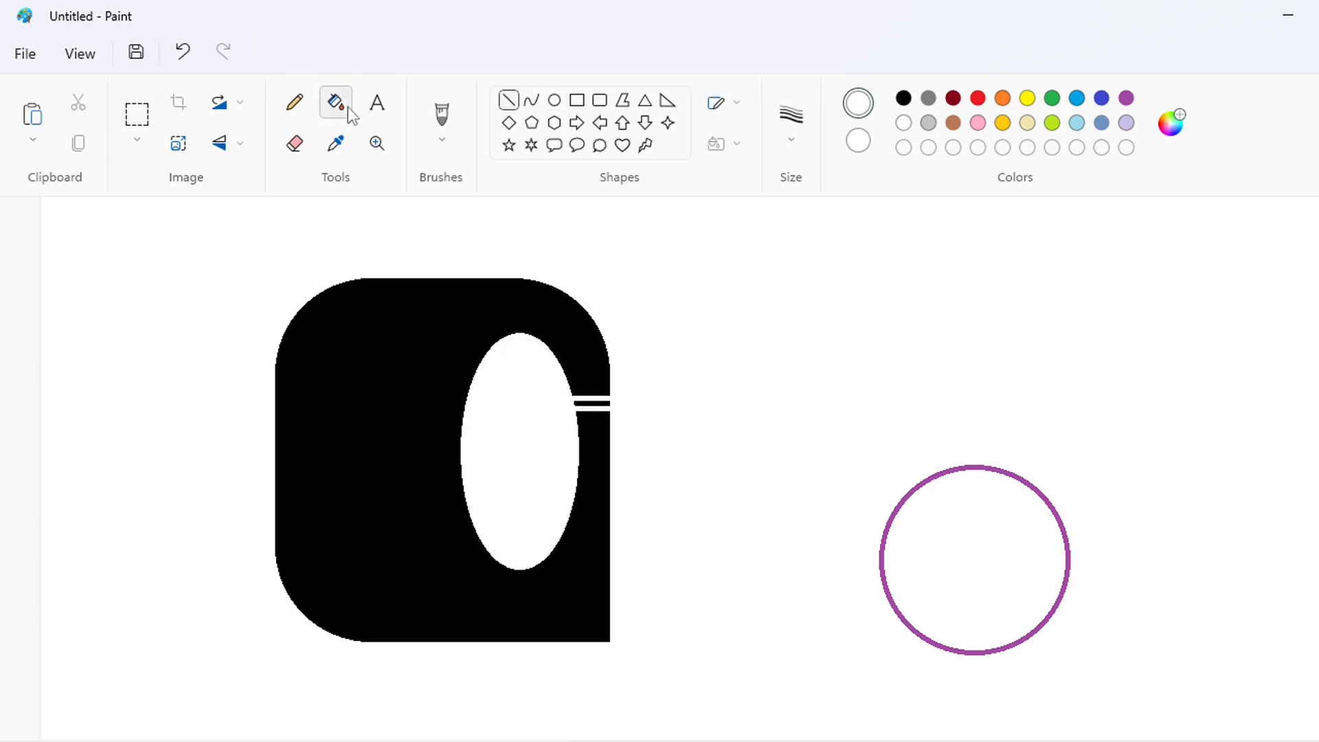
{"action": "left_click", "coordinate": [592, 403]}
Step: Draw a black rectangle just below the gap, extending into the white ellipse, and fill it black as the G's crossbar
{"action": "left_click", "coordinate": [577, 100]}
{"action": "left_click", "coordinate": [903, 97]}
{"action": "mouse_move", "coordinate": [577, 427]}
{"action": "left_mouse_down"}
{"action": "mouse_move", "coordinate": [520, 514]}
{"action": "mouse_move", "coordinate": [540, 518]}
{"action": "left_mouse_up"}
{"action": "key", "text": "Up"}
{"action": "key", "text": "Up"}
{"action": "key", "text": "Up"}
{"action": "key", "text": "Up"}
{"action": "key", "text": "Up"}
{"action": "key", "text": "Up"}
{"action": "key", "text": "Up"}
{"action": "key", "text": "Up"}
{"action": "key", "text": "Up"}
{"action": "key", "text": "Up"}
{"action": "key", "text": "Up"}
{"action": "key", "text": "Up"}
{"action": "key", "text": "Up"}
{"action": "key", "text": "Up"}
{"action": "left_click", "coordinate": [336, 103]}
{"action": "left_click", "coordinate": [573, 466]}
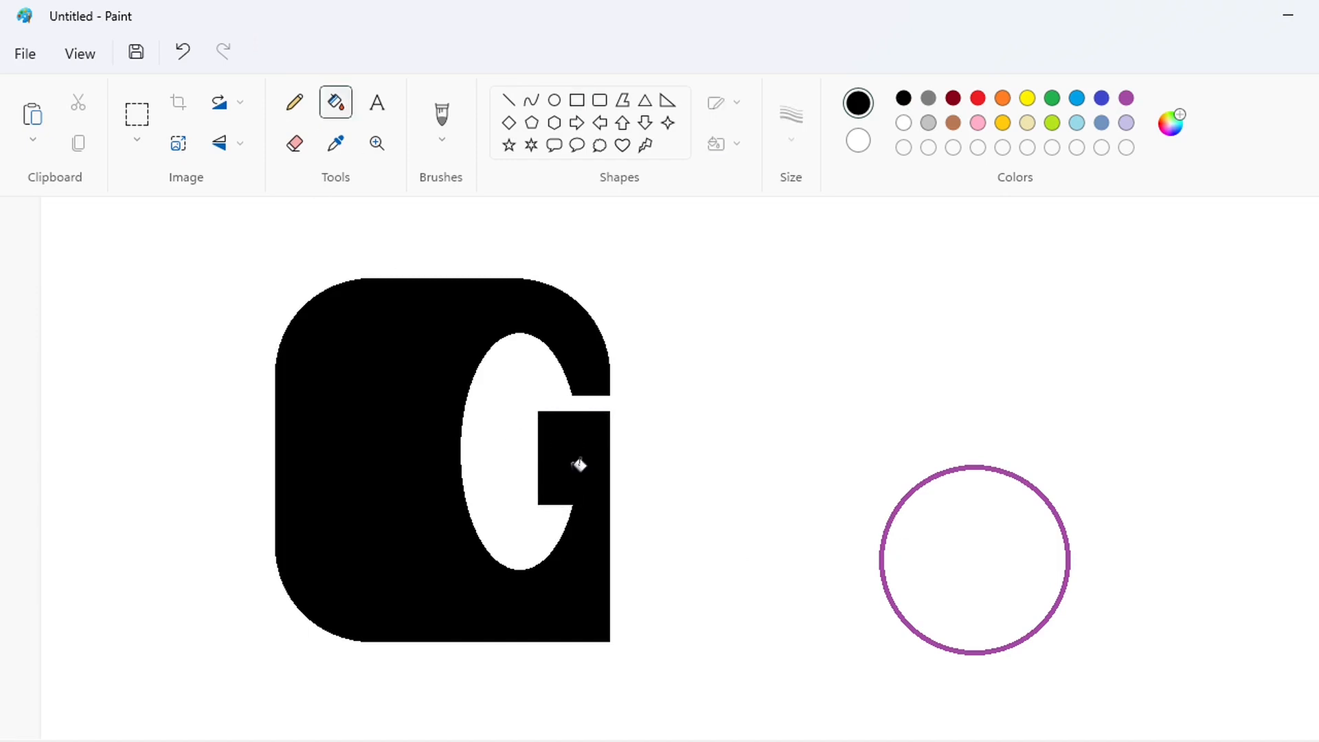
Step: Square off the inner end of the G's upper arm with a short vertical black line
{"action": "left_click", "coordinate": [509, 100]}
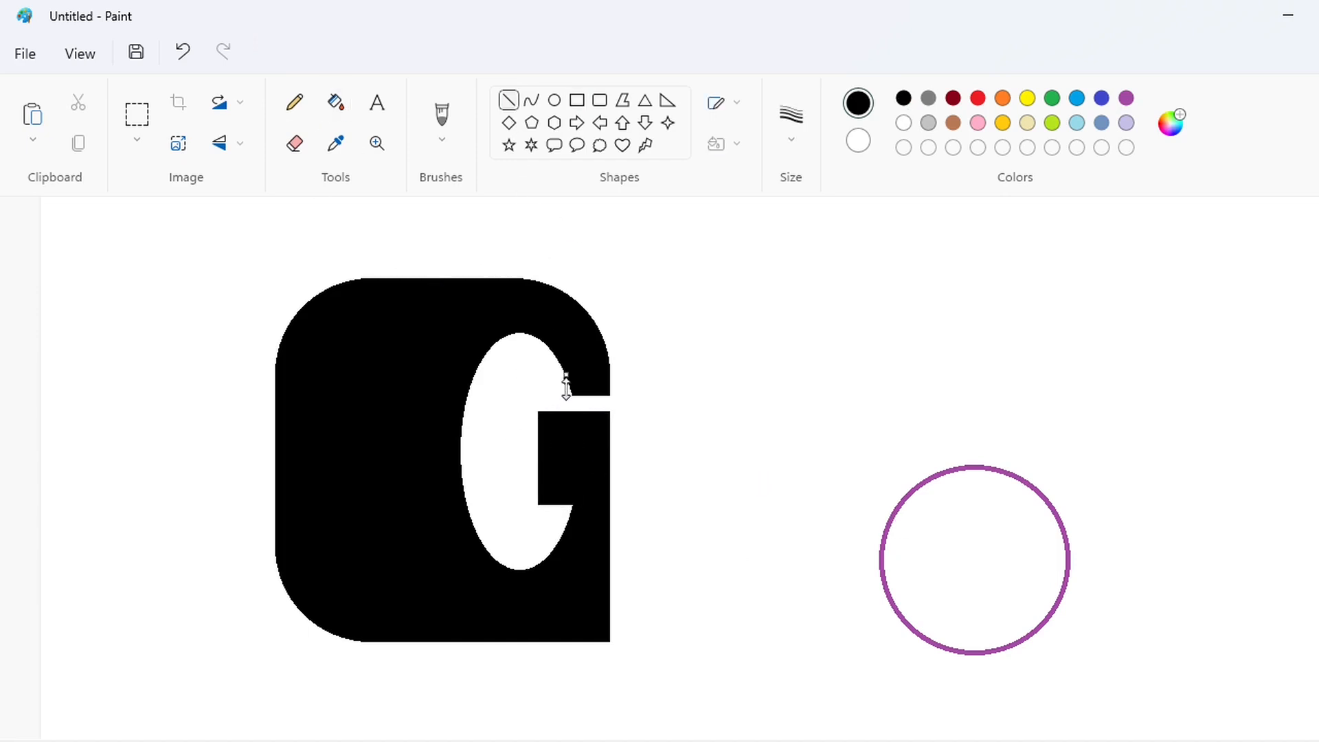
{"action": "left_click_drag", "start_coordinate": [565, 392], "coordinate": [564, 398]}
{"action": "left_click", "coordinate": [334, 142]}
{"action": "left_click", "coordinate": [294, 101]}
Step: Draw the outline of a flat-topped letter A beside the G with straight black lines, including both legs' inner edges
{"action": "left_click", "coordinate": [509, 100]}
{"action": "left_click", "coordinate": [903, 123]}
{"action": "left_click", "coordinate": [903, 98]}
{"action": "left_click_drag", "start_coordinate": [618, 644], "coordinate": [663, 380]}
{"action": "mouse_move", "coordinate": [662, 380]}
{"action": "left_mouse_down"}
{"action": "mouse_move", "coordinate": [781, 380]}
{"action": "mouse_move", "coordinate": [849, 643]}
{"action": "left_mouse_up"}
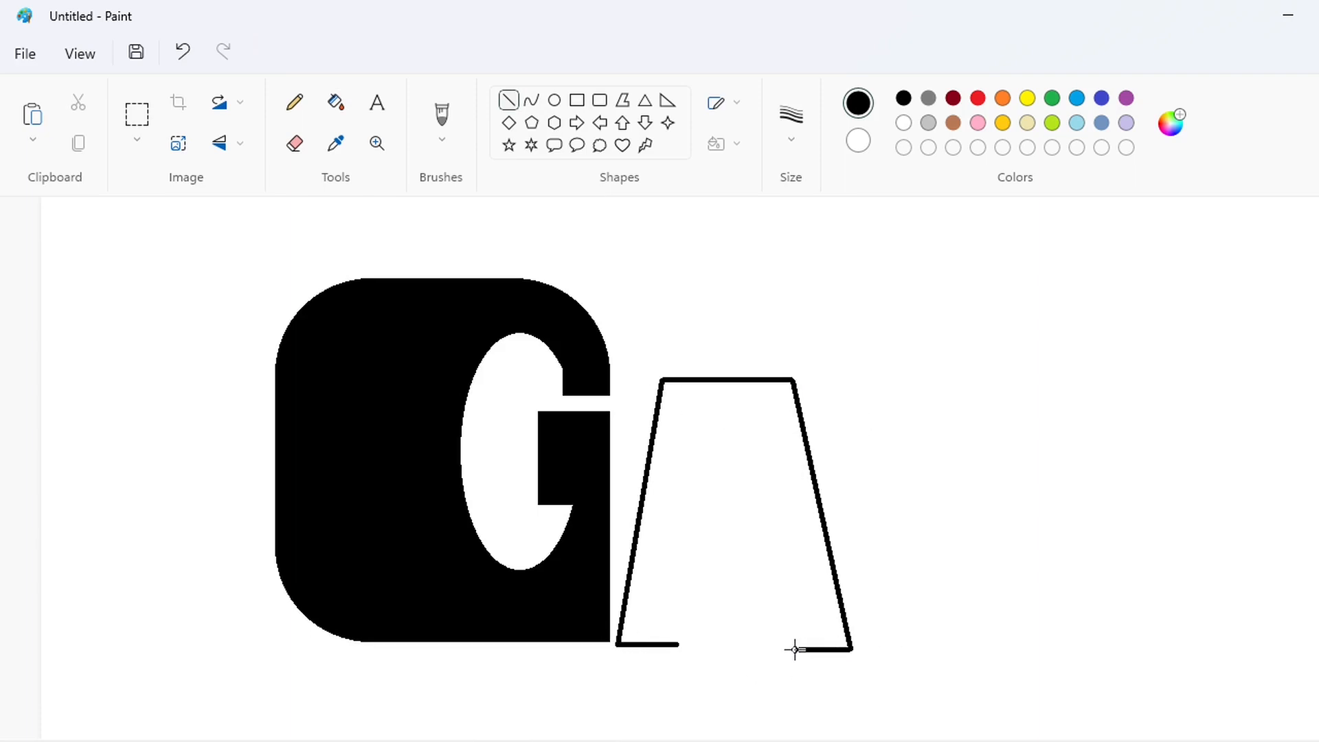
{"action": "left_click_drag", "start_coordinate": [678, 645], "coordinate": [715, 416]}
{"action": "left_click_drag", "start_coordinate": [788, 649], "coordinate": [751, 419]}
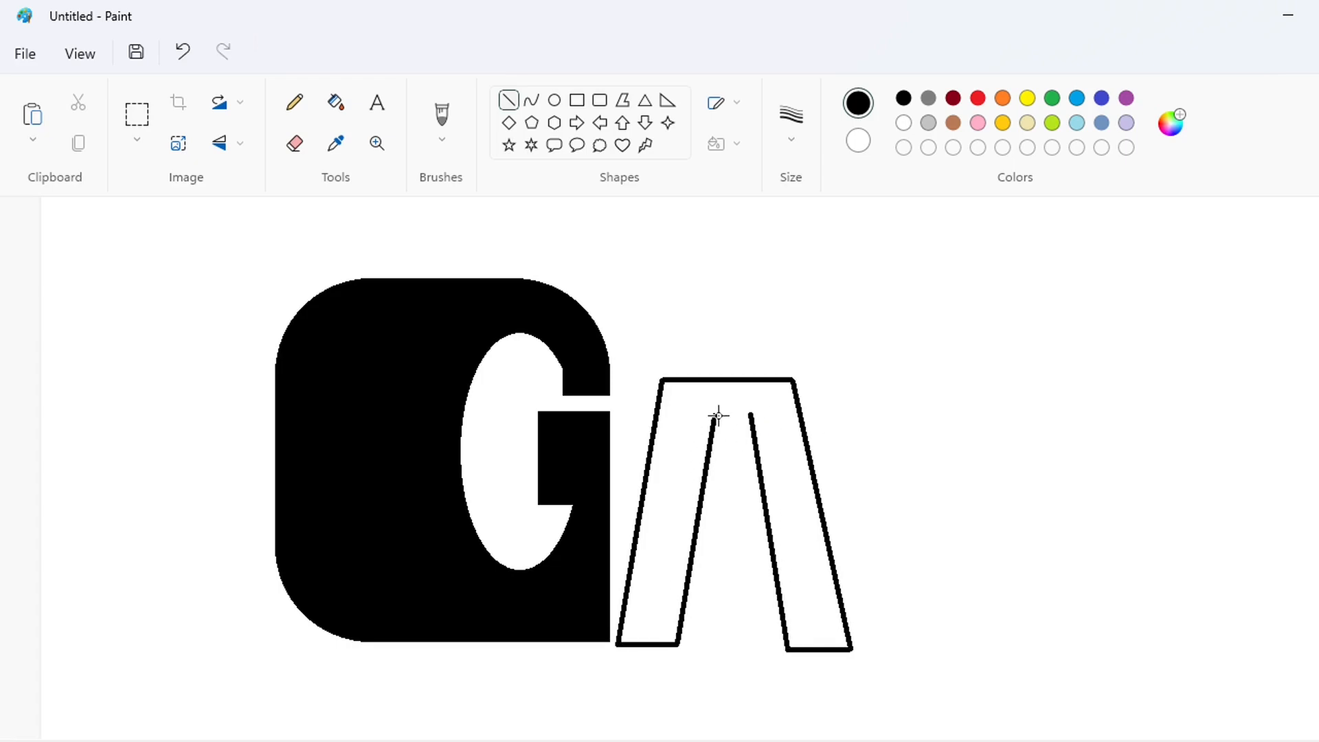
Step: Draw a rectangular crossbar between the A's legs, adjust its height, and fill the letter black around the upper opening
{"action": "left_click", "coordinate": [577, 100]}
{"action": "left_click_drag", "start_coordinate": [672, 466], "coordinate": [793, 589]}
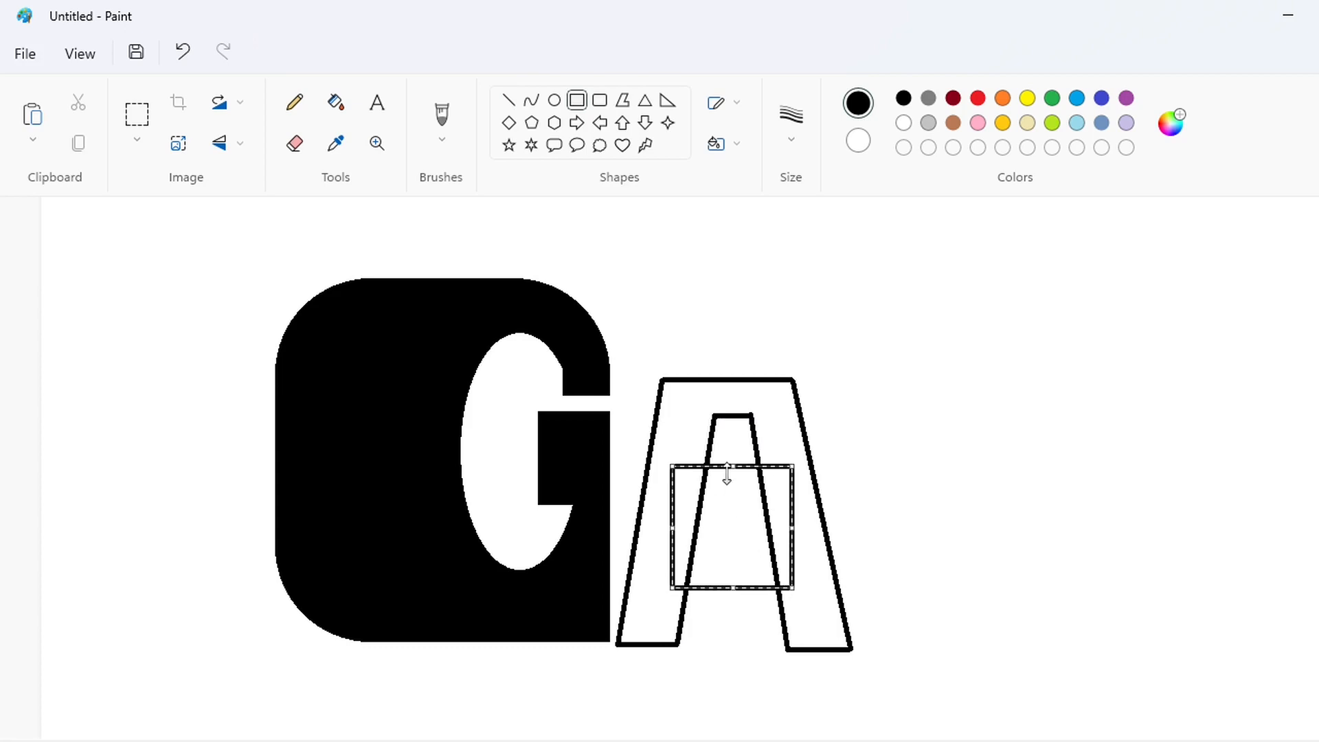
{"action": "left_click_drag", "start_coordinate": [729, 467], "coordinate": [730, 486]}
{"action": "left_click_drag", "start_coordinate": [733, 589], "coordinate": [734, 611]}
{"action": "left_click", "coordinate": [336, 102]}
{"action": "left_click", "coordinate": [688, 434]}
{"action": "left_click", "coordinate": [686, 522]}
{"action": "left_click", "coordinate": [731, 550]}
{"action": "left_click", "coordinate": [780, 549]}
Step: Trim the bottom of the A's left foot level with the G's base using a white line
{"action": "left_click_drag", "start_coordinate": [591, 734], "coordinate": [691, 734]}
{"action": "left_click", "coordinate": [509, 101]}
{"action": "left_click", "coordinate": [904, 123]}
{"action": "left_click_drag", "start_coordinate": [561, 633], "coordinate": [567, 645]}
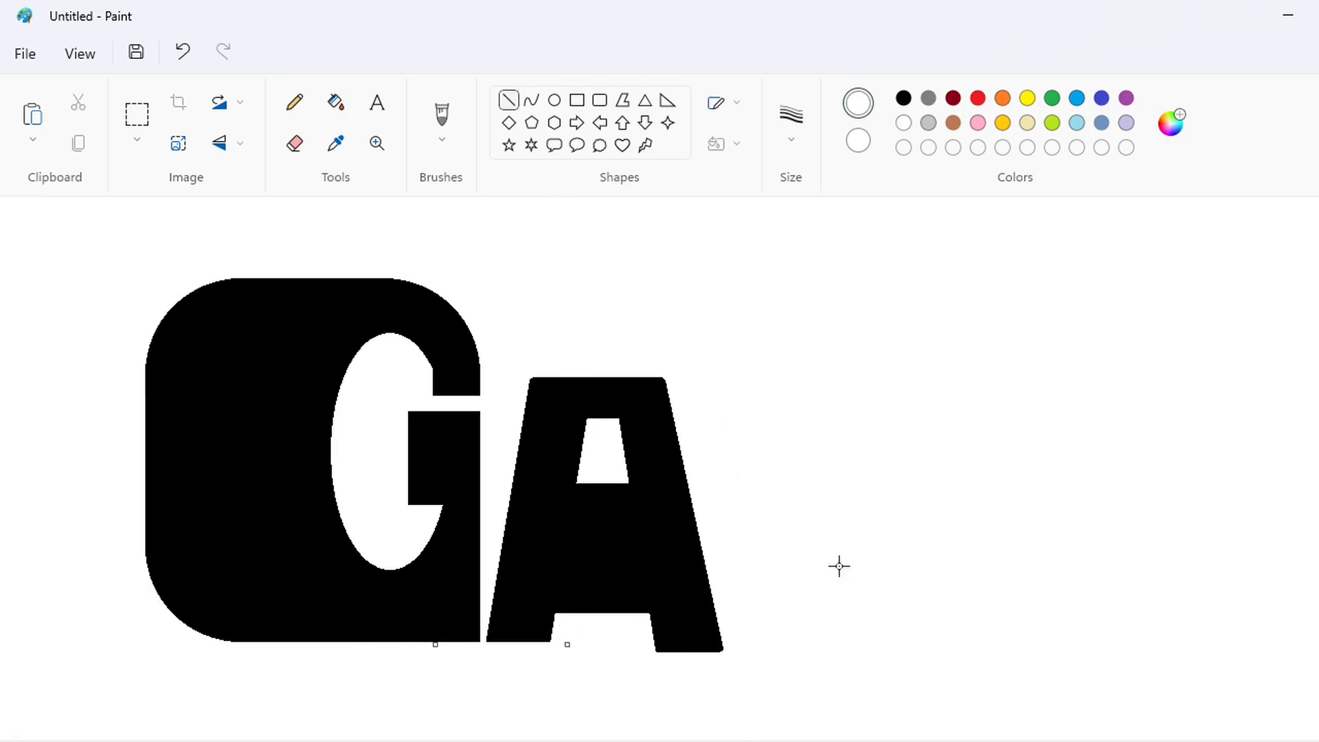
Step: Draw a wide upright rectangle beside the A and fill it black as the stem of the letter R
{"action": "left_click_drag", "start_coordinate": [690, 734], "coordinate": [797, 734]}
{"action": "left_click", "coordinate": [904, 97]}
{"action": "left_click", "coordinate": [576, 100]}
{"action": "left_click_drag", "start_coordinate": [560, 354], "coordinate": [718, 607]}
{"action": "left_click", "coordinate": [336, 101]}
{"action": "left_click", "coordinate": [639, 481]}
Step: Draw a thick black curve from the top of the R's stem, bending outward and back to form its bowl
{"action": "left_click", "coordinate": [553, 100]}
{"action": "left_click", "coordinate": [531, 100]}
{"action": "mouse_move", "coordinate": [716, 373]}
{"action": "left_mouse_down"}
{"action": "mouse_move", "coordinate": [736, 486]}
{"action": "mouse_move", "coordinate": [830, 456]}
{"action": "left_mouse_up"}
{"action": "left_click", "coordinate": [831, 456]}
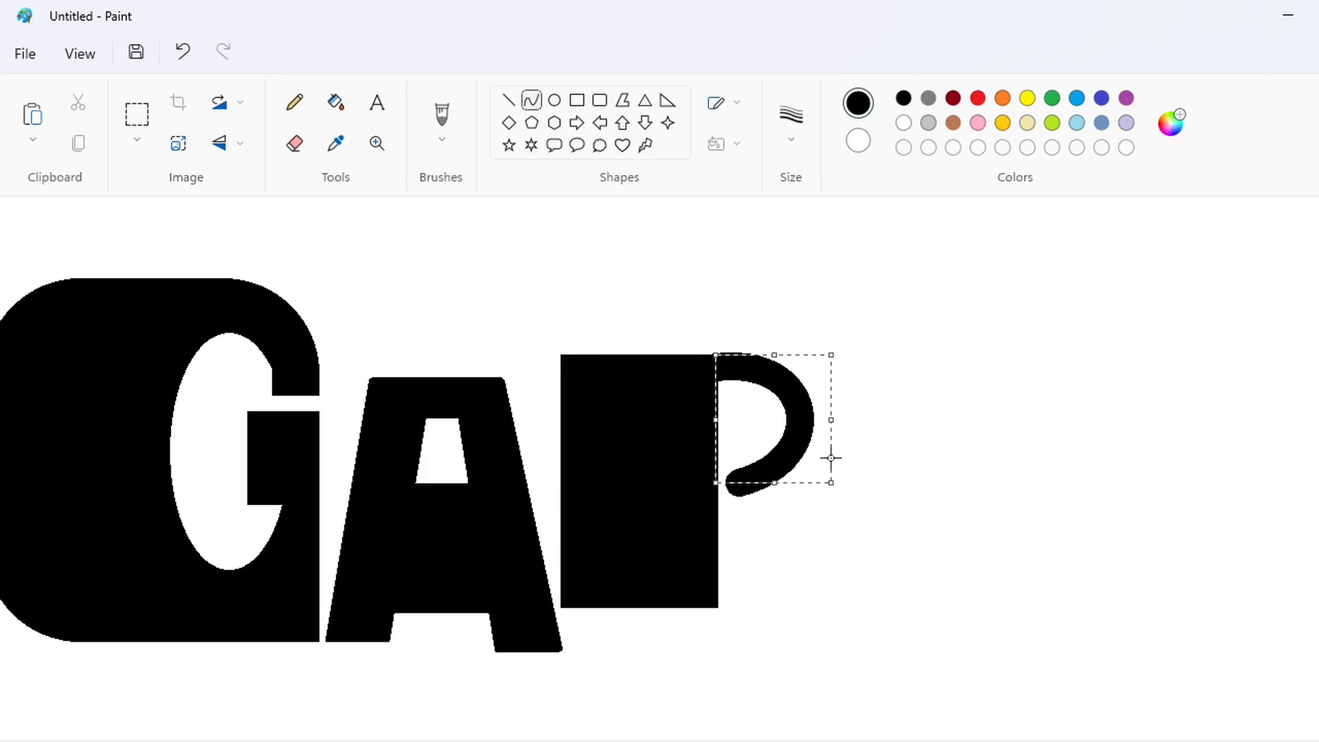
{"action": "left_click", "coordinate": [918, 429]}
{"action": "left_click_drag", "start_coordinate": [724, 508], "coordinate": [801, 608]}
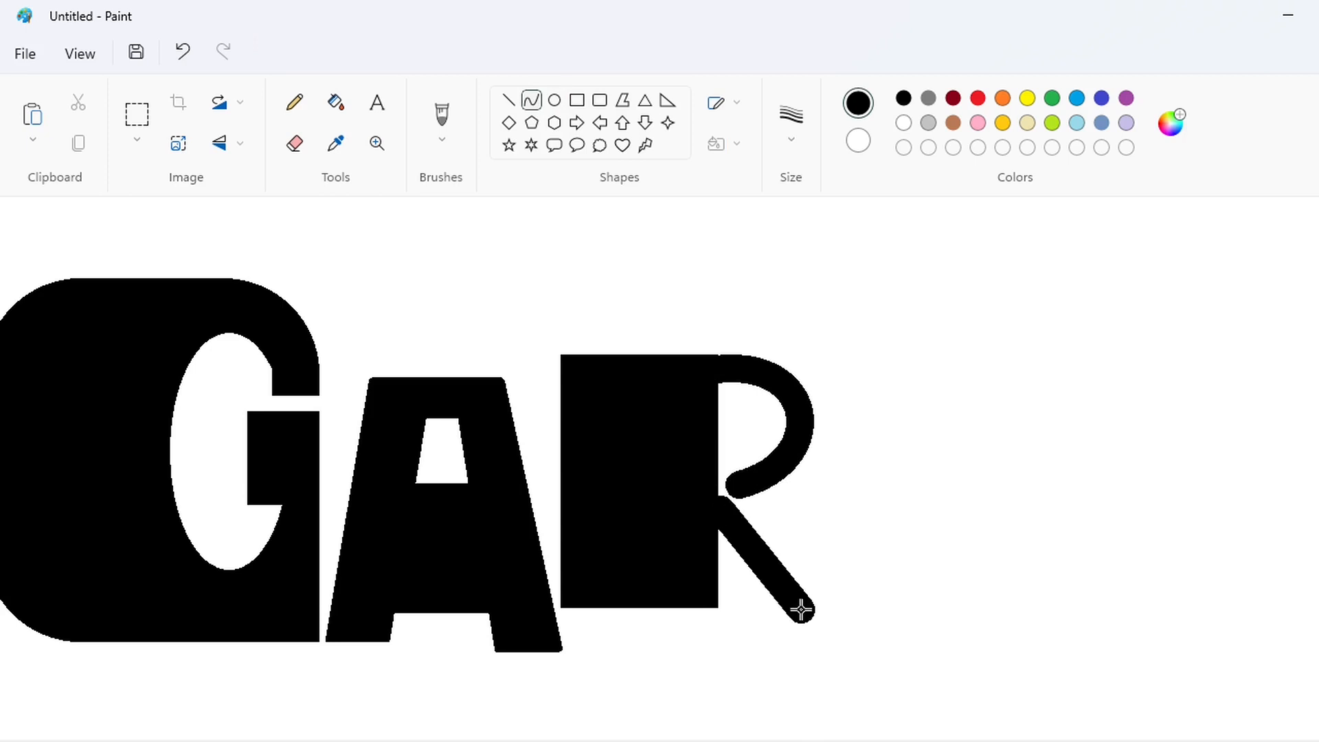
{"action": "left_click_drag", "start_coordinate": [773, 564], "coordinate": [796, 519]}
{"action": "left_click", "coordinate": [800, 515]}
{"action": "left_click_drag", "start_coordinate": [824, 554], "coordinate": [1010, 556]}
{"action": "key", "text": "ctrl+z"}
{"action": "key", "text": "ctrl+z"}
Step: Draw the R's leg as a thick black curve from the stem below the bowl, arching outward and down
{"action": "left_click_drag", "start_coordinate": [718, 496], "coordinate": [800, 609]}
{"action": "left_click_drag", "start_coordinate": [744, 534], "coordinate": [799, 523]}
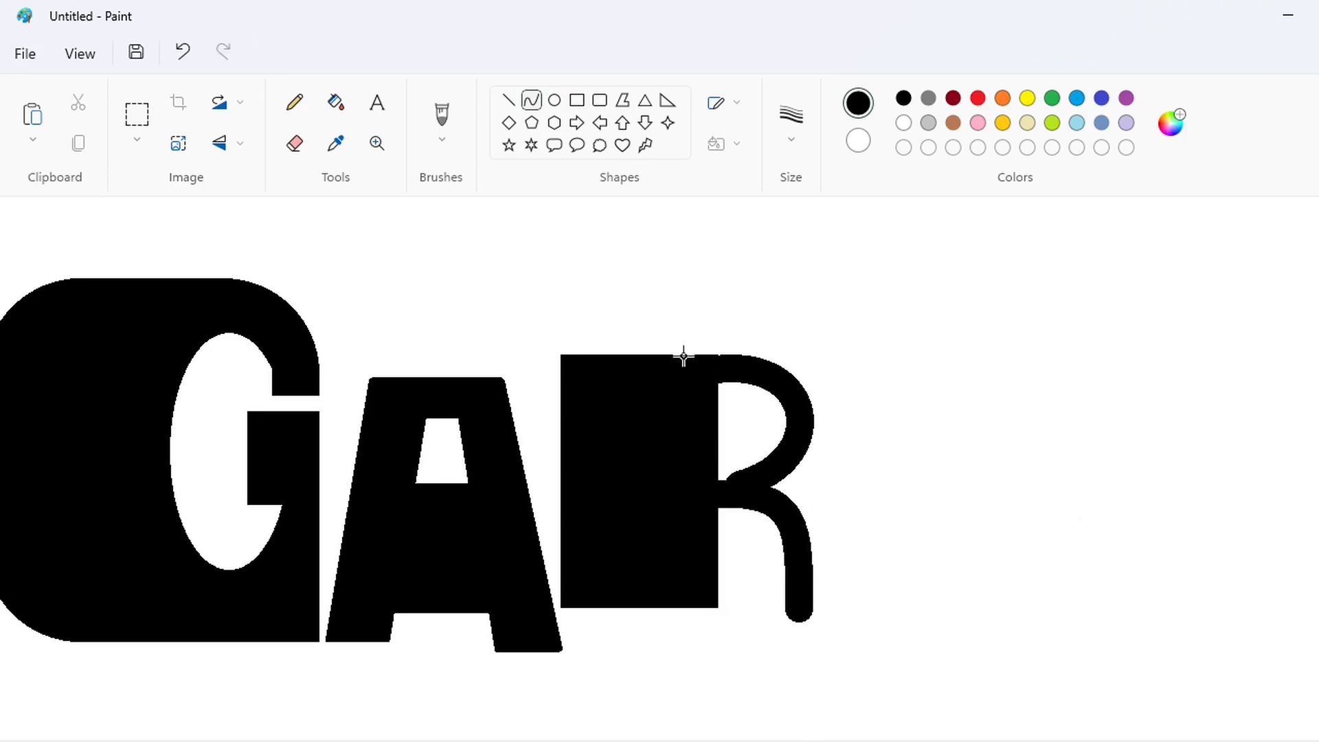
Step: Draw a thinner black ellipse inside the R's bowl and fill the gaps around it with black to thicken the bowl
{"action": "left_click", "coordinate": [553, 105]}
{"action": "left_click", "coordinate": [791, 124]}
{"action": "left_click", "coordinate": [820, 272]}
{"action": "mouse_move", "coordinate": [679, 378]}
{"action": "left_mouse_down"}
{"action": "mouse_move", "coordinate": [766, 452]}
{"action": "mouse_move", "coordinate": [746, 426]}
{"action": "mouse_move", "coordinate": [757, 423]}
{"action": "left_mouse_up"}
{"action": "left_click", "coordinate": [478, 212]}
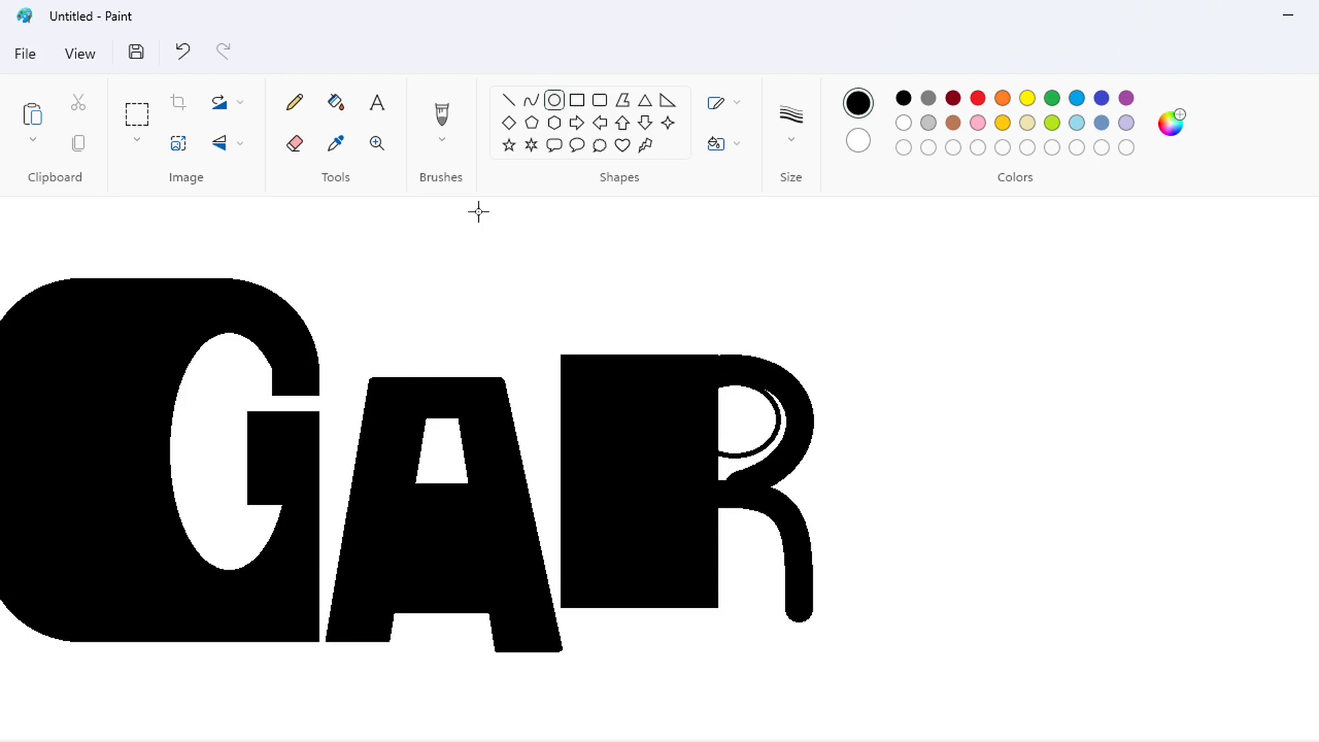
{"action": "left_click", "coordinate": [335, 102]}
{"action": "left_click", "coordinate": [740, 465]}
{"action": "left_click", "coordinate": [509, 101]}
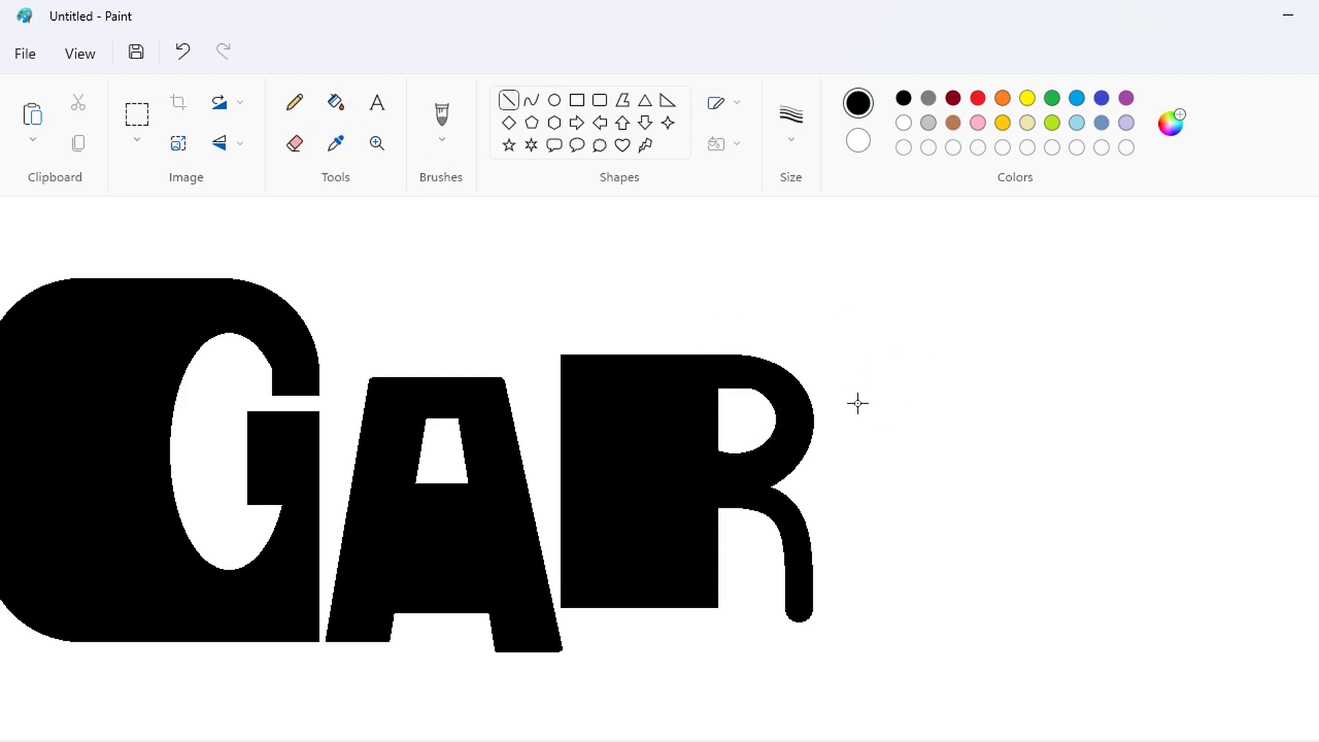
Step: Clean up the lower edge of the R's bowl opening with a white line and fill the cut made in the stem with black
{"action": "left_click", "coordinate": [904, 124]}
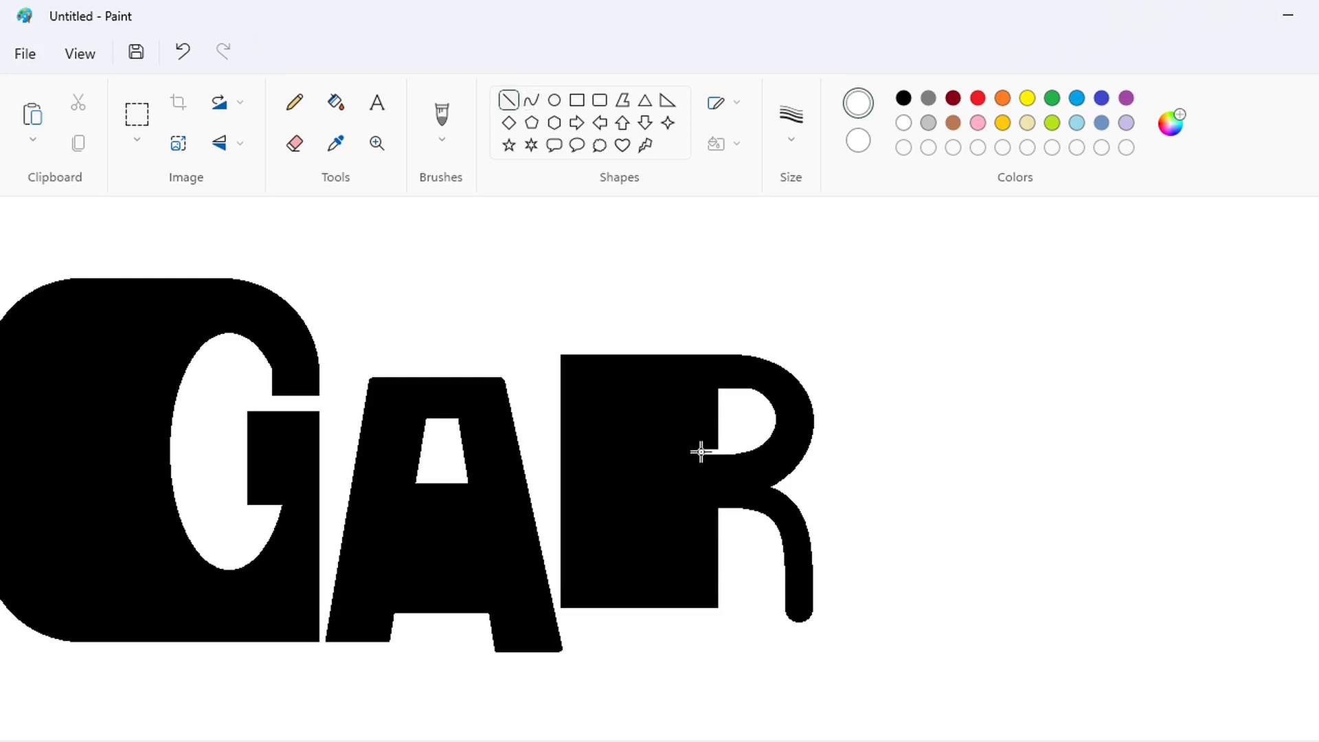
{"action": "left_click", "coordinate": [903, 99]}
{"action": "left_click", "coordinate": [336, 102]}
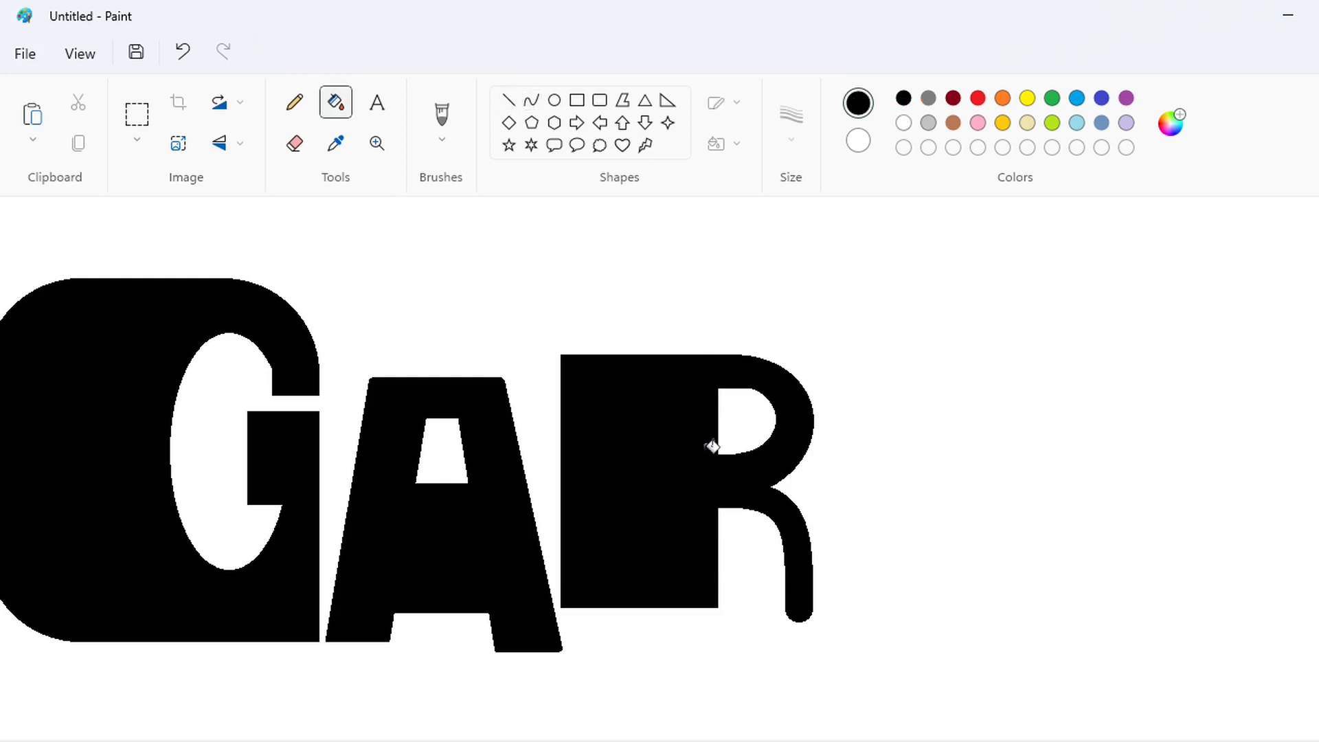
{"action": "left_click", "coordinate": [712, 450]}
Step: Cut off the rounded end of the R's leg with a white line and a white fill, leaving a flat end
{"action": "left_click", "coordinate": [508, 100]}
{"action": "left_click", "coordinate": [904, 124]}
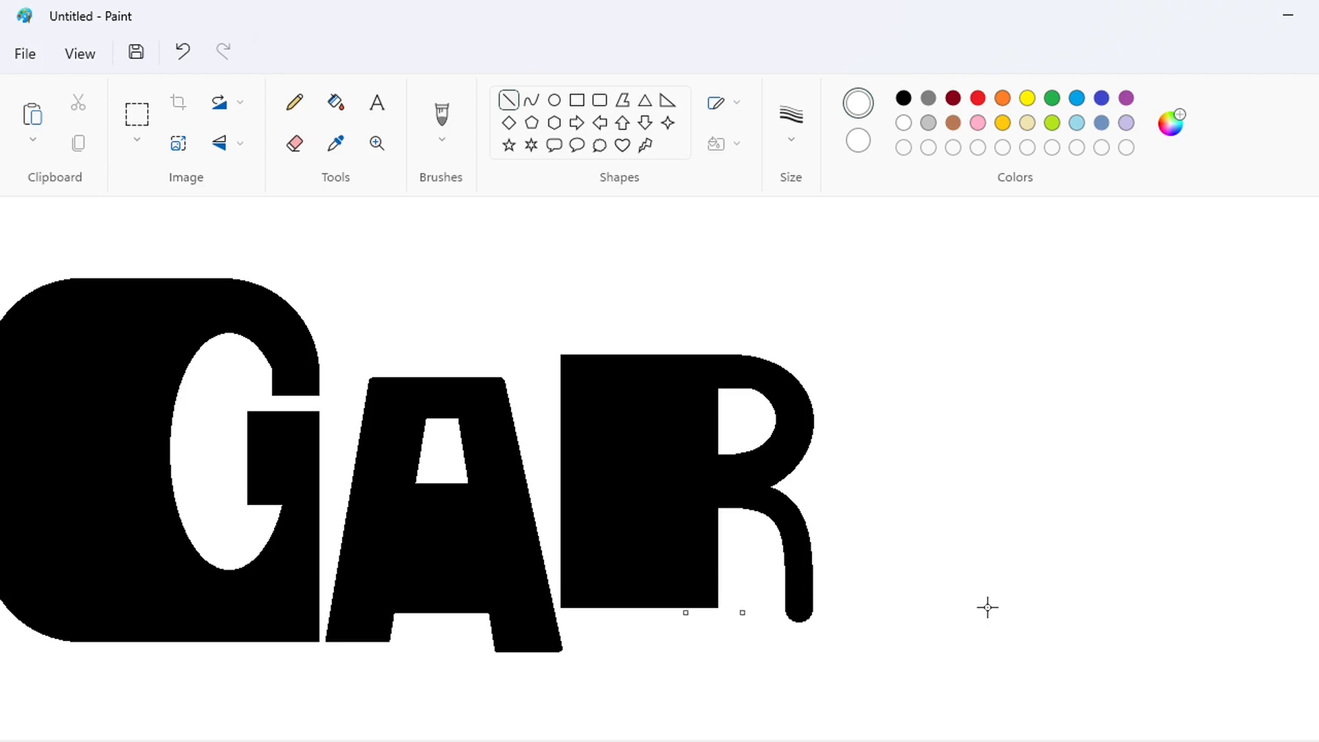
{"action": "left_click", "coordinate": [335, 102]}
{"action": "left_click", "coordinate": [799, 618]}
Step: Draw a thin black curve along the inner side of the R's leg and fill the gap with black to thicken the leg
{"action": "left_click", "coordinate": [532, 100]}
{"action": "left_click", "coordinate": [903, 98]}
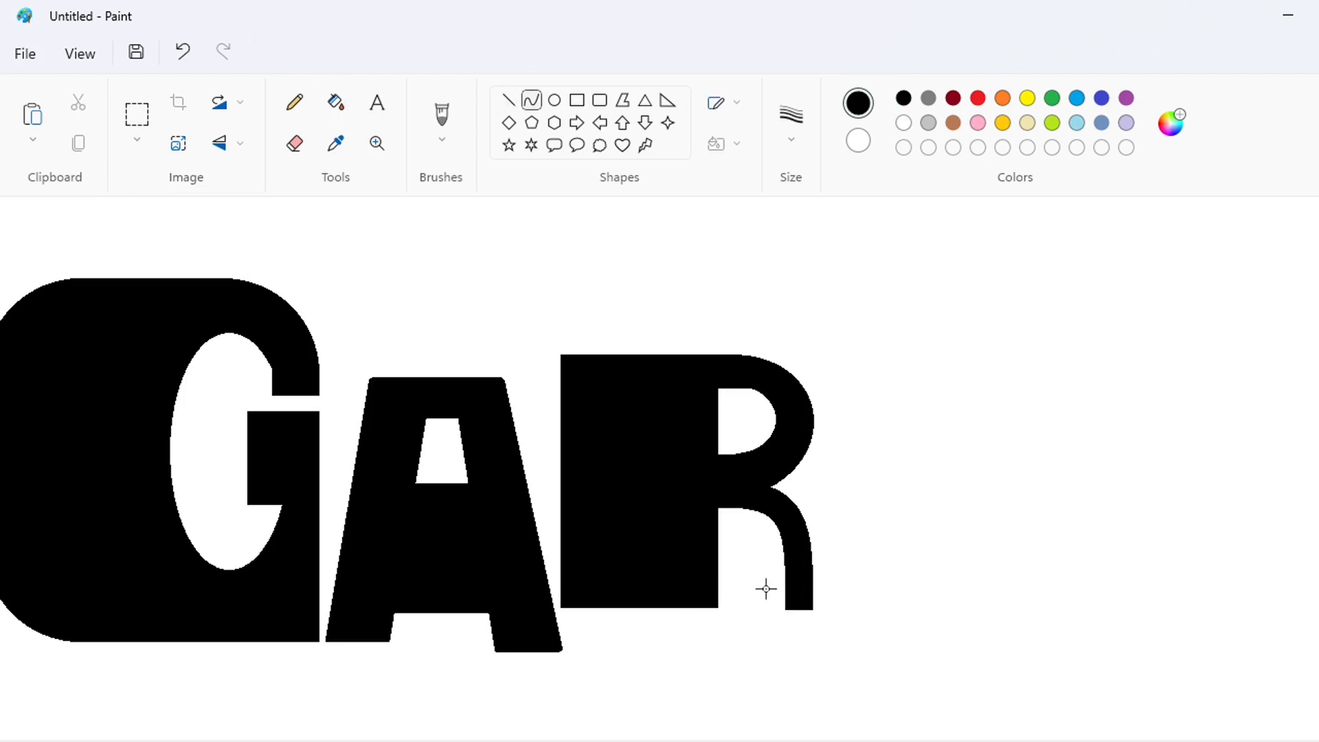
{"action": "left_click_drag", "start_coordinate": [768, 599], "coordinate": [713, 509]}
{"action": "left_click", "coordinate": [774, 559]}
{"action": "left_click", "coordinate": [773, 512]}
{"action": "left_click", "coordinate": [944, 516]}
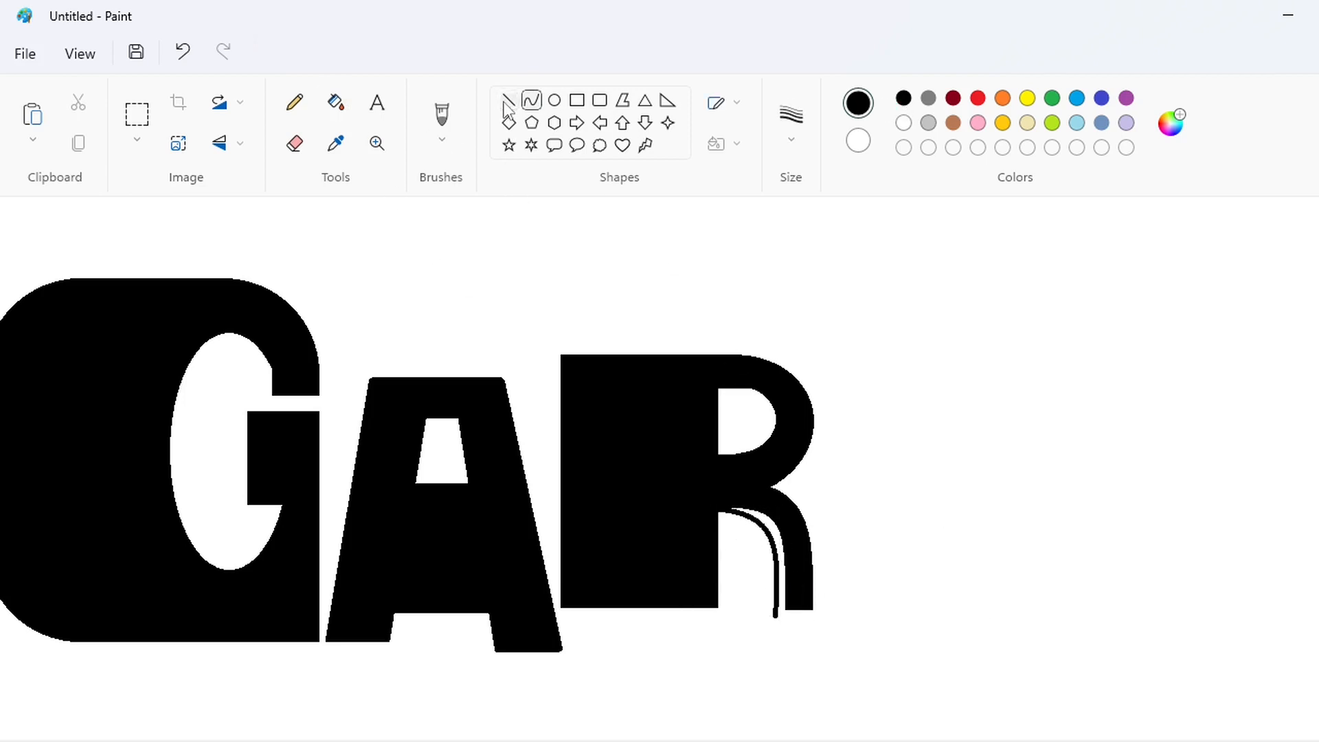
{"action": "left_click", "coordinate": [780, 571]}
Step: Erase the small black stub sticking out below the R's leg
{"action": "left_click", "coordinate": [904, 123]}
{"action": "left_click", "coordinate": [509, 100]}
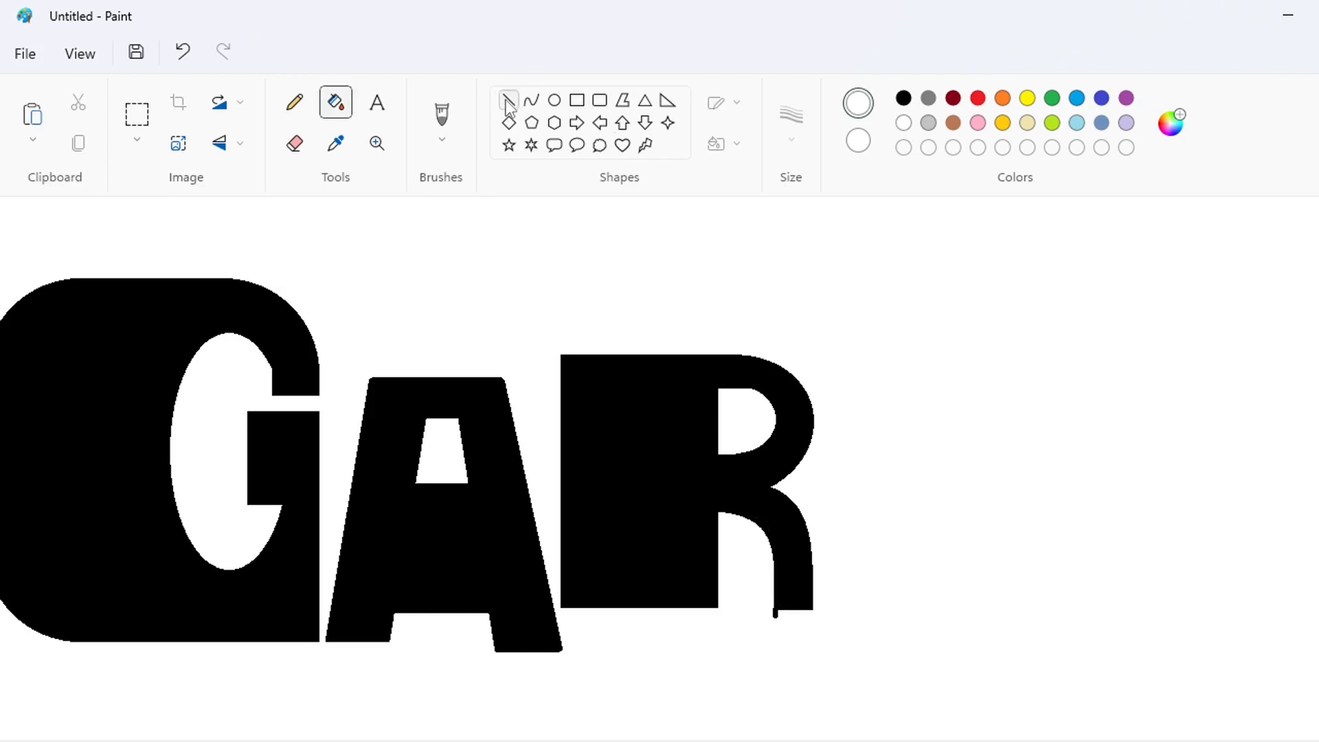
{"action": "left_click", "coordinate": [294, 143]}
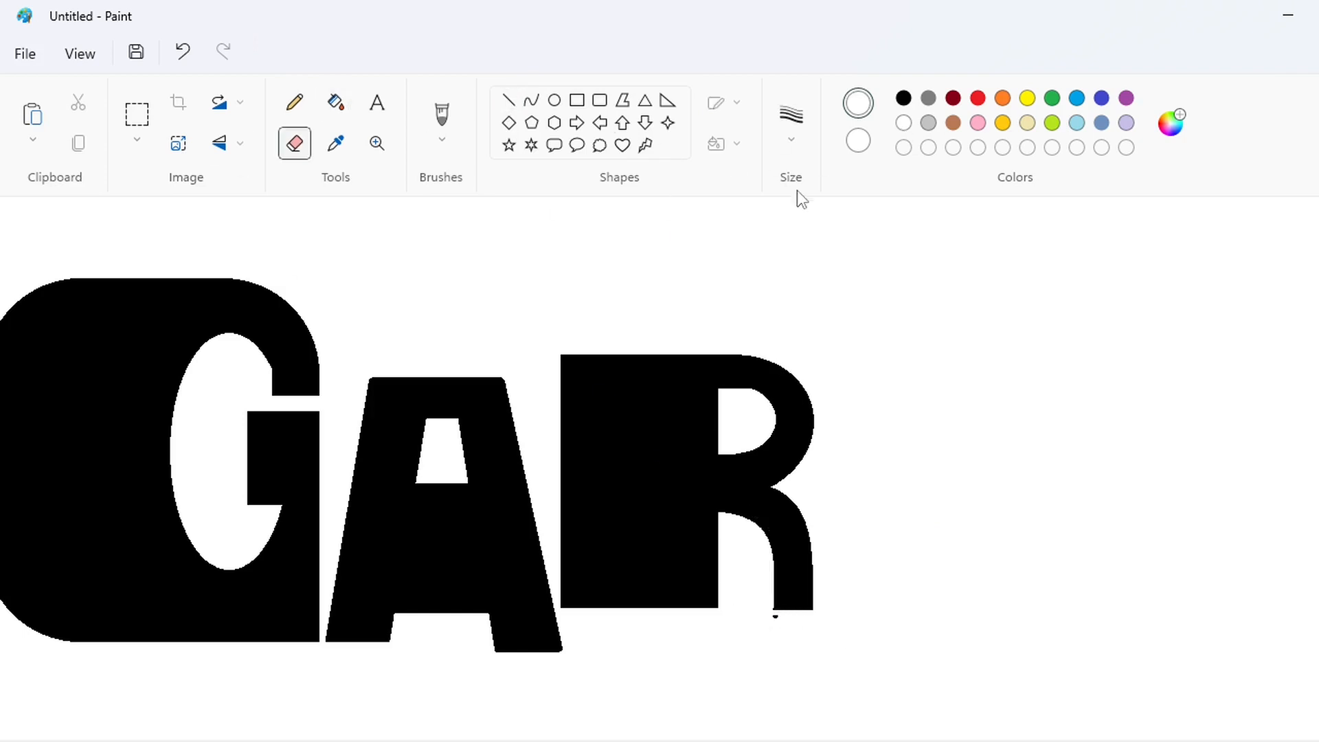
{"action": "left_click", "coordinate": [775, 617]}
Step: Draw a tall narrow black rectangle close beside the R and fill it black as the stem of the letter F
{"action": "scroll", "coordinate": [775, 618], "scroll_direction": "right", "scroll_amount": 3}
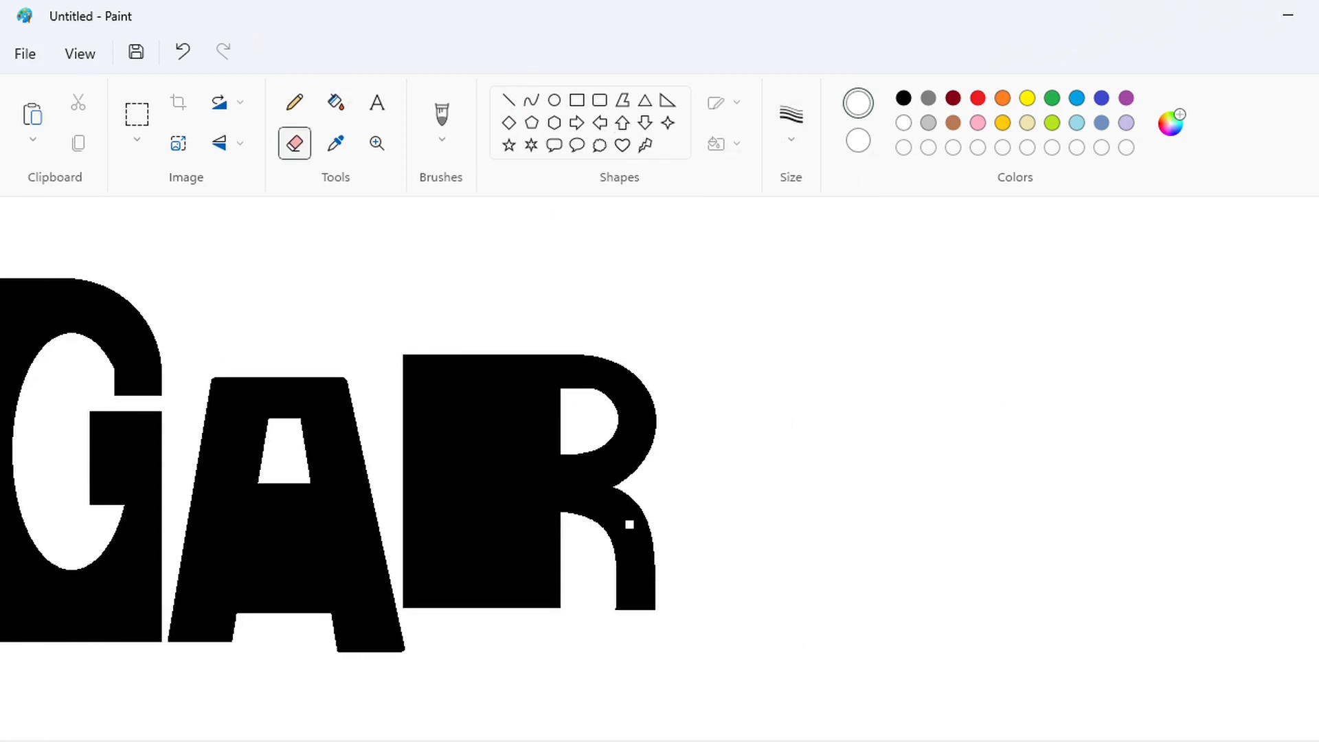
{"action": "left_click", "coordinate": [577, 101]}
{"action": "left_click", "coordinate": [904, 98]}
{"action": "left_click_drag", "start_coordinate": [713, 648], "coordinate": [667, 383]}
{"action": "key", "text": "Left"}
{"action": "key", "text": "Left"}
{"action": "key", "text": "Left"}
{"action": "key", "text": "Left"}
{"action": "key", "text": "Left"}
{"action": "key", "text": "Left"}
{"action": "key", "text": "Right"}
{"action": "key", "text": "Right"}
{"action": "left_click_drag", "start_coordinate": [683, 644], "coordinate": [684, 630]}
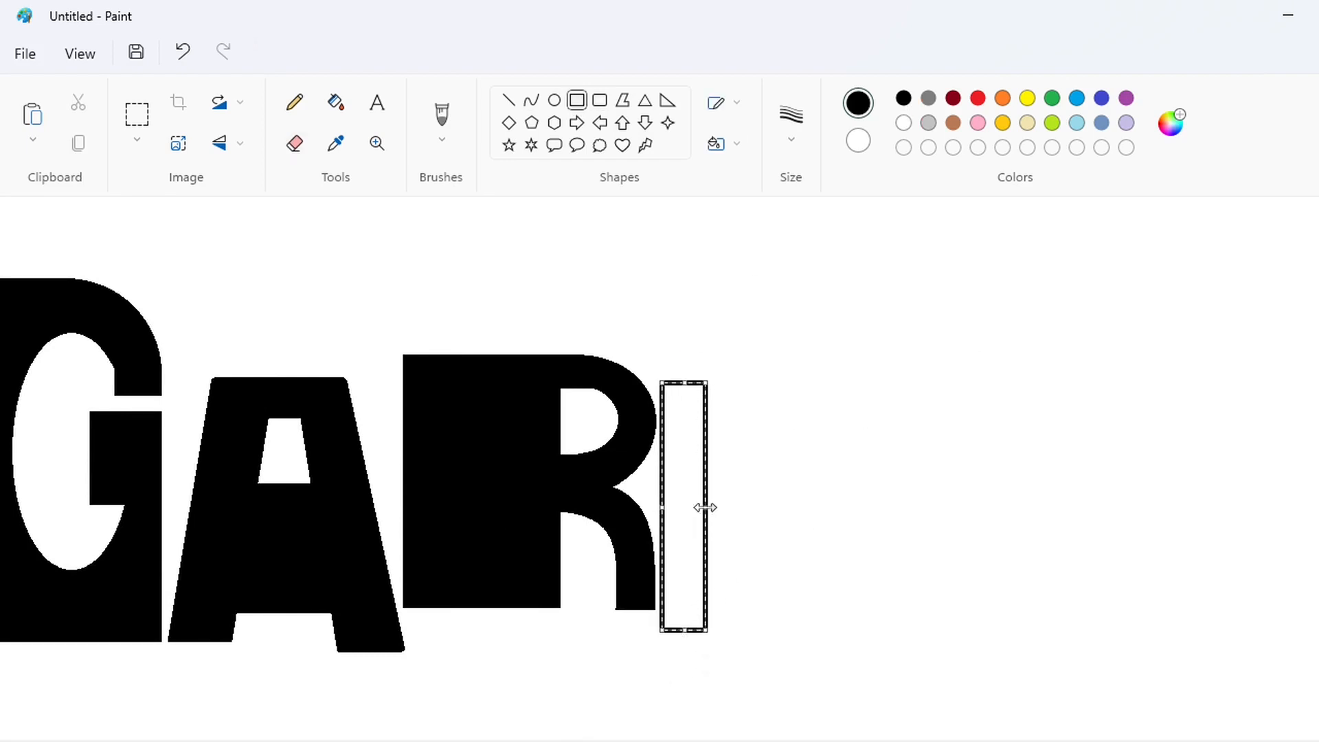
{"action": "left_click_drag", "start_coordinate": [706, 508], "coordinate": [687, 507]}
{"action": "left_click", "coordinate": [336, 101]}
{"action": "left_click", "coordinate": [677, 421]}
Step: Draw a long horizontal rectangle from the top of the F's stem, align it with the stem's top, and fill it black
{"action": "left_click", "coordinate": [577, 100]}
{"action": "left_click_drag", "start_coordinate": [688, 389], "coordinate": [861, 424]}
{"action": "key", "text": "Up"}
{"action": "key", "text": "Up"}
{"action": "key", "text": "Up"}
{"action": "key", "text": "Up"}
{"action": "key", "text": "Up"}
{"action": "key", "text": "Up"}
{"action": "left_click", "coordinate": [336, 102]}
{"action": "left_click", "coordinate": [715, 406]}
Step: Draw a large rectangle from the F's stem below the top bar and fill it black as the thick middle arm
{"action": "left_click", "coordinate": [578, 100]}
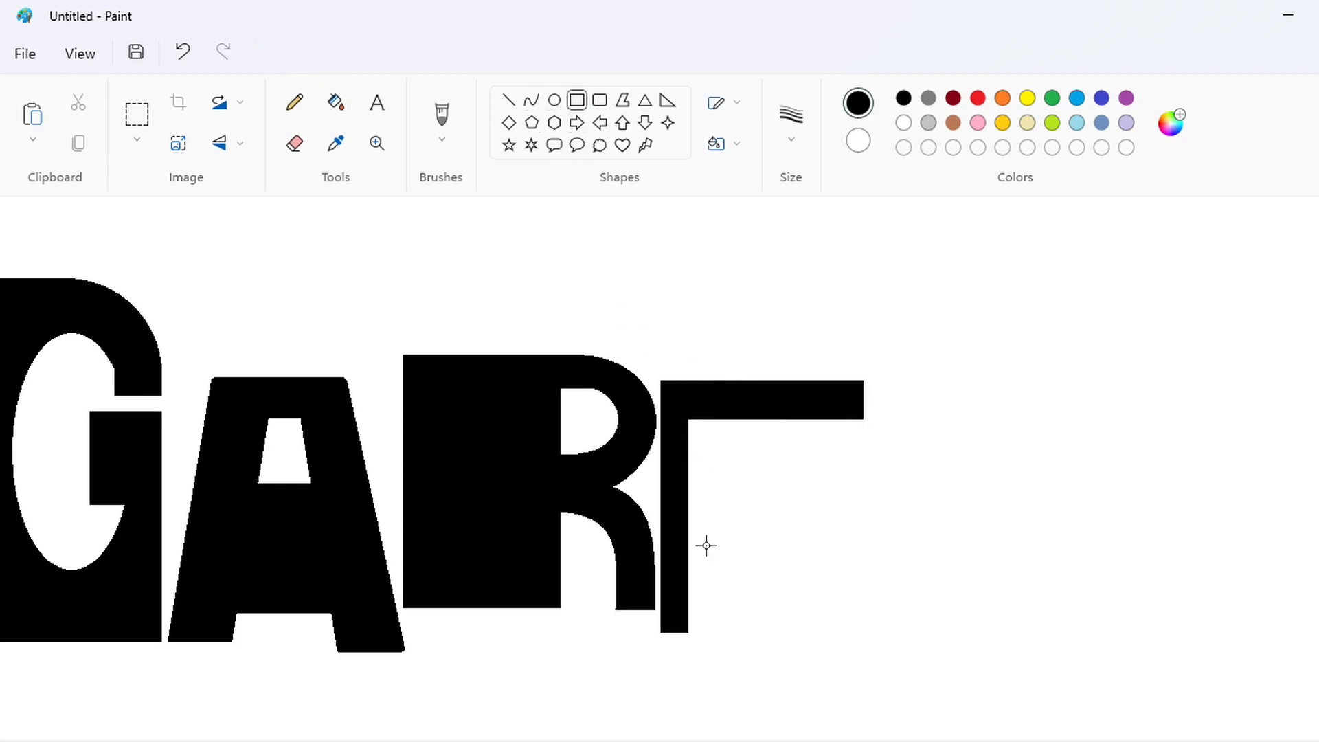
{"action": "mouse_move", "coordinate": [688, 472]}
{"action": "left_mouse_down"}
{"action": "mouse_move", "coordinate": [823, 582]}
{"action": "mouse_move", "coordinate": [840, 574]}
{"action": "left_mouse_up"}
{"action": "left_click", "coordinate": [983, 515]}
{"action": "mouse_move", "coordinate": [763, 472]}
{"action": "left_mouse_down"}
{"action": "mouse_move", "coordinate": [763, 453]}
{"action": "mouse_move", "coordinate": [831, 577]}
{"action": "left_mouse_up"}
{"action": "left_click", "coordinate": [336, 102]}
{"action": "left_click", "coordinate": [790, 492]}
Step: Slant the outer edge of the F's middle arm inward toward its bottom with a white line and a white fill
{"action": "left_click", "coordinate": [509, 101]}
{"action": "left_click", "coordinate": [903, 123]}
{"action": "left_click", "coordinate": [336, 102]}
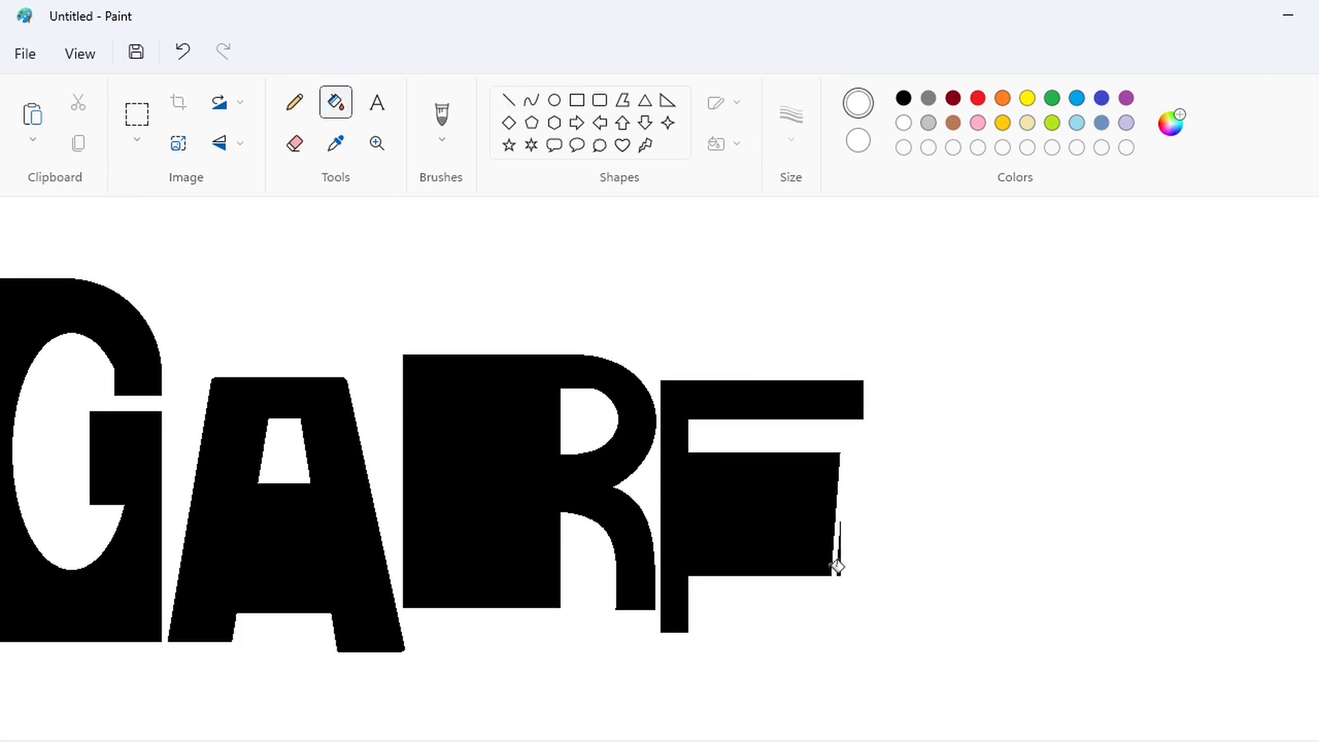
{"action": "left_click", "coordinate": [837, 567]}
{"action": "scroll", "coordinate": [836, 567], "scroll_direction": "right", "scroll_amount": 3}
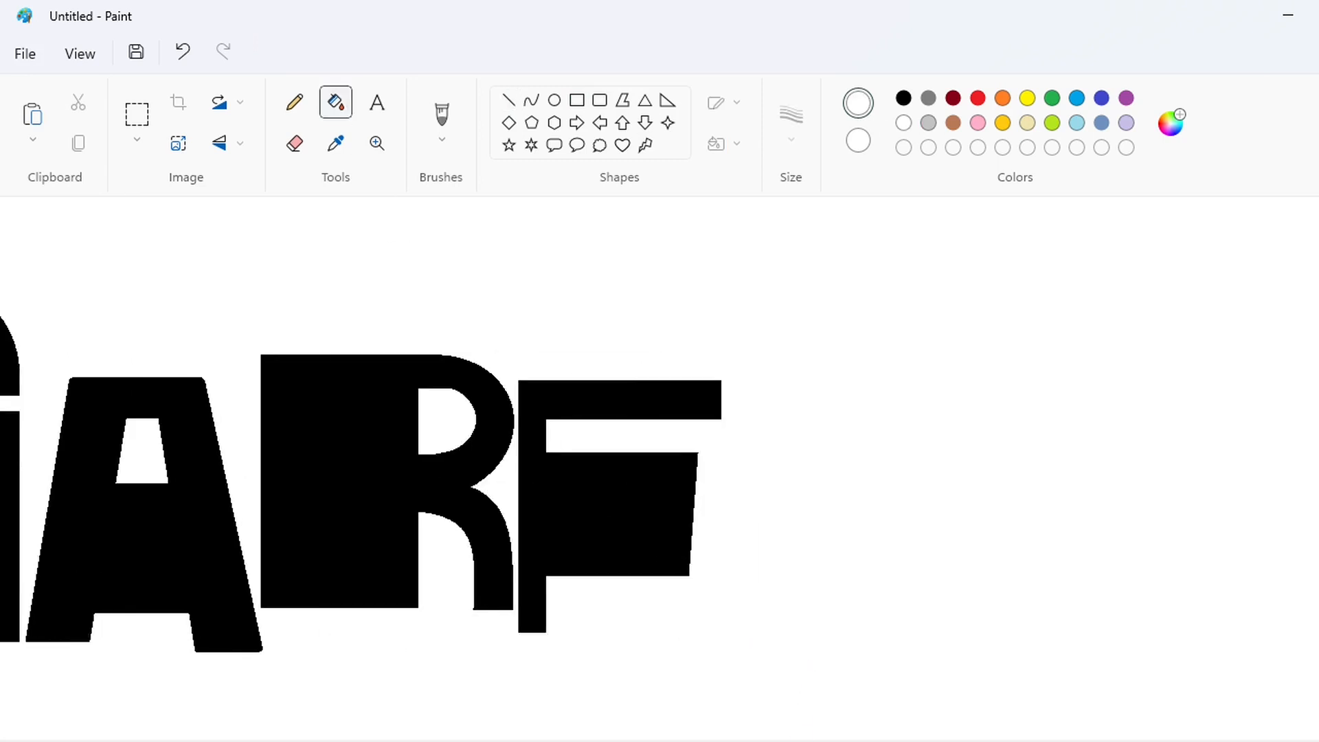
{"action": "left_click", "coordinate": [579, 103]}
{"action": "left_click_drag", "start_coordinate": [727, 378], "coordinate": [811, 548]}
{"action": "key", "text": "ctrl+z"}
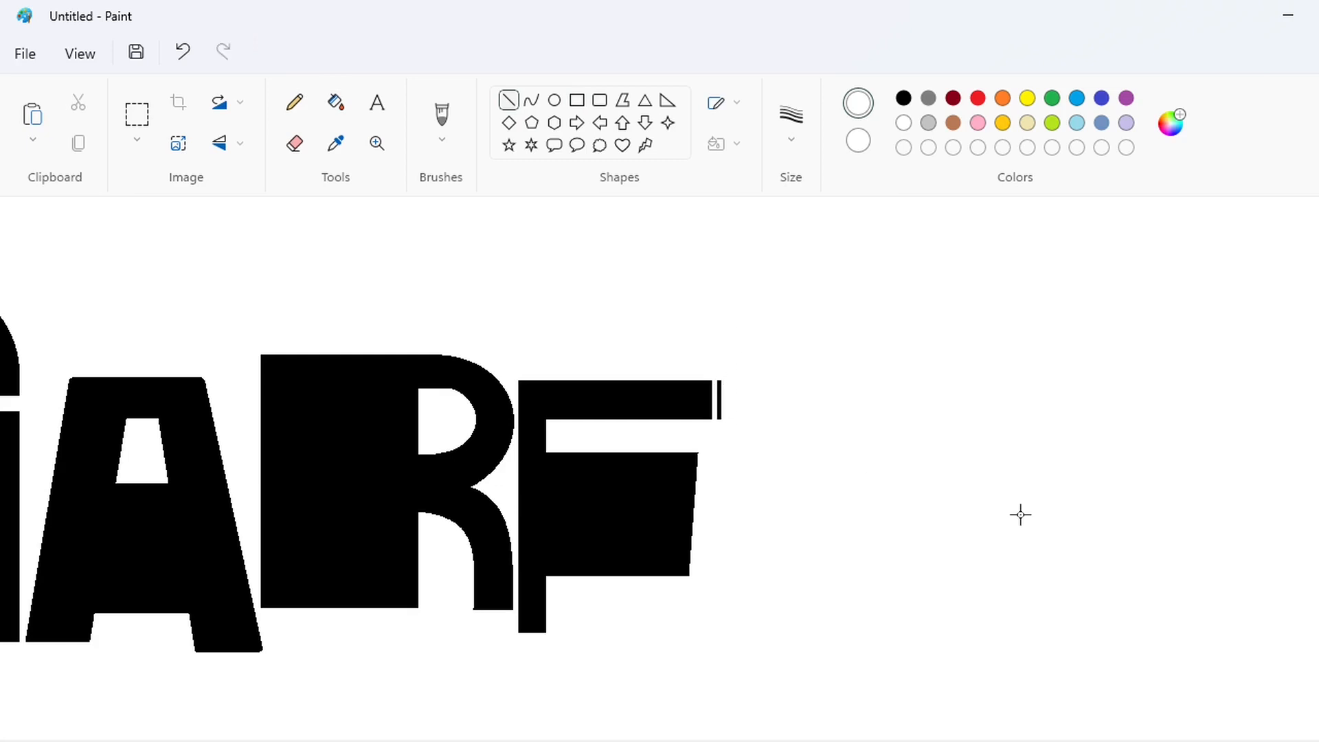
Step: Fill the sliver cut from the end of the F's top bar with white to shorten the bar
{"action": "left_click", "coordinate": [336, 102]}
{"action": "left_click", "coordinate": [718, 398]}
Step: Draw an upright black rectangle just beside the F's top bar and fill it black as the stem of the letter i
{"action": "left_click", "coordinate": [577, 100]}
{"action": "left_click", "coordinate": [904, 97]}
{"action": "mouse_move", "coordinate": [720, 371]}
{"action": "left_mouse_down"}
{"action": "mouse_move", "coordinate": [803, 586]}
{"action": "mouse_move", "coordinate": [808, 607]}
{"action": "mouse_move", "coordinate": [782, 607]}
{"action": "left_mouse_up"}
{"action": "left_click", "coordinate": [336, 102]}
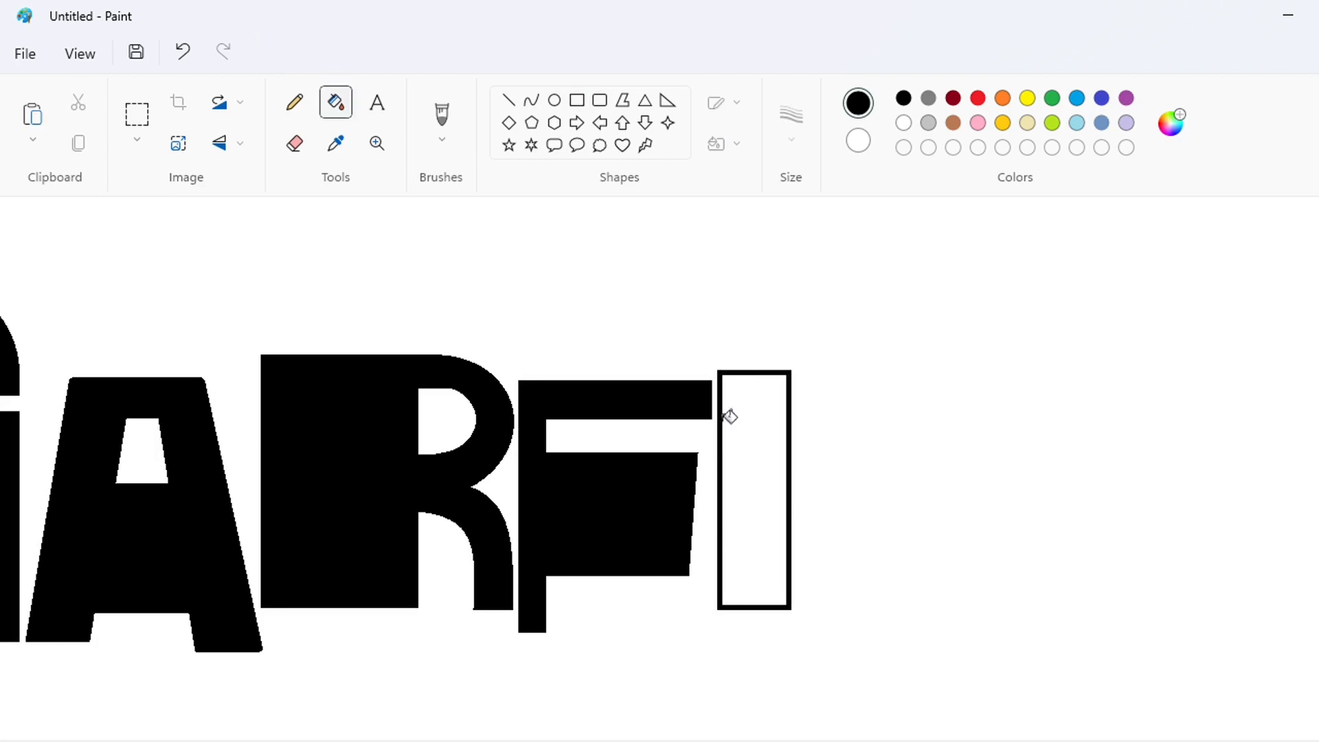
{"action": "left_click", "coordinate": [734, 416]}
Step: Draw a rounded rectangle above the i's stem, thicken its outline, center it over the stem, and fill it black as the dot
{"action": "left_click", "coordinate": [600, 101]}
{"action": "mouse_move", "coordinate": [714, 306]}
{"action": "left_mouse_down"}
{"action": "mouse_move", "coordinate": [795, 352]}
{"action": "mouse_move", "coordinate": [753, 291]}
{"action": "mouse_move", "coordinate": [783, 320]}
{"action": "left_mouse_up"}
{"action": "left_click_drag", "start_coordinate": [754, 291], "coordinate": [754, 297]}
{"action": "key", "text": "ctrl+plus"}
{"action": "key", "text": "ctrl+plus"}
{"action": "key", "text": "ctrl+plus"}
{"action": "key", "text": "ctrl+plus"}
{"action": "key", "text": "ctrl+plus"}
{"action": "key", "text": "ctrl+plus"}
{"action": "key", "text": "ctrl+plus"}
{"action": "key", "text": "ctrl+plus"}
{"action": "key", "text": "ctrl+plus"}
{"action": "key", "text": "ctrl+plus"}
{"action": "key", "text": "ctrl+plus"}
{"action": "key", "text": "ctrl+plus"}
{"action": "key", "text": "ctrl+plus"}
{"action": "key", "text": "ctrl+plus"}
{"action": "key", "text": "ctrl+plus"}
{"action": "key", "text": "Right"}
{"action": "key", "text": "Right"}
{"action": "key", "text": "Right"}
{"action": "key", "text": "Right"}
{"action": "key", "text": "Right"}
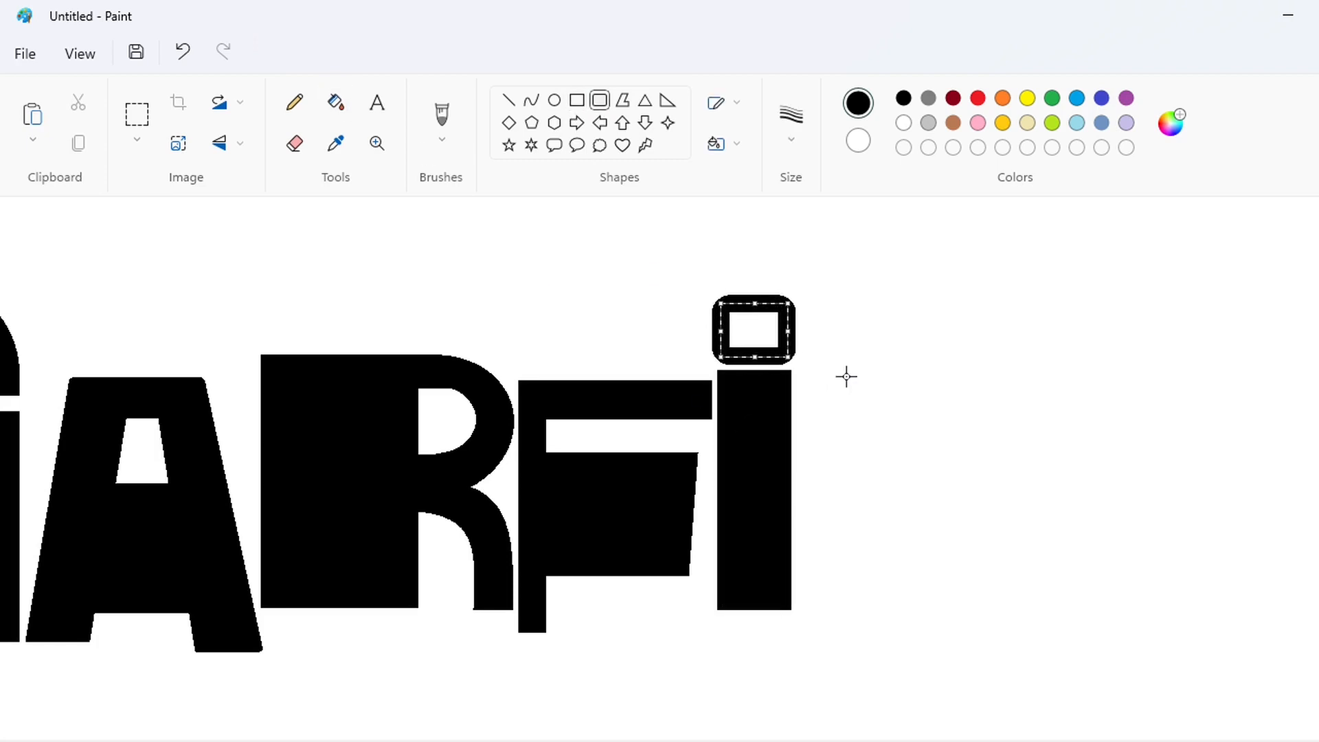
{"action": "left_click", "coordinate": [336, 102]}
{"action": "left_click", "coordinate": [753, 327]}
Step: Select the area around the F and place a duplicate of it in the empty space beyond the i
{"action": "scroll", "coordinate": [570, 738], "scroll_direction": "left", "scroll_amount": 5}
{"action": "scroll", "coordinate": [570, 739], "scroll_direction": "right", "scroll_amount": 5}
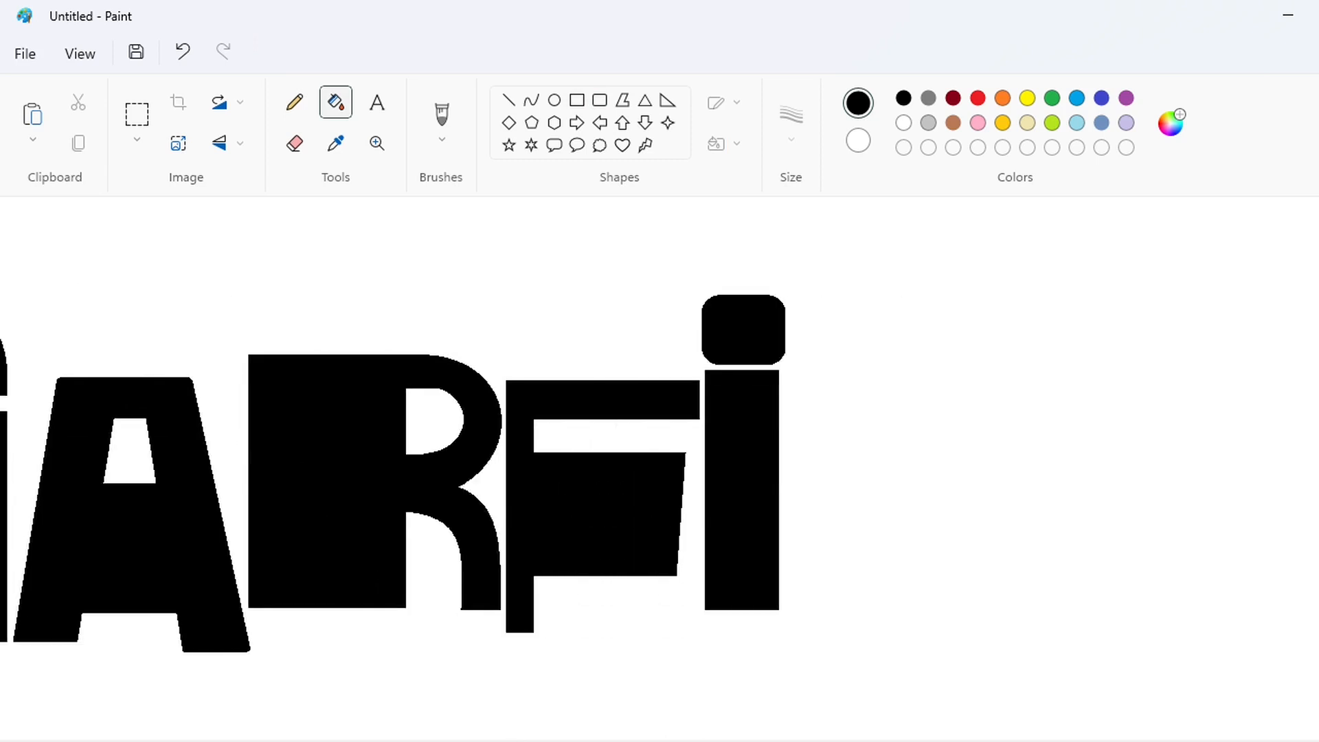
{"action": "left_click", "coordinate": [137, 113]}
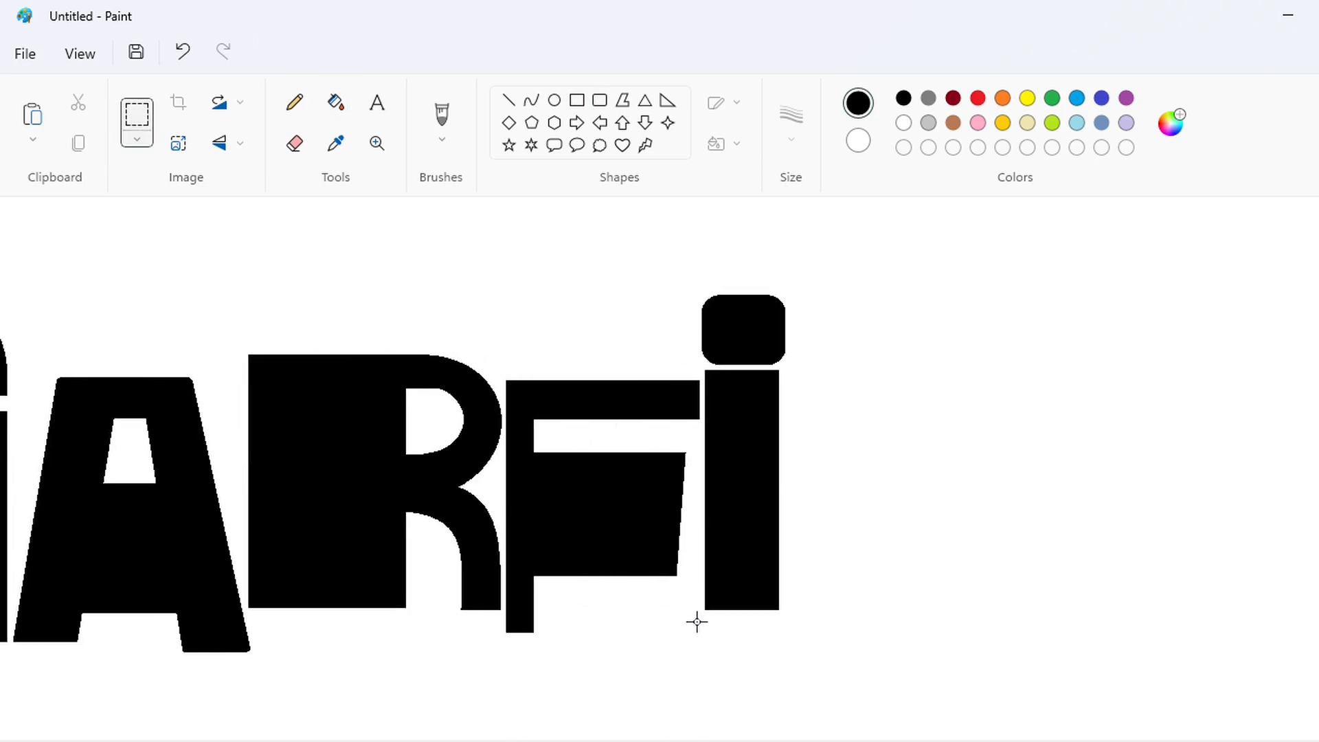
{"action": "left_click_drag", "start_coordinate": [509, 343], "coordinate": [498, 339]}
{"action": "left_click_drag", "start_coordinate": [468, 294], "coordinate": [718, 687]}
{"action": "mouse_move", "coordinate": [651, 472]}
{"action": "left_mouse_down", "text": "ctrl"}
{"action": "mouse_move", "coordinate": [813, 451]}
{"action": "mouse_move", "coordinate": [1107, 468]}
{"action": "left_mouse_up", "text": "ctrl"}
Step: Fill the copied leftovers of the R and the i around the duplicate F with white
{"action": "left_click", "coordinate": [336, 102]}
{"action": "left_click", "coordinate": [904, 122]}
{"action": "left_click", "coordinate": [935, 422]}
{"action": "left_click", "coordinate": [938, 550]}
{"action": "left_click", "coordinate": [1168, 340]}
{"action": "left_click", "coordinate": [1168, 385]}
Step: Cut out the duplicate F and paste it directly beside the i, level with the first F
{"action": "left_click", "coordinate": [137, 113]}
{"action": "left_click_drag", "start_coordinate": [875, 308], "coordinate": [1318, 737]}
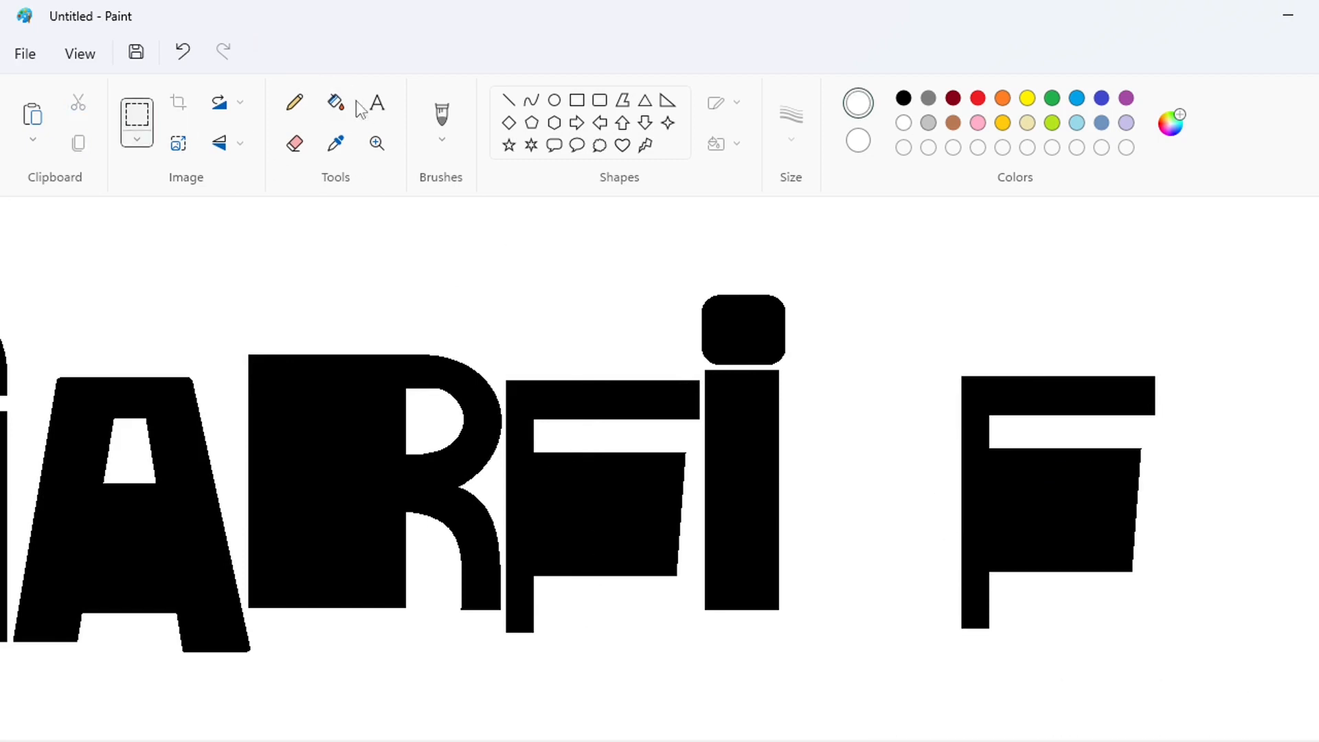
{"action": "key", "text": "ctrl+x"}
{"action": "left_click_drag", "start_coordinate": [214, 441], "coordinate": [872, 521]}
{"action": "key", "text": "Up"}
{"action": "key", "text": "Up"}
{"action": "key", "text": "Up"}
{"action": "key", "text": "Up"}
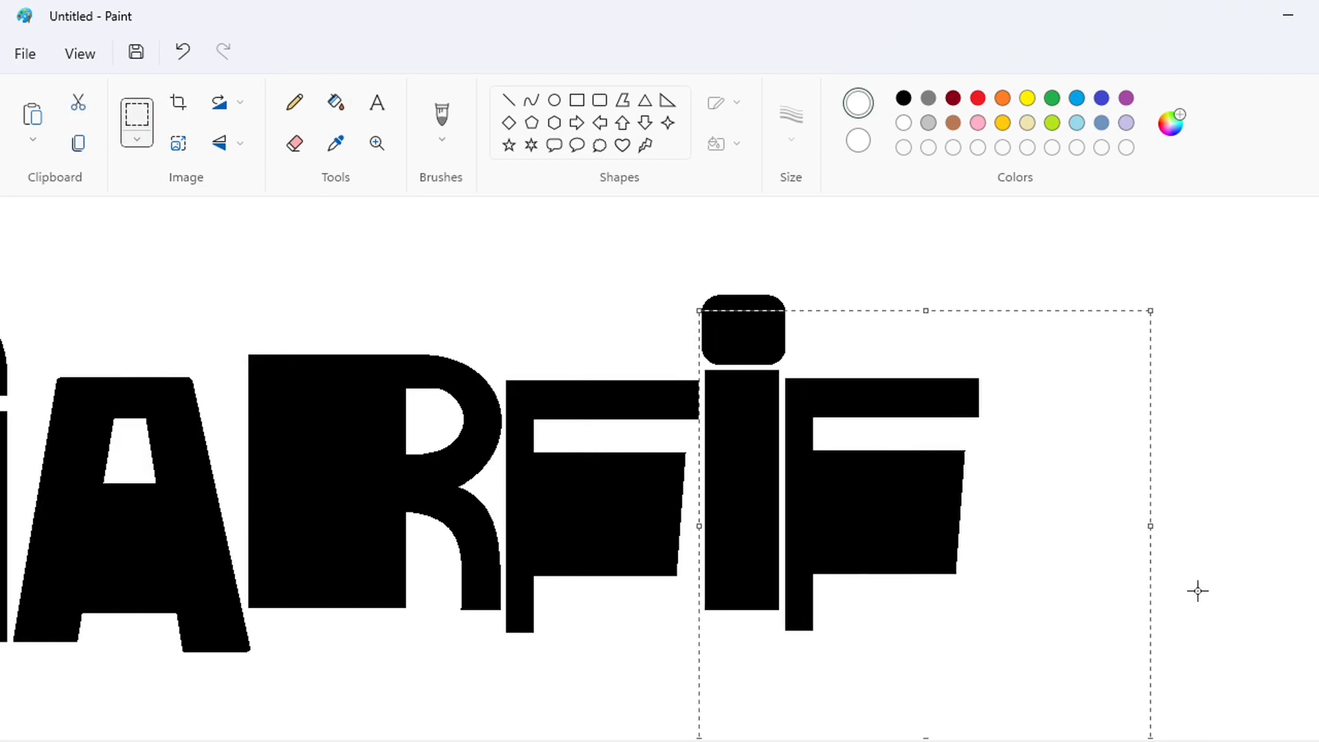
{"action": "left_click", "coordinate": [1205, 602]}
Step: Draw a thinner-outlined rectangle across the foot of the duplicate F, align and widen it, and fill it black as the E's bottom bar
{"action": "left_click", "coordinate": [577, 100]}
{"action": "left_click", "coordinate": [904, 97]}
{"action": "left_click_drag", "start_coordinate": [797, 600], "coordinate": [973, 629]}
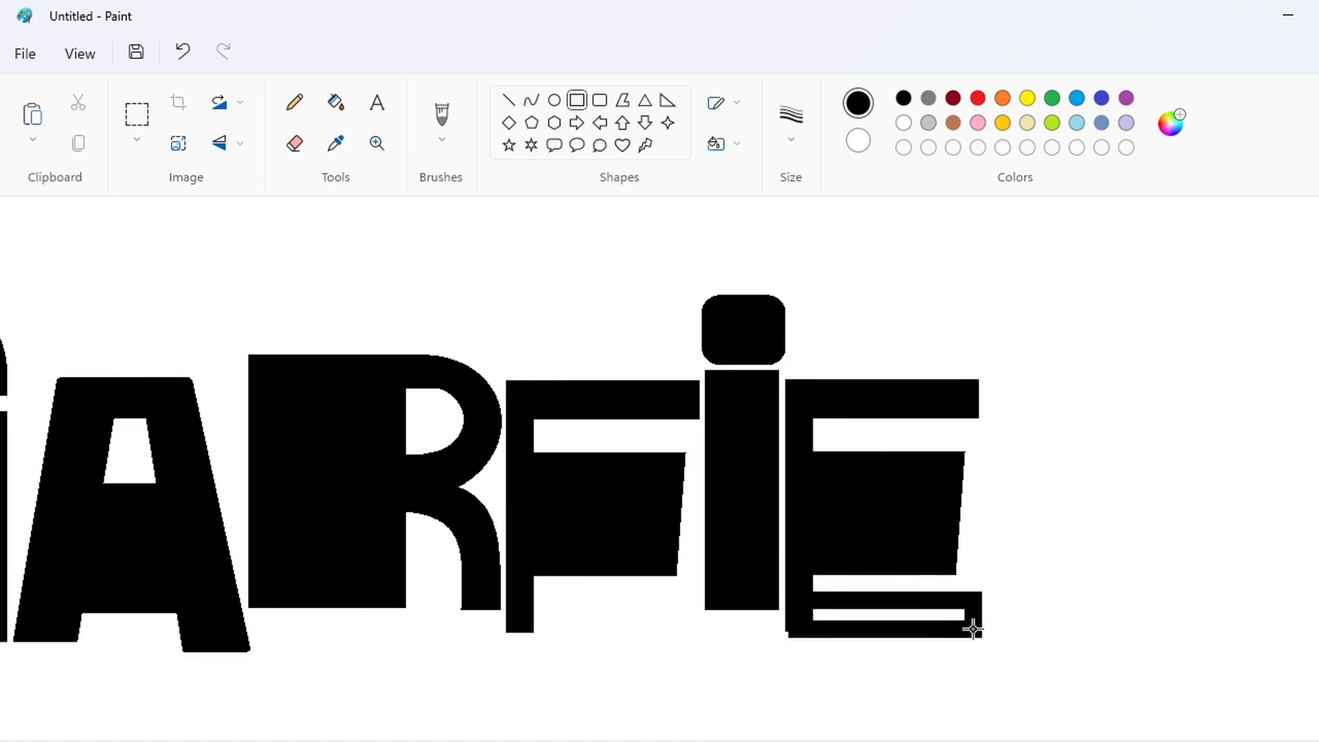
{"action": "left_click", "coordinate": [792, 134]}
{"action": "left_click", "coordinate": [791, 226]}
{"action": "left_click_drag", "start_coordinate": [886, 629], "coordinate": [883, 636]}
{"action": "key", "text": "Left"}
{"action": "key", "text": "Left"}
{"action": "key", "text": "Left"}
{"action": "key", "text": "Left"}
{"action": "key", "text": "Left"}
{"action": "key", "text": "Left"}
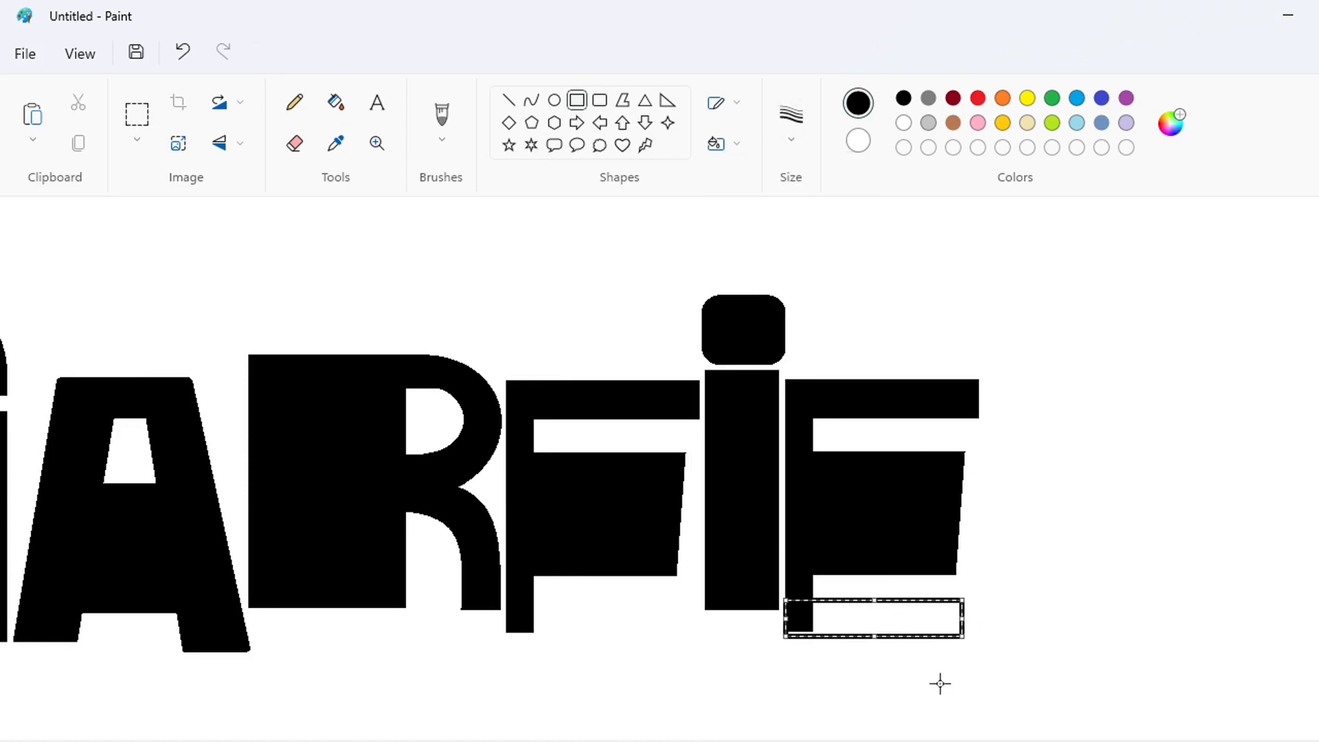
{"action": "key", "text": "Right"}
{"action": "key", "text": "Right"}
{"action": "key", "text": "Left"}
{"action": "left_click_drag", "start_coordinate": [966, 622], "coordinate": [990, 619]}
{"action": "left_click", "coordinate": [1130, 621]}
{"action": "left_click", "coordinate": [335, 102]}
{"action": "left_click", "coordinate": [867, 617]}
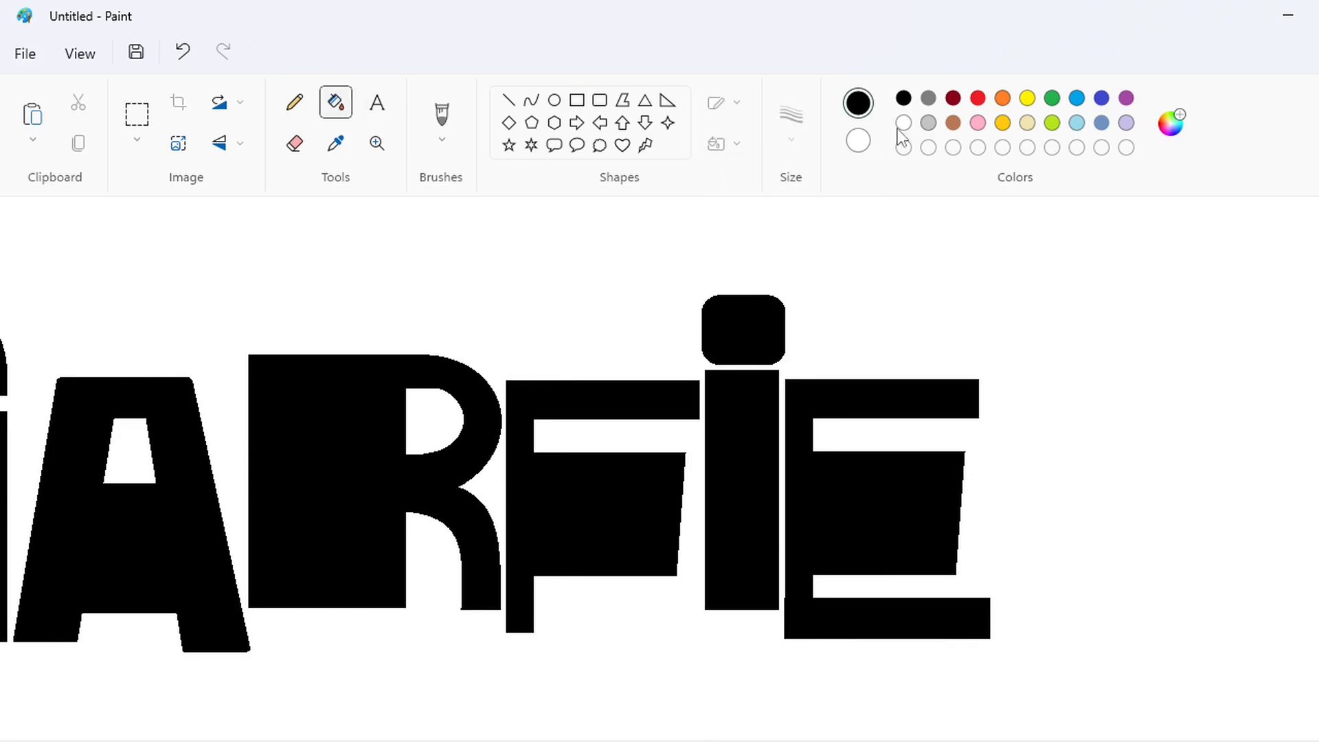
Step: Trim the E's bottom bar with white lines, making its stem side flush and slanting its lower edge upward toward the open end
{"action": "left_click", "coordinate": [901, 123]}
{"action": "left_click", "coordinate": [510, 100]}
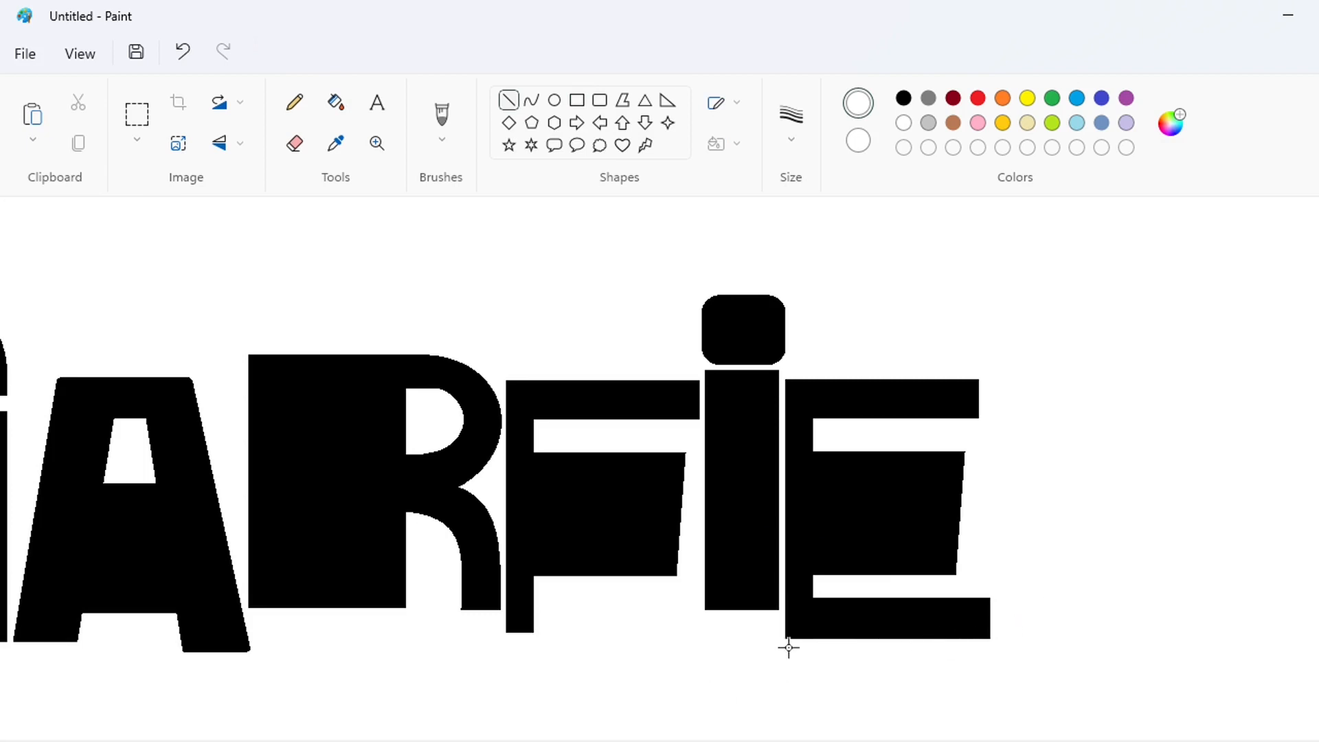
{"action": "left_click_drag", "start_coordinate": [789, 647], "coordinate": [990, 633]}
{"action": "left_click", "coordinate": [295, 143]}
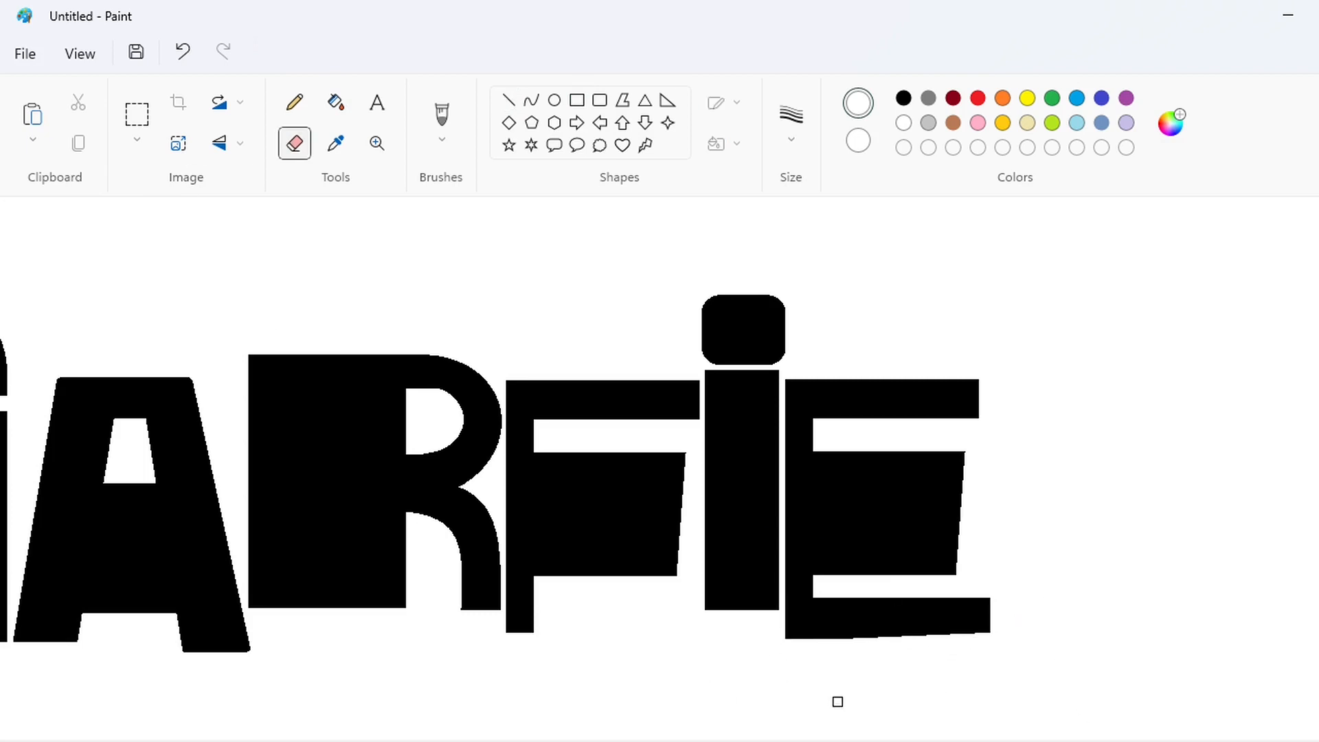
Step: Draw a tall wide rectangle beside the E and fill it black as the stem of the letter L
{"action": "scroll", "coordinate": [837, 701], "scroll_direction": "left", "scroll_amount": 3}
{"action": "scroll", "coordinate": [837, 701], "scroll_direction": "right", "scroll_amount": 6}
{"action": "left_click", "coordinate": [577, 99]}
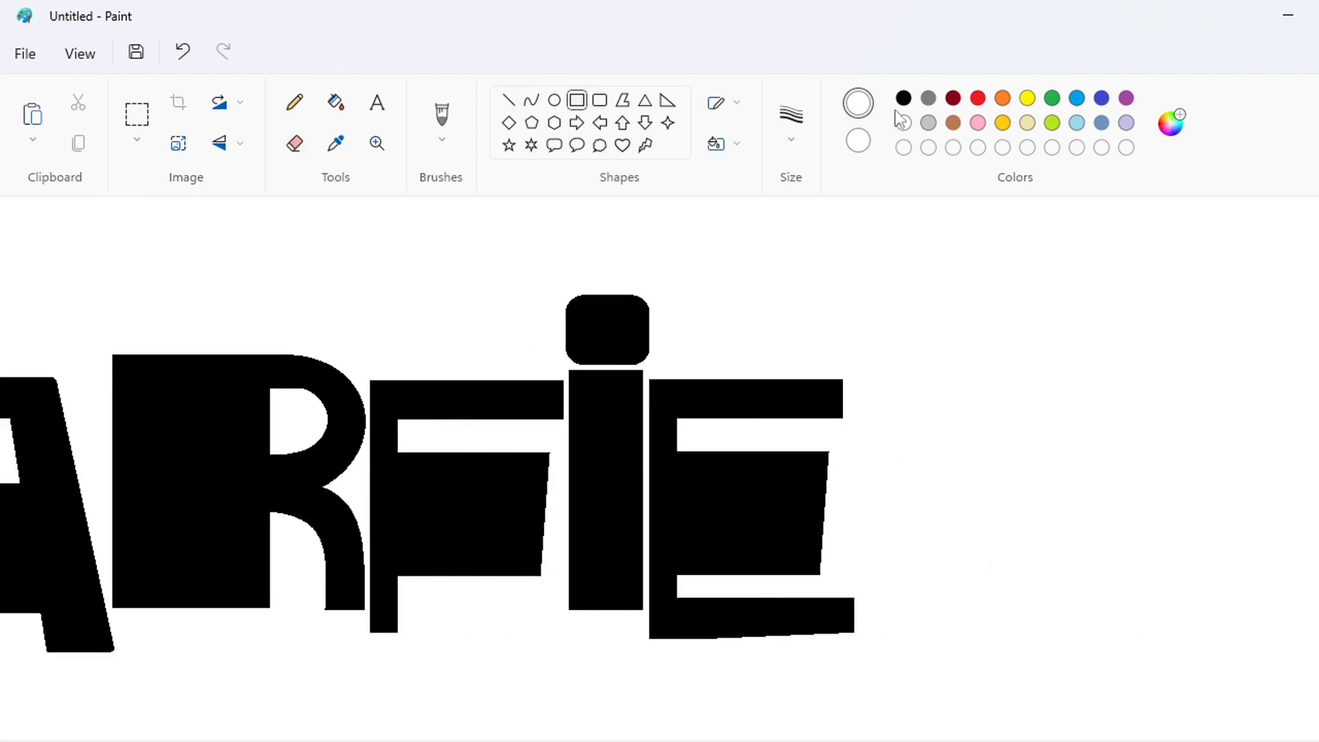
{"action": "left_click", "coordinate": [904, 97]}
{"action": "left_click_drag", "start_coordinate": [860, 329], "coordinate": [985, 587]}
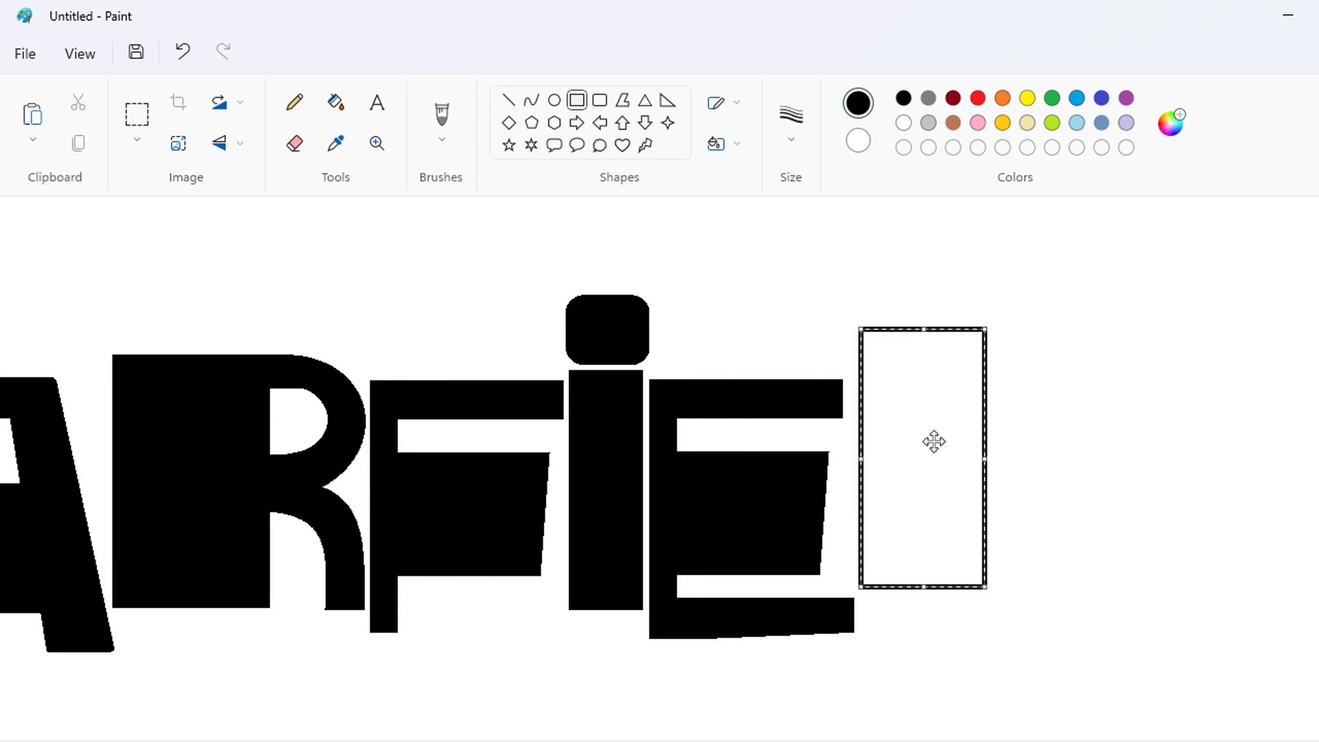
{"action": "left_click", "coordinate": [336, 101]}
{"action": "left_click", "coordinate": [937, 462]}
Step: Slant the outer edge of the L's stem slightly inward toward the bottom with a white line and a white fill
{"action": "left_click", "coordinate": [509, 99]}
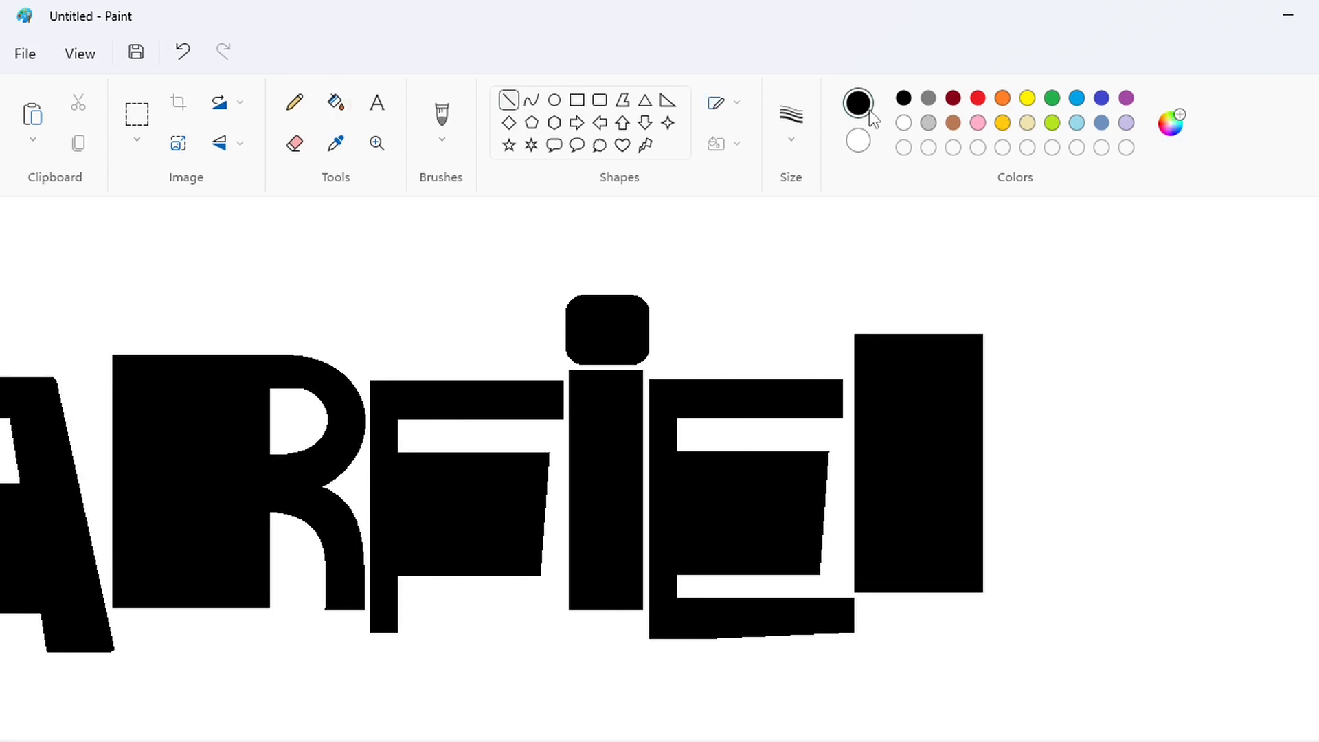
{"action": "left_click", "coordinate": [904, 123]}
{"action": "left_click_drag", "start_coordinate": [985, 303], "coordinate": [970, 638]}
{"action": "left_click", "coordinate": [336, 102]}
{"action": "left_click", "coordinate": [980, 553]}
Step: Draw a small rectangle extending outward from the bottom of the L's stem and fill it black as its foot
{"action": "left_click", "coordinate": [577, 100]}
{"action": "left_click", "coordinate": [904, 97]}
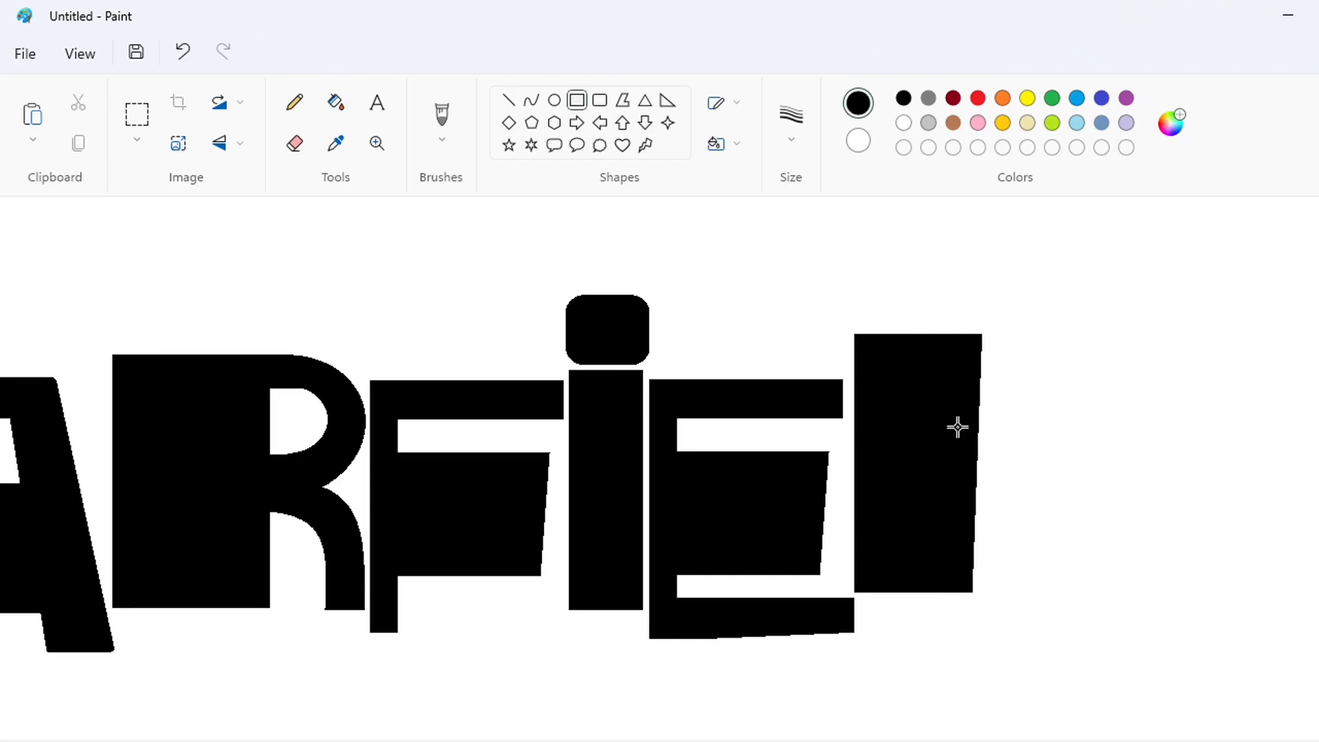
{"action": "left_click_drag", "start_coordinate": [971, 518], "coordinate": [1041, 591]}
{"action": "left_click", "coordinate": [336, 101]}
{"action": "left_click", "coordinate": [1007, 556]}
Step: Shorten the L's foot with a vertical white line and fill the cut-off end with white
{"action": "left_click", "coordinate": [508, 99]}
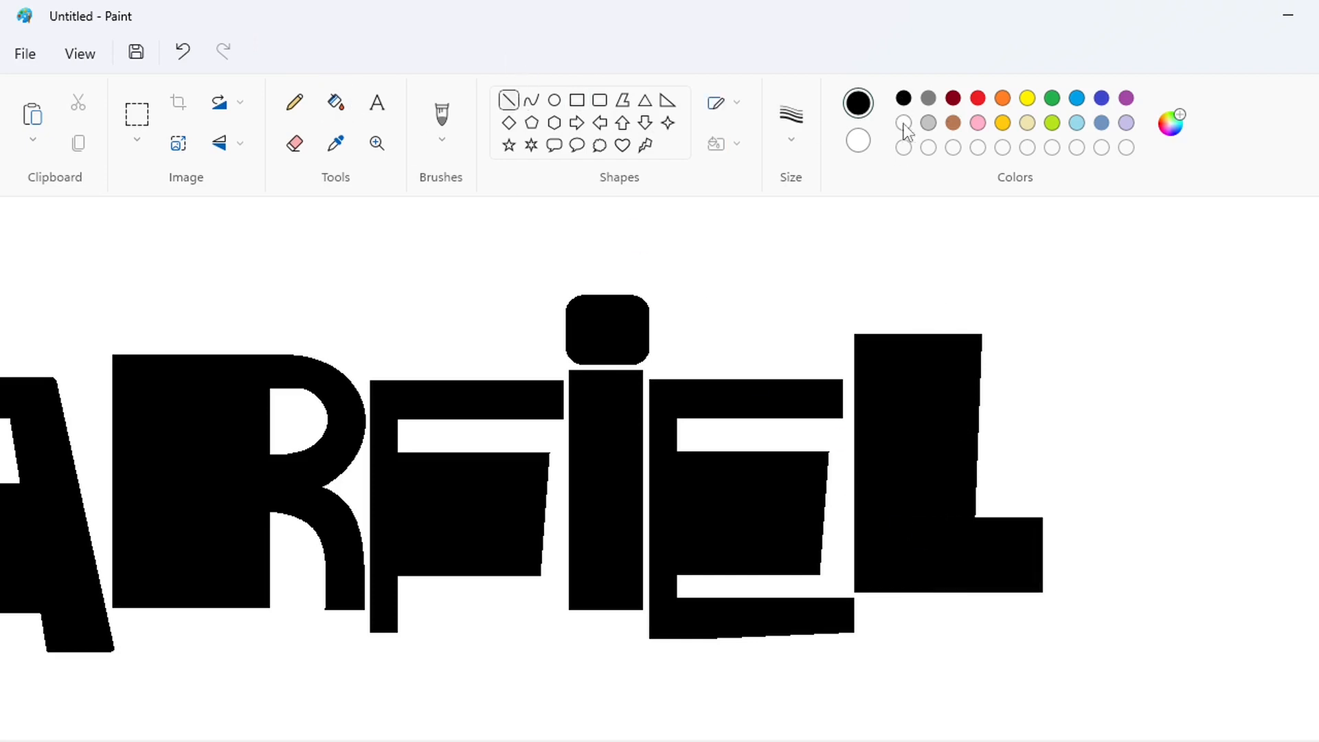
{"action": "left_click", "coordinate": [904, 122]}
{"action": "left_click_drag", "start_coordinate": [1022, 509], "coordinate": [1022, 611]}
{"action": "left_click", "coordinate": [336, 101]}
{"action": "left_click", "coordinate": [1033, 556]}
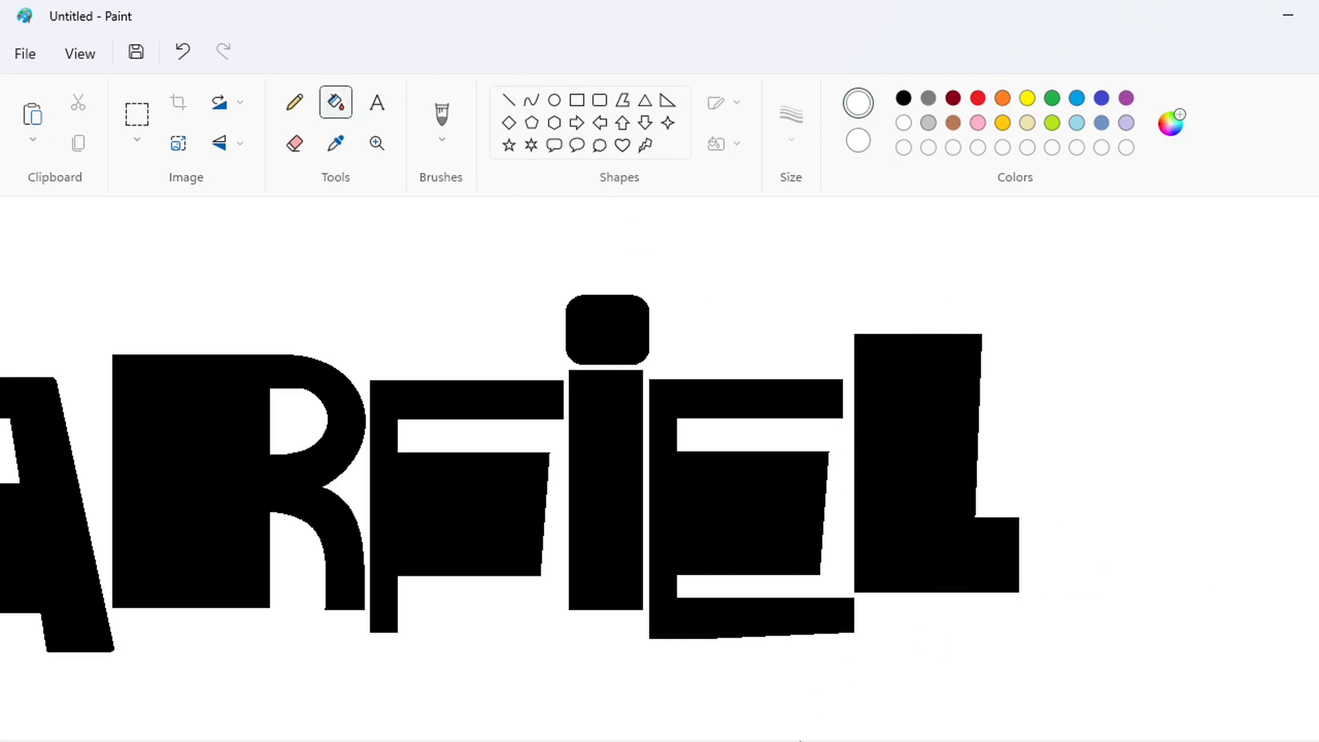
Step: Draw a large black rectangle beside the L, stretch it wider and fill it black as the body of the letter D
{"action": "scroll", "coordinate": [860, 592], "scroll_direction": "right", "scroll_amount": 5}
{"action": "left_click", "coordinate": [577, 99]}
{"action": "left_click", "coordinate": [903, 98]}
{"action": "left_click_drag", "start_coordinate": [736, 374], "coordinate": [901, 617]}
{"action": "left_click_drag", "start_coordinate": [820, 374], "coordinate": [820, 360]}
{"action": "left_click_drag", "start_coordinate": [900, 490], "coordinate": [1004, 501]}
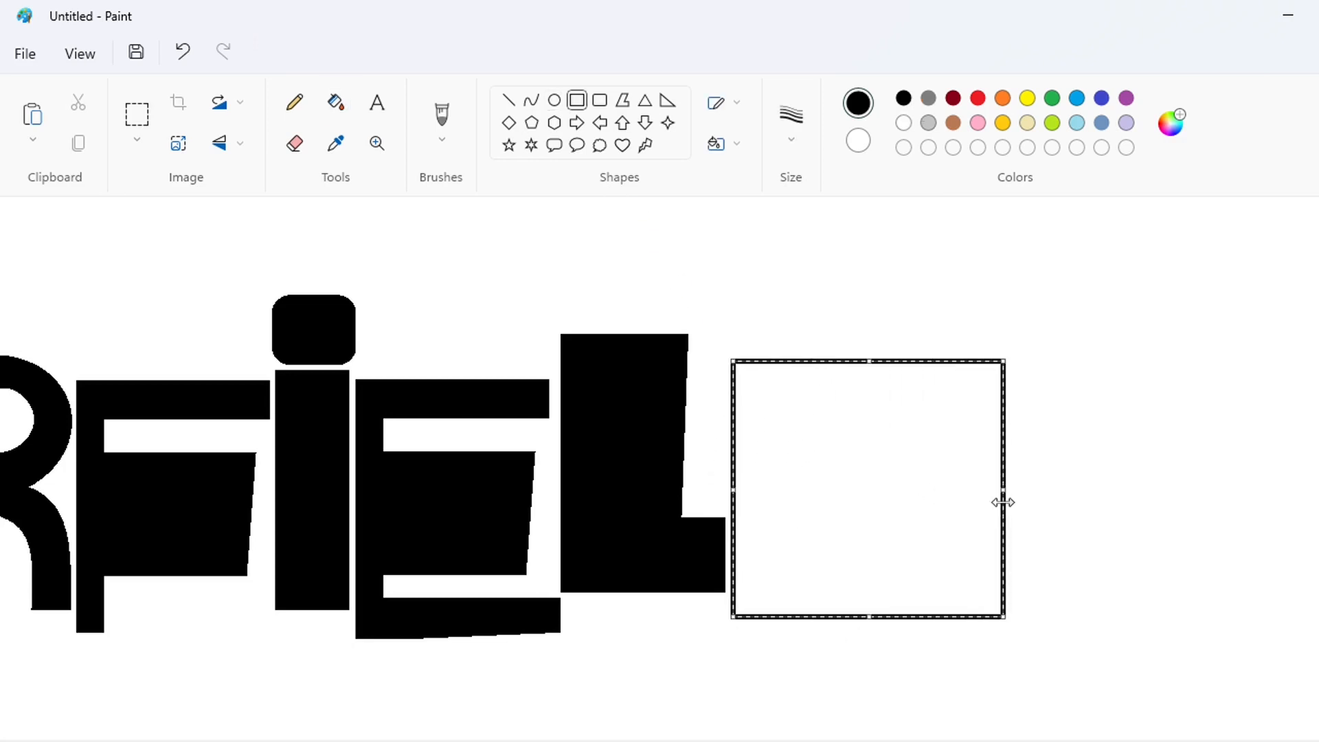
{"action": "left_click", "coordinate": [336, 102]}
{"action": "left_click", "coordinate": [790, 412]}
Step: Draw a purple ellipse as a corner guide and move it onto the blank canvas beside the black block
{"action": "left_click", "coordinate": [554, 99]}
{"action": "left_click", "coordinate": [1126, 97]}
{"action": "left_click_drag", "start_coordinate": [801, 426], "coordinate": [962, 599]}
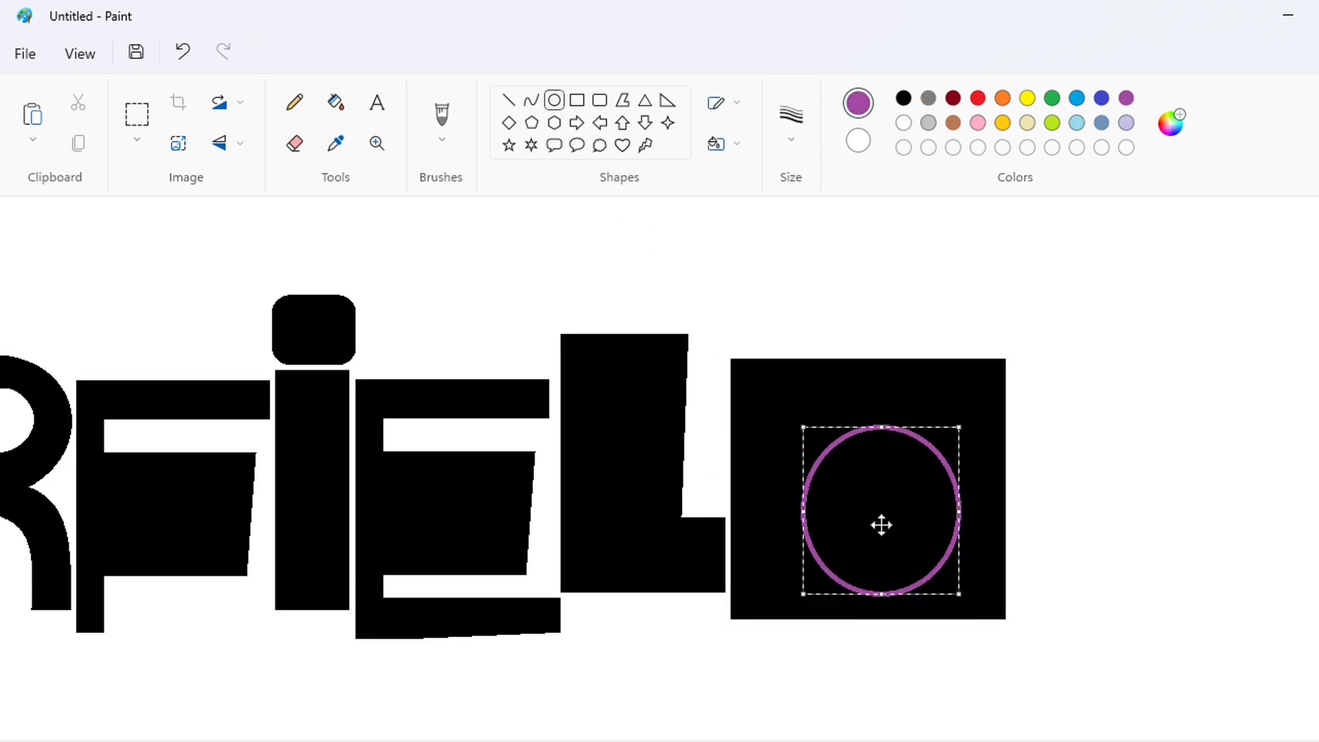
{"action": "left_click_drag", "start_coordinate": [880, 524], "coordinate": [1162, 552]}
Step: Copy the purple ellipse and place two copies against the black block's lower and upper outer corners
{"action": "left_click", "coordinate": [137, 114]}
{"action": "left_click_drag", "start_coordinate": [1057, 383], "coordinate": [1301, 676]}
{"action": "key", "text": "ctrl+c"}
{"action": "key", "text": "ctrl+v"}
{"action": "left_click_drag", "start_coordinate": [156, 400], "coordinate": [939, 524]}
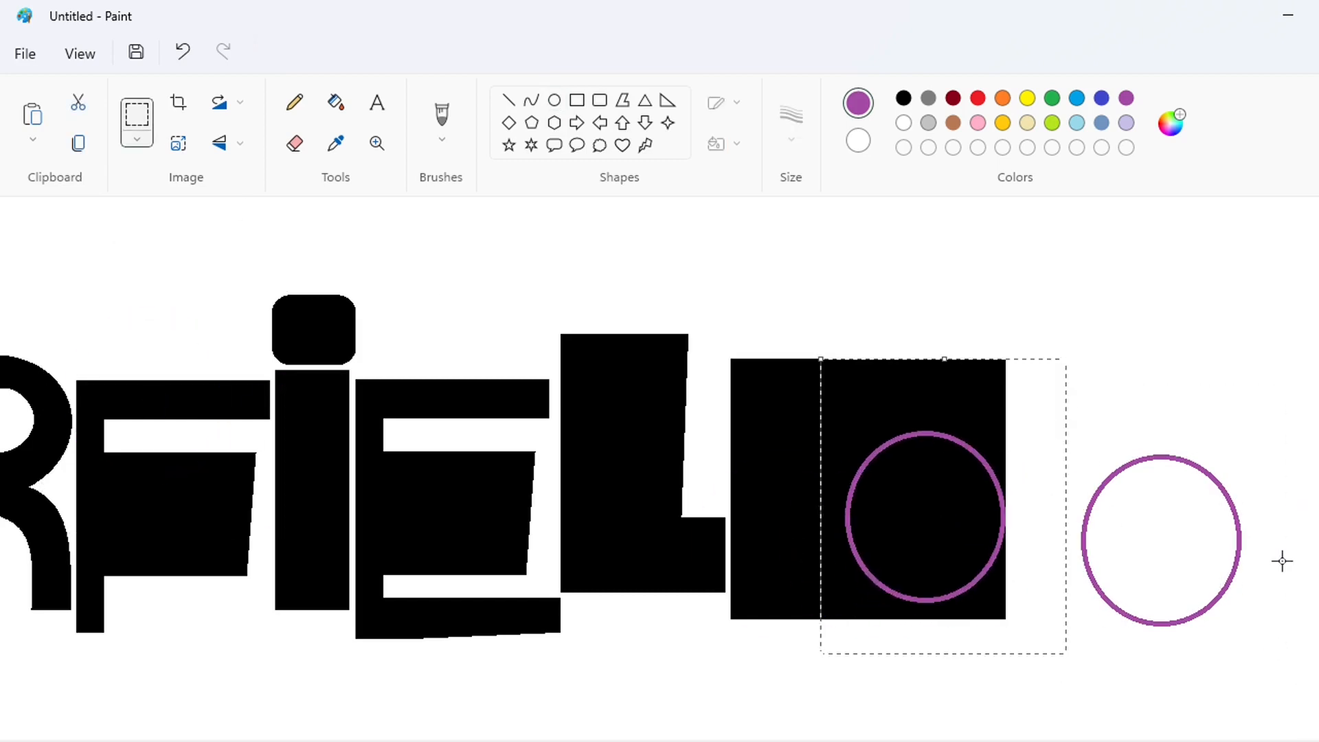
{"action": "key", "text": "Down"}
{"action": "key", "text": "Down"}
{"action": "key", "text": "Down"}
{"action": "key", "text": "Down"}
{"action": "key", "text": "Down"}
{"action": "key", "text": "Down"}
{"action": "key", "text": "Down"}
{"action": "key", "text": "Down"}
{"action": "left_click", "coordinate": [1282, 560]}
{"action": "key", "text": "ctrl+v"}
{"action": "left_click_drag", "start_coordinate": [156, 401], "coordinate": [916, 430]}
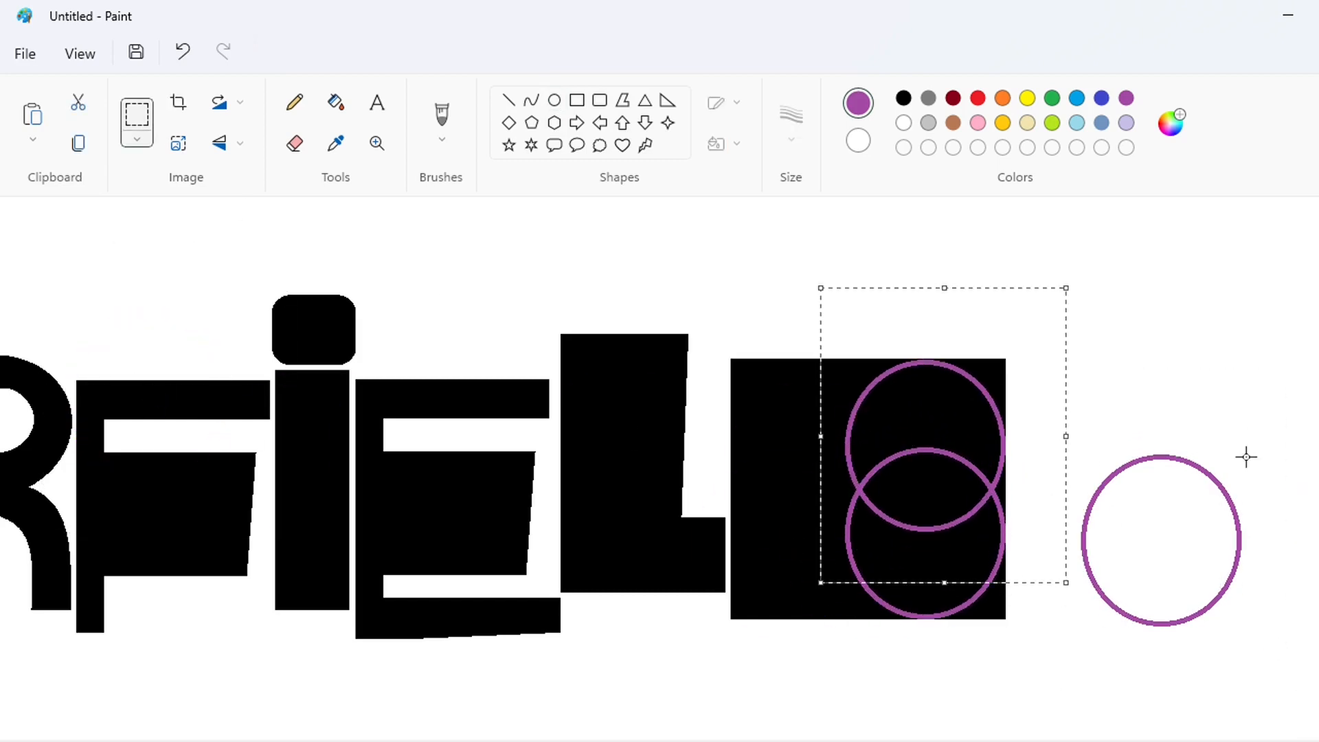
Step: Round the D's outer corners by filling the areas outside the ellipses white and turning the purple guides black
{"action": "left_click", "coordinate": [336, 102]}
{"action": "left_click", "coordinate": [903, 122]}
{"action": "left_click", "coordinate": [1007, 586]}
{"action": "left_click", "coordinate": [1126, 98]}
{"action": "left_click", "coordinate": [825, 426]}
{"action": "left_click", "coordinate": [904, 97]}
{"action": "left_click", "coordinate": [836, 419]}
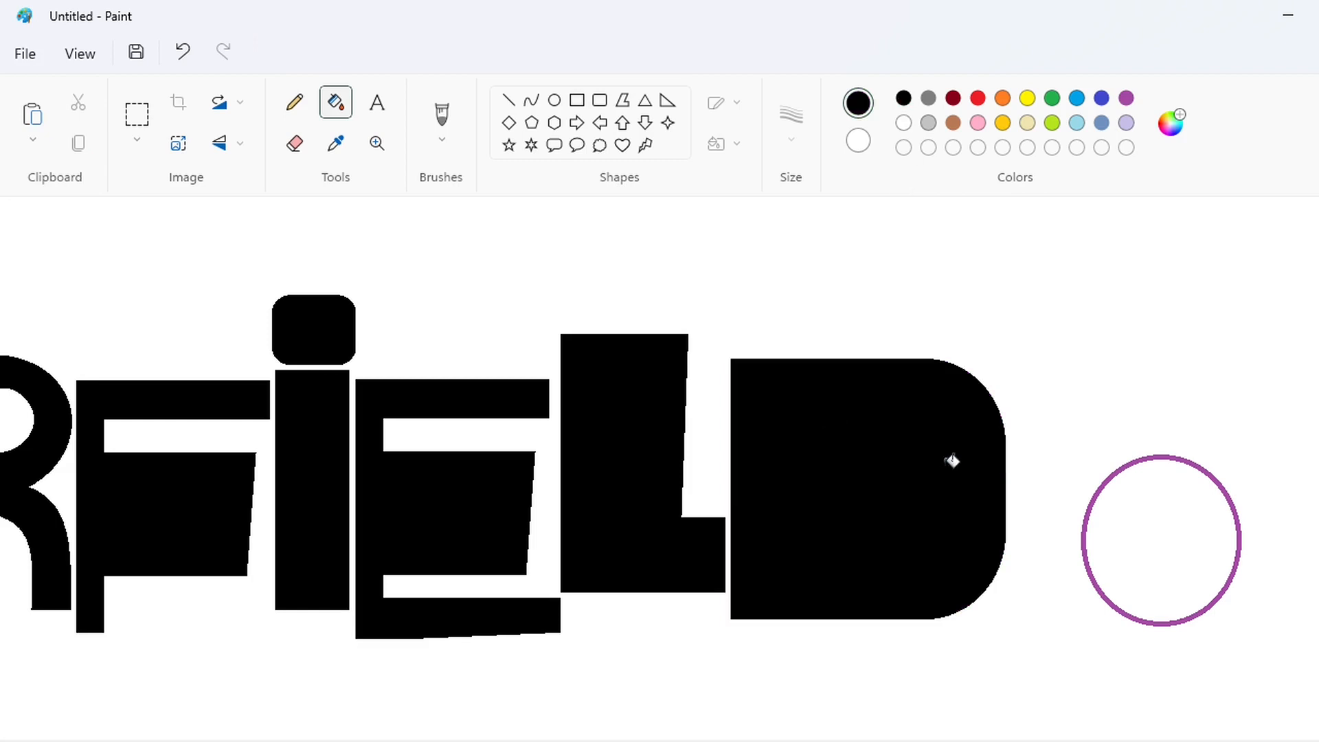
Step: Draw a white upright rectangle inside the D and fill it white as the letter's opening
{"action": "left_click", "coordinate": [577, 100]}
{"action": "mouse_move", "coordinate": [854, 391]}
{"action": "left_mouse_down"}
{"action": "mouse_move", "coordinate": [910, 509]}
{"action": "mouse_move", "coordinate": [883, 558]}
{"action": "mouse_move", "coordinate": [884, 383]}
{"action": "left_mouse_up"}
{"action": "left_click", "coordinate": [904, 122]}
{"action": "left_click_drag", "start_coordinate": [911, 471], "coordinate": [963, 473]}
{"action": "left_click", "coordinate": [336, 101]}
{"action": "left_click", "coordinate": [903, 439]}
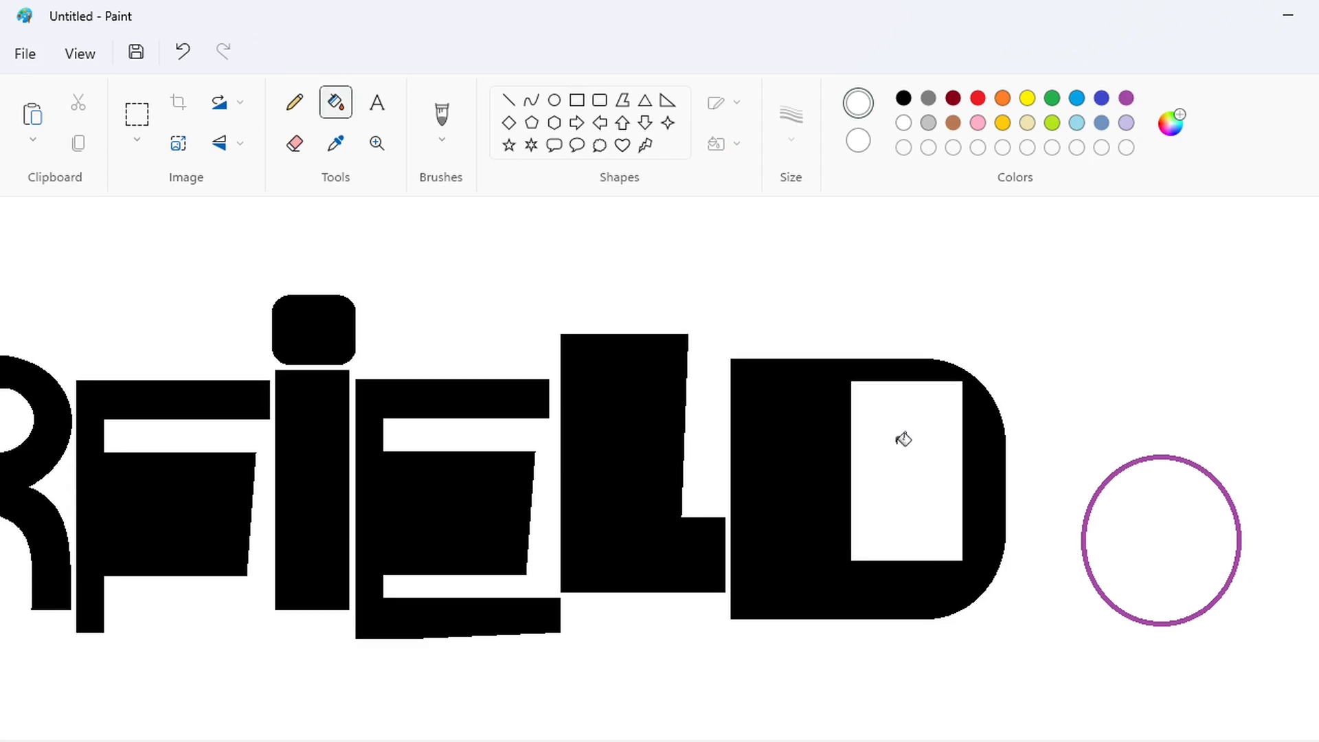
Step: Draw two small purple circles against the upper and lower outer corners of the D's white opening
{"action": "left_click", "coordinate": [554, 100]}
{"action": "left_click", "coordinate": [1126, 98]}
{"action": "mouse_move", "coordinate": [892, 417]}
{"action": "left_mouse_down"}
{"action": "mouse_move", "coordinate": [942, 486]}
{"action": "mouse_move", "coordinate": [960, 489]}
{"action": "mouse_move", "coordinate": [927, 418]}
{"action": "left_mouse_up"}
{"action": "mouse_move", "coordinate": [878, 482]}
{"action": "left_mouse_down"}
{"action": "mouse_move", "coordinate": [900, 527]}
{"action": "mouse_move", "coordinate": [957, 562]}
{"action": "left_mouse_up"}
{"action": "left_click_drag", "start_coordinate": [918, 523], "coordinate": [921, 515]}
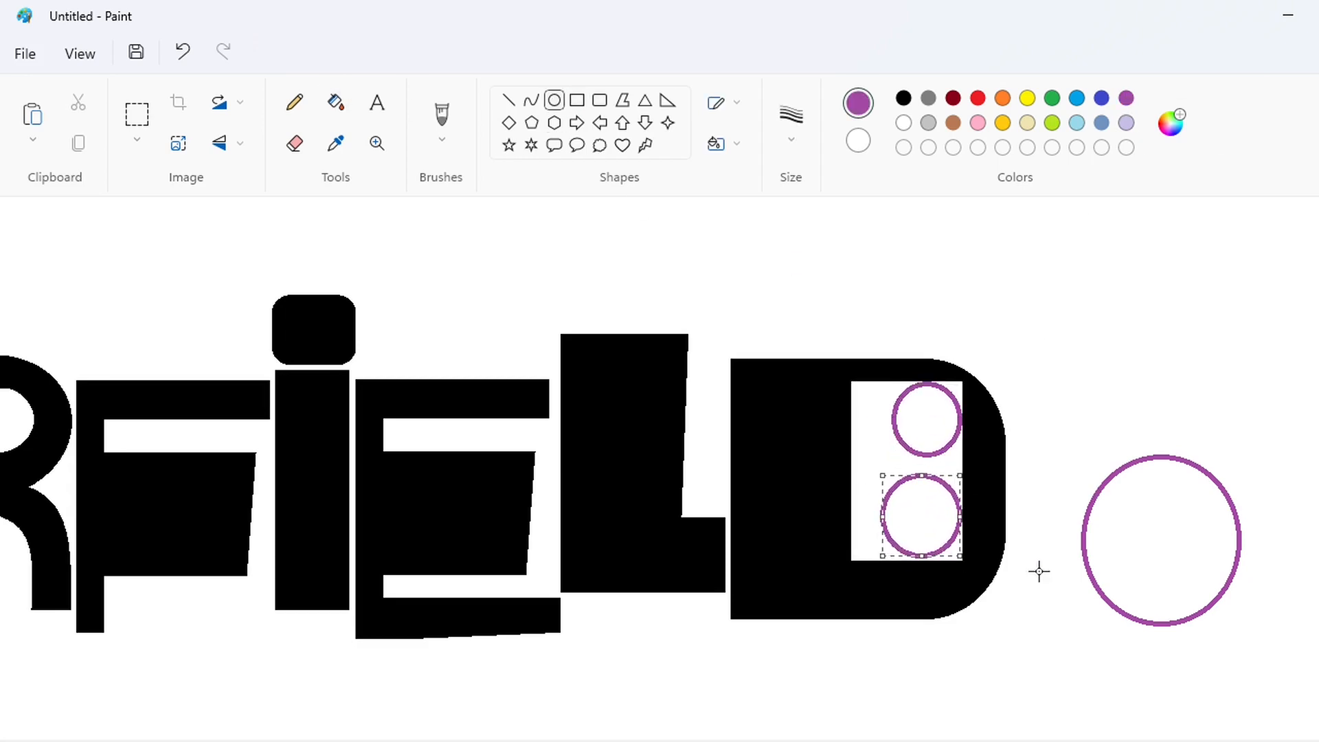
Step: Merge the circle guides into a white opening with rounded corners and clear the leftover purple ellipse with fills
{"action": "left_click", "coordinate": [336, 102]}
{"action": "left_click", "coordinate": [904, 97]}
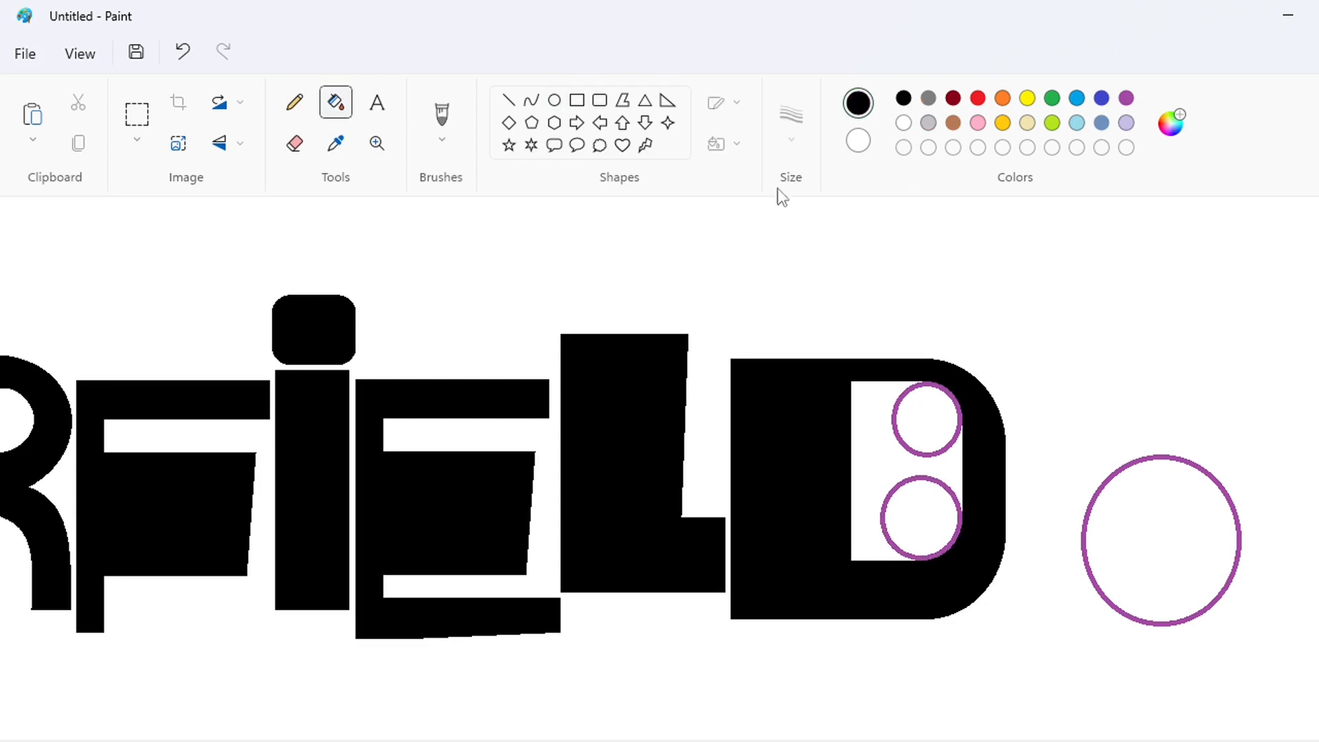
{"action": "left_click", "coordinate": [1126, 97]}
{"action": "left_click", "coordinate": [867, 426]}
{"action": "left_click", "coordinate": [1108, 461]}
{"action": "left_click", "coordinate": [904, 123]}
{"action": "left_click", "coordinate": [873, 412]}
{"action": "left_click", "coordinate": [867, 336]}
{"action": "left_click", "coordinate": [903, 98]}
{"action": "left_click", "coordinate": [509, 100]}
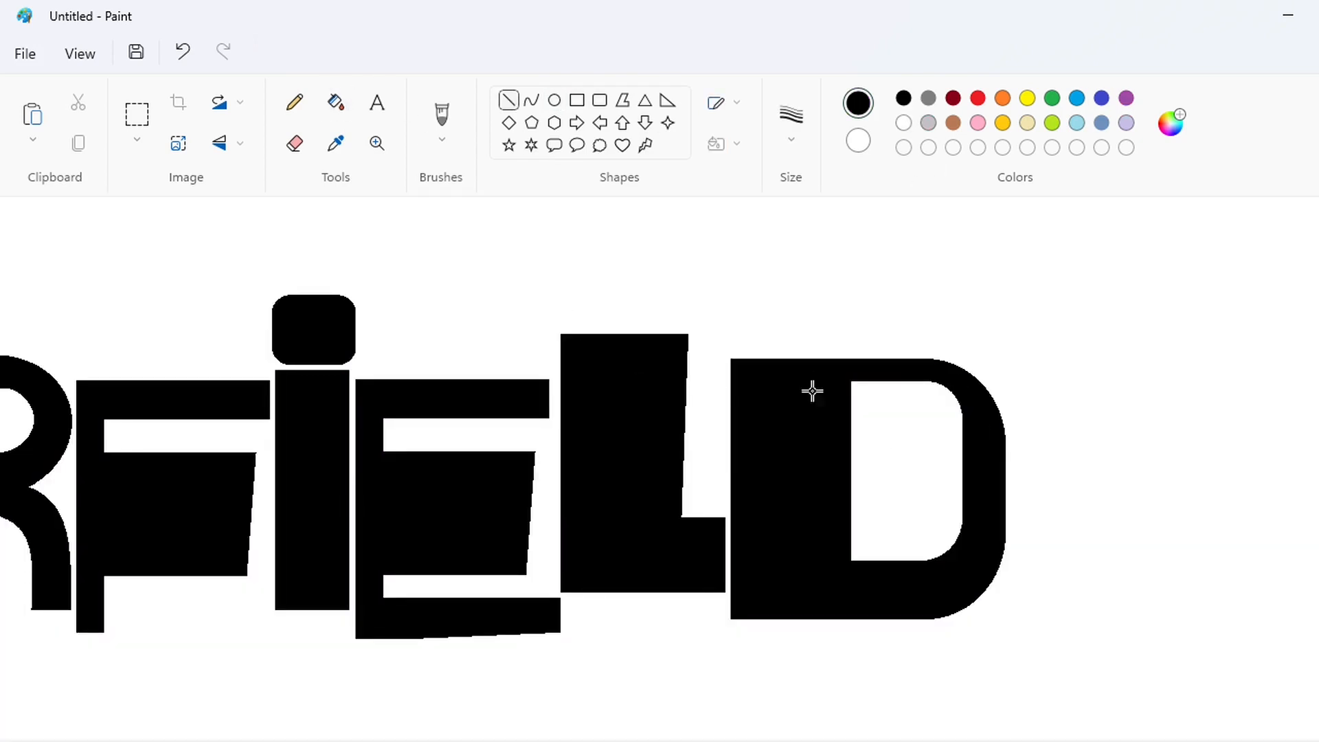
{"action": "left_click_drag", "start_coordinate": [865, 403], "coordinate": [865, 479]}
{"action": "key", "text": "ctrl+z"}
Step: Select the D's curved outer part for copying, and fill the original D purple
{"action": "left_click", "coordinate": [137, 114]}
{"action": "left_click_drag", "start_coordinate": [866, 309], "coordinate": [883, 402]}
{"action": "left_click", "coordinate": [1072, 715]}
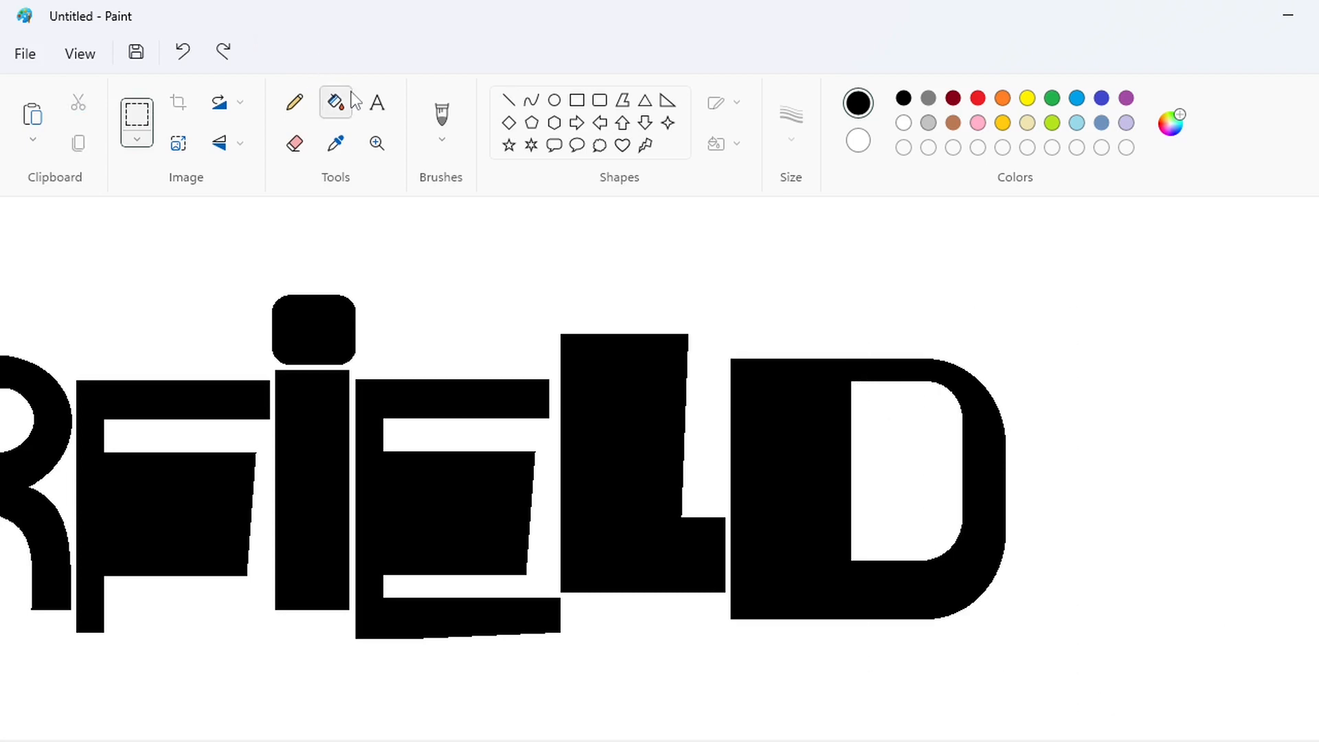
{"action": "left_click", "coordinate": [336, 102]}
{"action": "left_click", "coordinate": [1126, 98]}
{"action": "left_click", "coordinate": [797, 386]}
Step: Paste the copied black curved part over the purple D and shift it toward the stem to narrow the letter
{"action": "key", "text": "ctrl+v"}
{"action": "left_click_drag", "start_coordinate": [76, 357], "coordinate": [922, 472]}
{"action": "key", "text": "Left"}
{"action": "key", "text": "Left"}
{"action": "key", "text": "Left"}
{"action": "key", "text": "Left"}
{"action": "key", "text": "Left"}
{"action": "key", "text": "Left"}
{"action": "key", "text": "Left"}
{"action": "key", "text": "Left"}
{"action": "key", "text": "Left"}
{"action": "key", "text": "Left"}
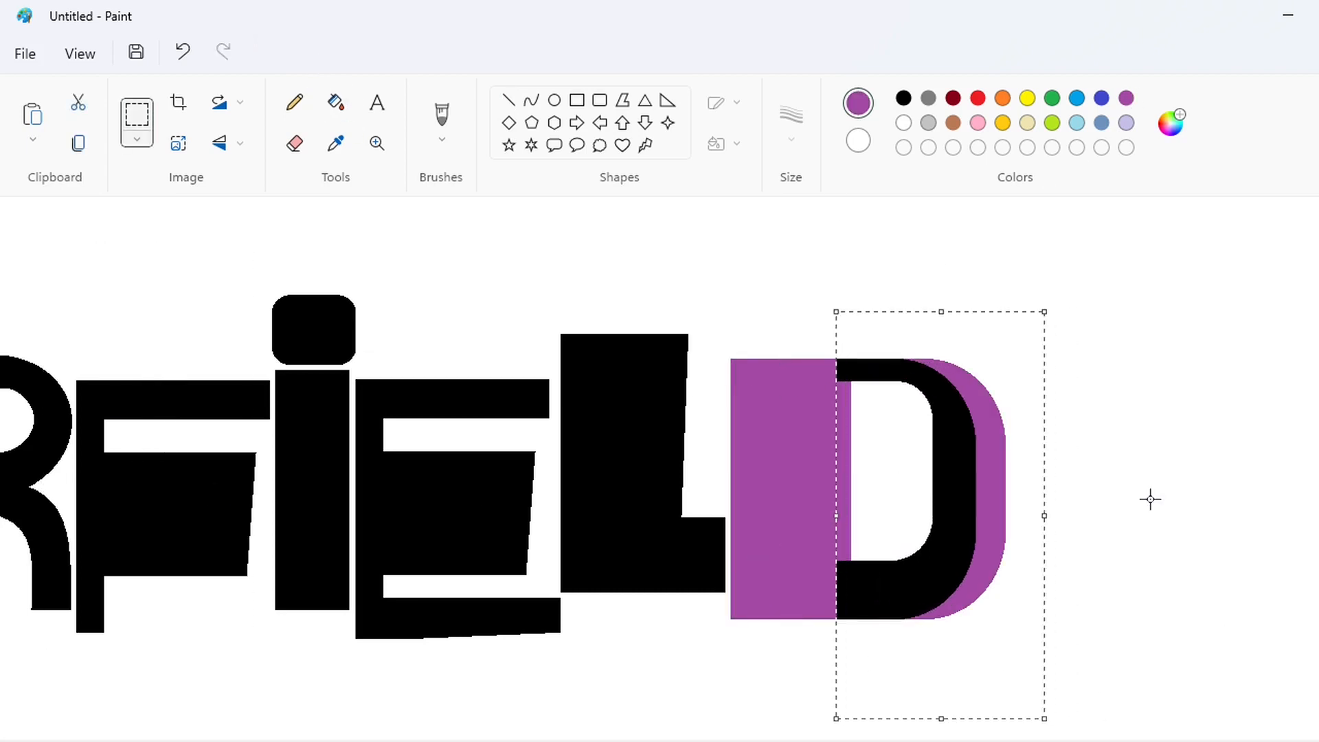
{"action": "left_click", "coordinate": [1120, 483]}
Step: Fill the purple remnant outside the narrowed D white and the purple stem black
{"action": "left_click", "coordinate": [336, 101]}
{"action": "left_click", "coordinate": [903, 122]}
{"action": "left_click", "coordinate": [993, 424]}
{"action": "left_click", "coordinate": [903, 97]}
{"action": "left_click", "coordinate": [811, 412]}
Step: Draw a purple outline line above the G and curve it down around the letter's upper corner toward the A
{"action": "left_click_drag", "start_coordinate": [1037, 737], "coordinate": [735, 732]}
{"action": "scroll", "coordinate": [1215, 684], "scroll_direction": "down", "scroll_amount": 1}
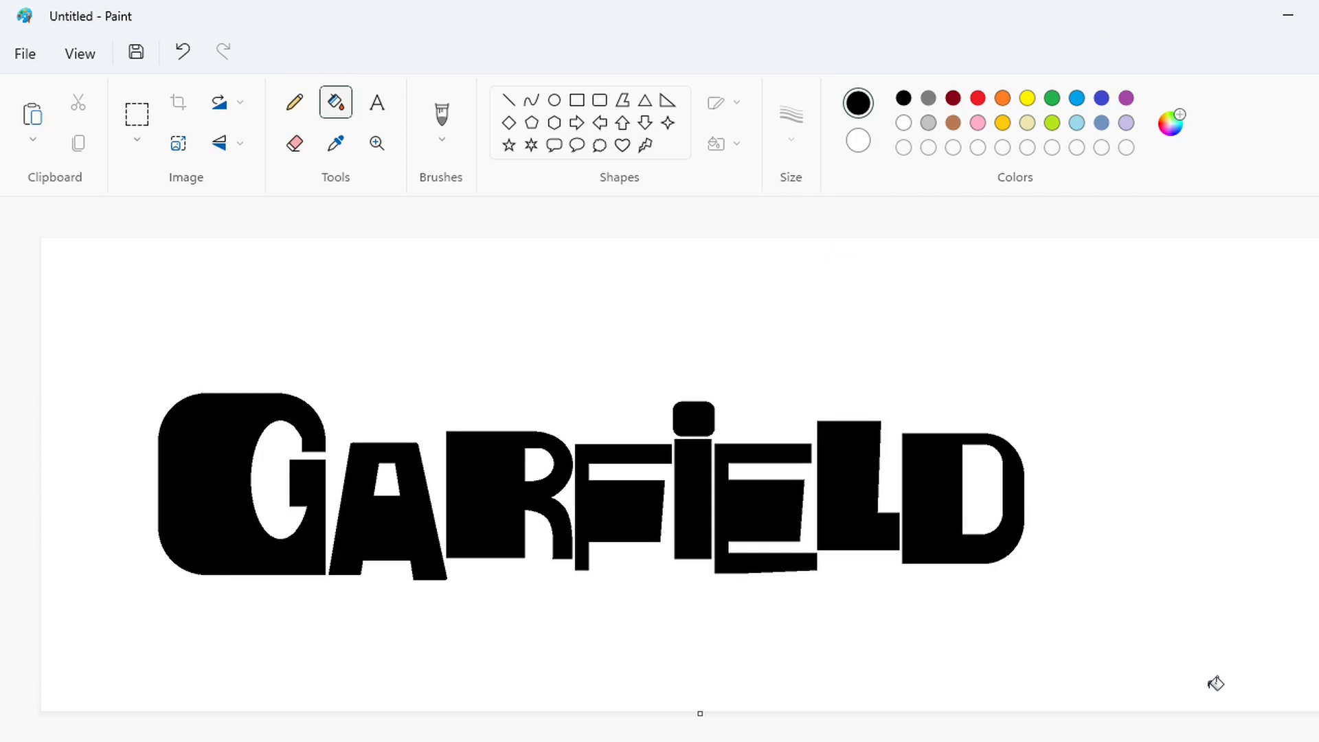
{"action": "left_click", "coordinate": [509, 100]}
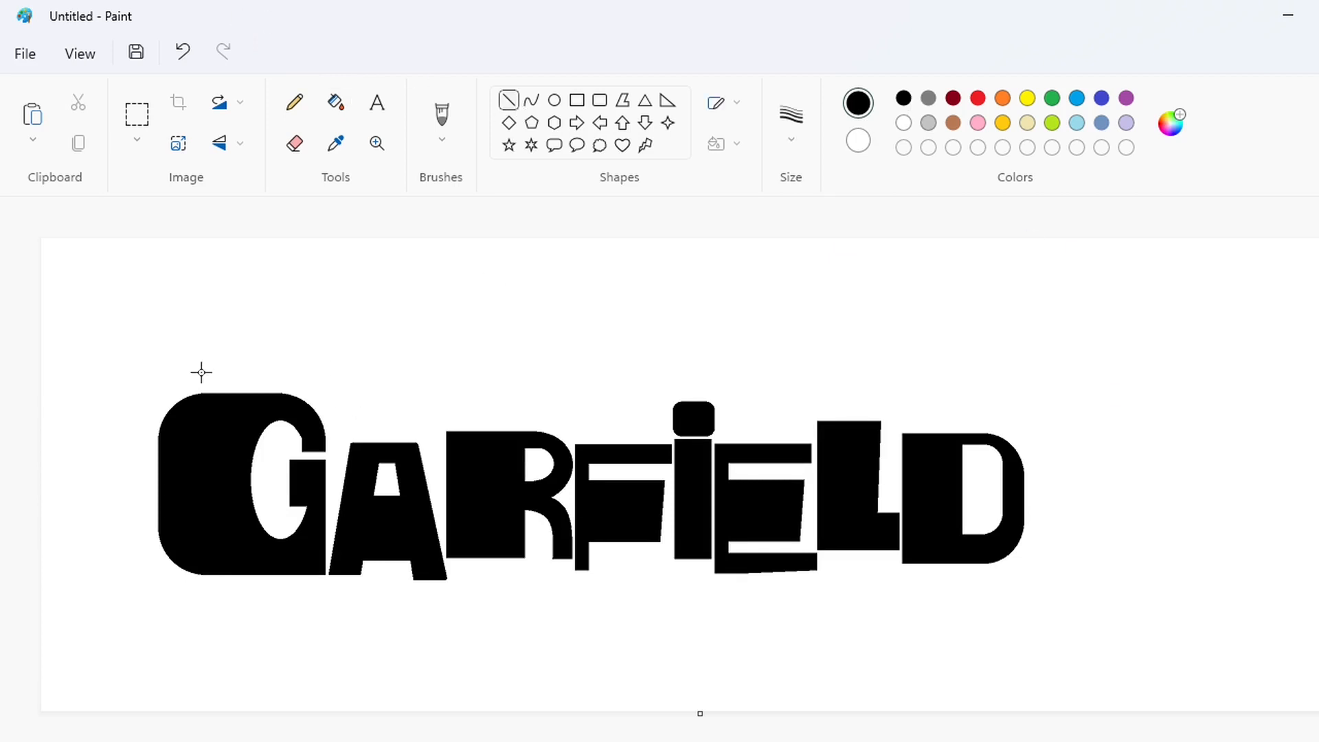
{"action": "scroll", "coordinate": [1098, 147], "scroll_direction": "up", "scroll_amount": 1}
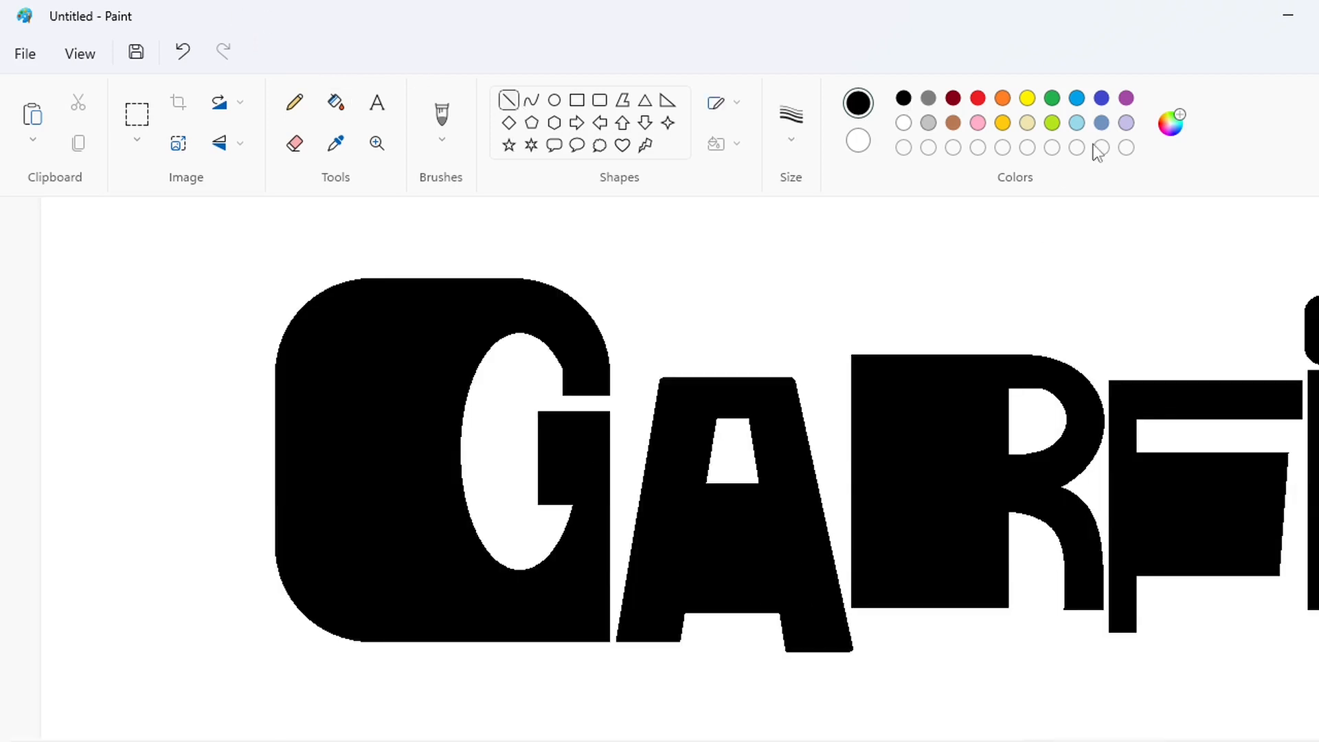
{"action": "left_click", "coordinate": [1126, 97]}
{"action": "mouse_move", "coordinate": [371, 262]}
{"action": "left_mouse_down"}
{"action": "mouse_move", "coordinate": [570, 262]}
{"action": "mouse_move", "coordinate": [649, 358]}
{"action": "left_mouse_up"}
{"action": "left_click", "coordinate": [532, 100]}
{"action": "mouse_move", "coordinate": [589, 286]}
{"action": "left_mouse_down"}
{"action": "mouse_move", "coordinate": [637, 306]}
{"action": "mouse_move", "coordinate": [622, 292]}
{"action": "mouse_move", "coordinate": [645, 353]}
{"action": "left_mouse_up"}
{"action": "key", "text": "ctrl+z"}
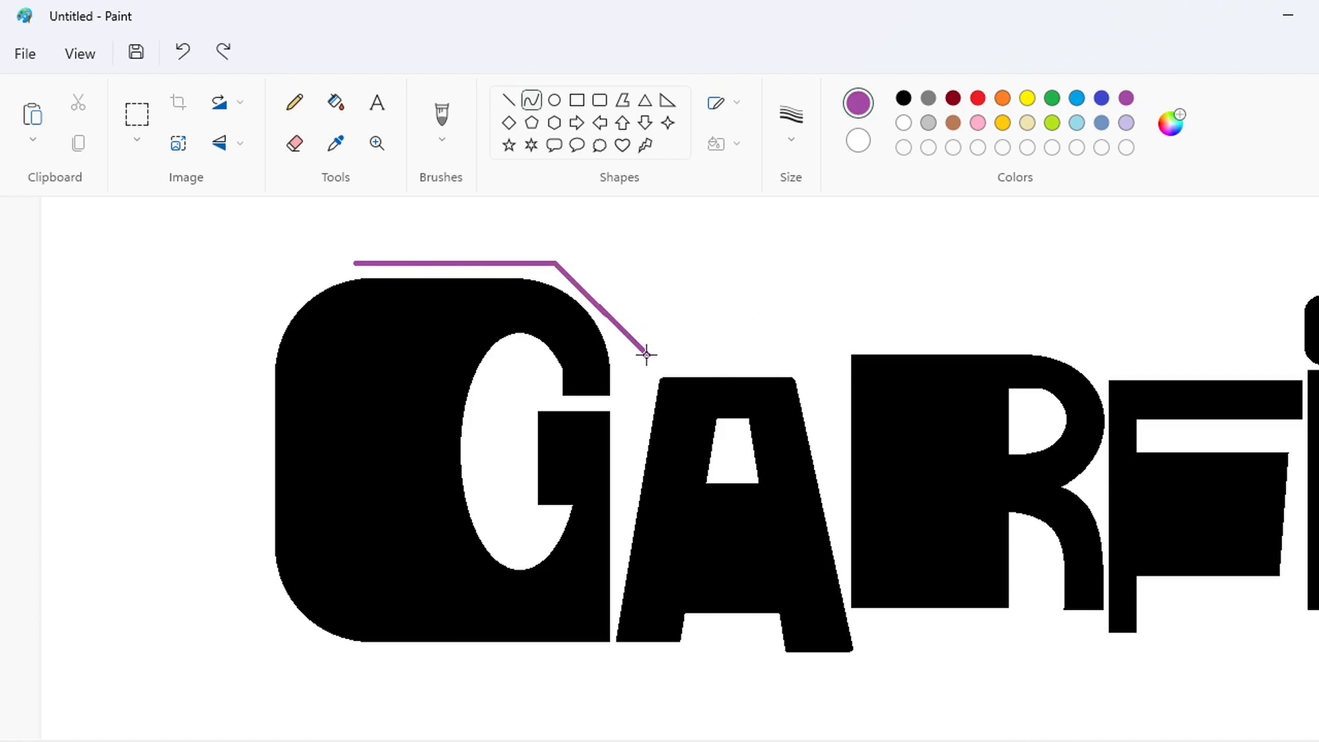
{"action": "left_click_drag", "start_coordinate": [602, 309], "coordinate": [645, 293]}
Step: Continue the purple outline above the A, R and F with straight lines and a curve over the R's shoulder
{"action": "left_click", "coordinate": [508, 100]}
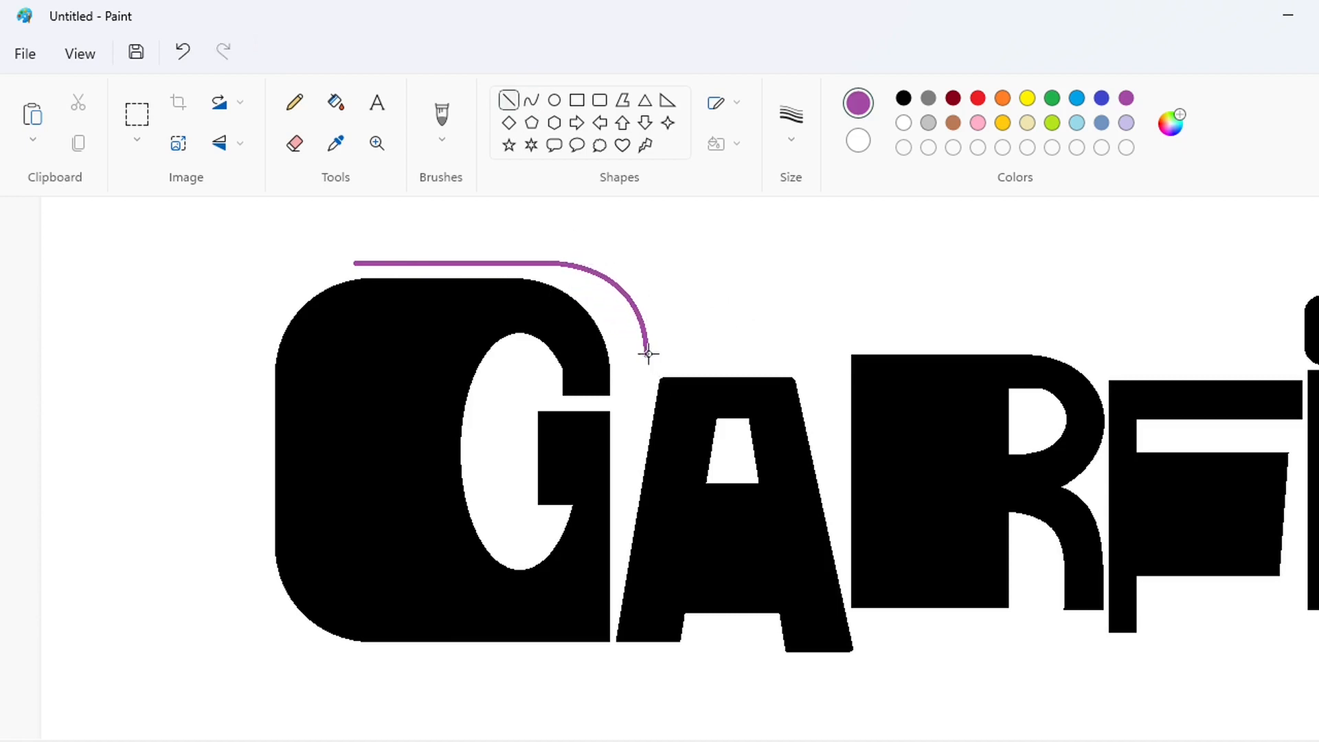
{"action": "mouse_move", "coordinate": [646, 354]}
{"action": "left_mouse_down"}
{"action": "mouse_move", "coordinate": [832, 358]}
{"action": "mouse_move", "coordinate": [966, 333]}
{"action": "left_mouse_up"}
{"action": "scroll", "coordinate": [1022, 369], "scroll_direction": "right", "scroll_amount": 4}
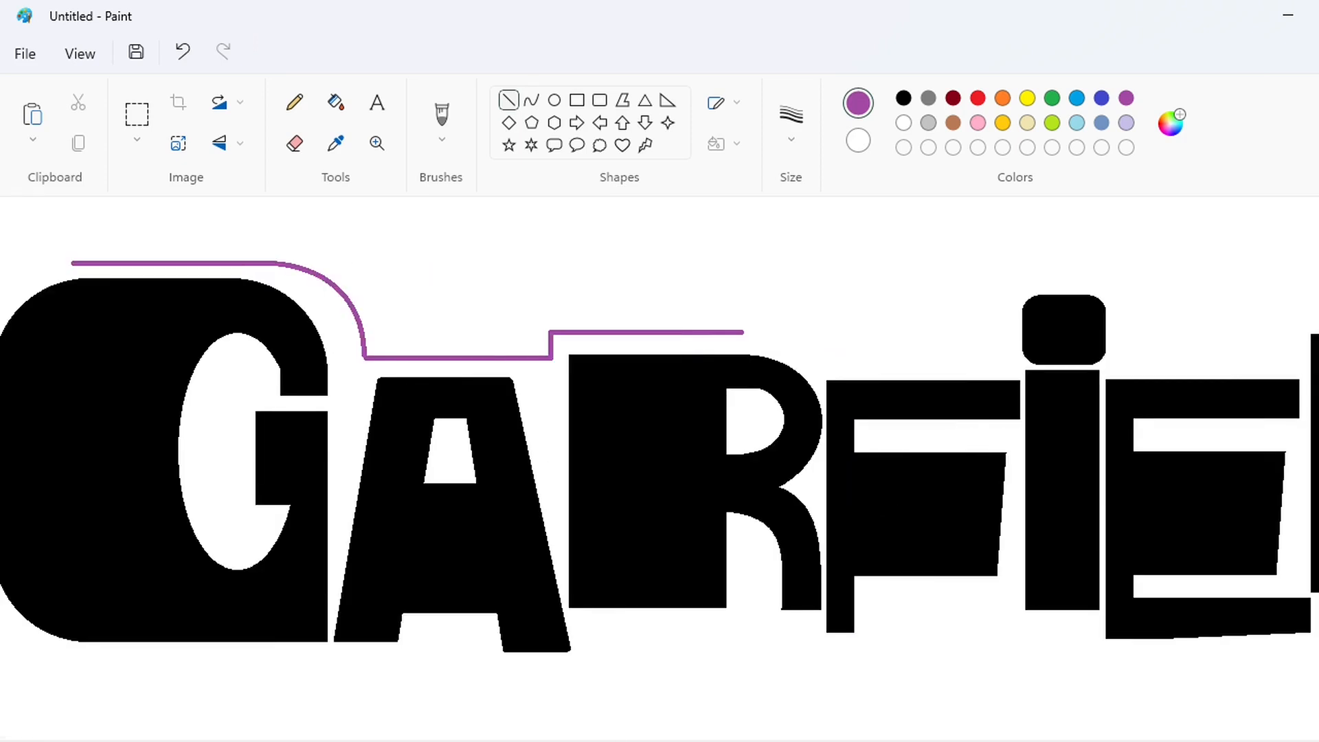
{"action": "left_click", "coordinate": [532, 100]}
{"action": "mouse_move", "coordinate": [742, 333]}
{"action": "left_mouse_down"}
{"action": "mouse_move", "coordinate": [804, 356]}
{"action": "mouse_move", "coordinate": [1007, 358]}
{"action": "left_mouse_up"}
{"action": "left_click", "coordinate": [776, 334]}
{"action": "left_click", "coordinate": [939, 334]}
{"action": "left_click", "coordinate": [512, 103]}
{"action": "key", "text": "ctrl+z"}
{"action": "left_click_drag", "start_coordinate": [805, 357], "coordinate": [987, 358]}
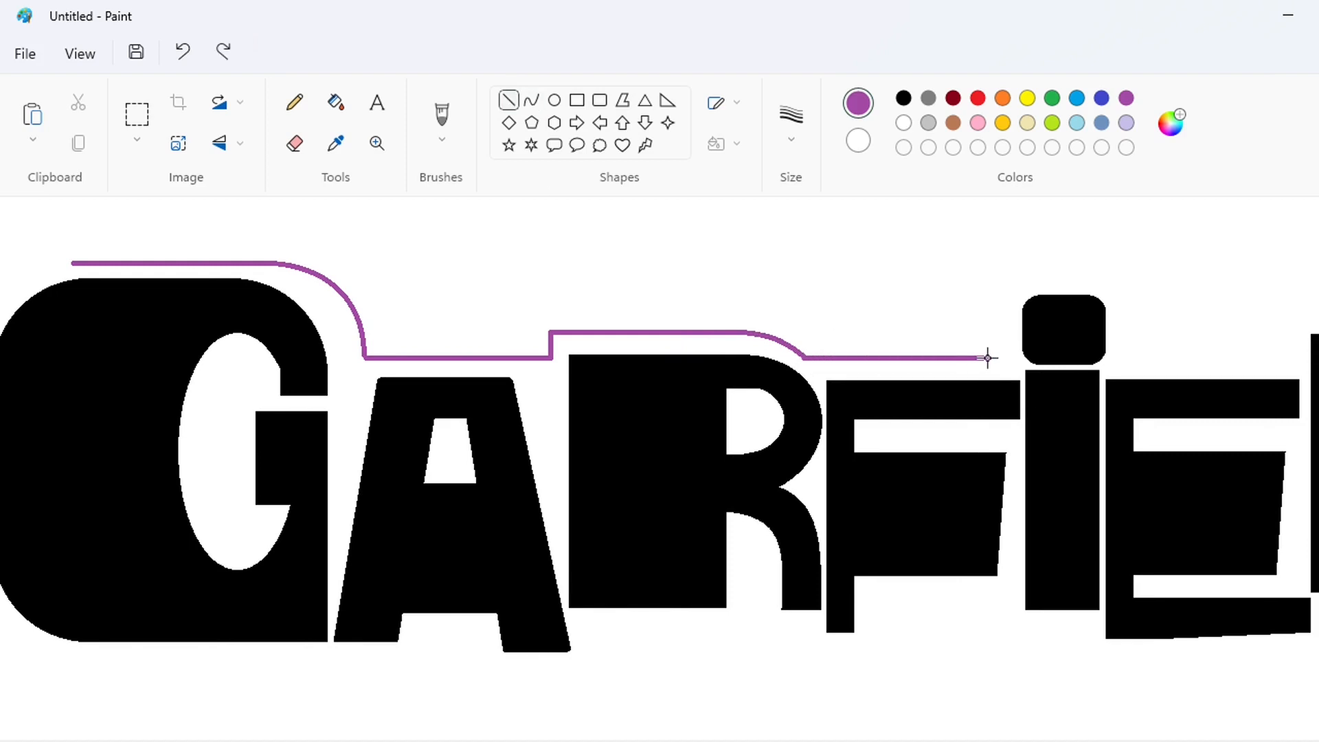
Step: Continue the purple outline around the dot of the i with straight sides and curved corners
{"action": "scroll", "coordinate": [1009, 358], "scroll_direction": "up", "scroll_amount": 1}
{"action": "left_click", "coordinate": [535, 99]}
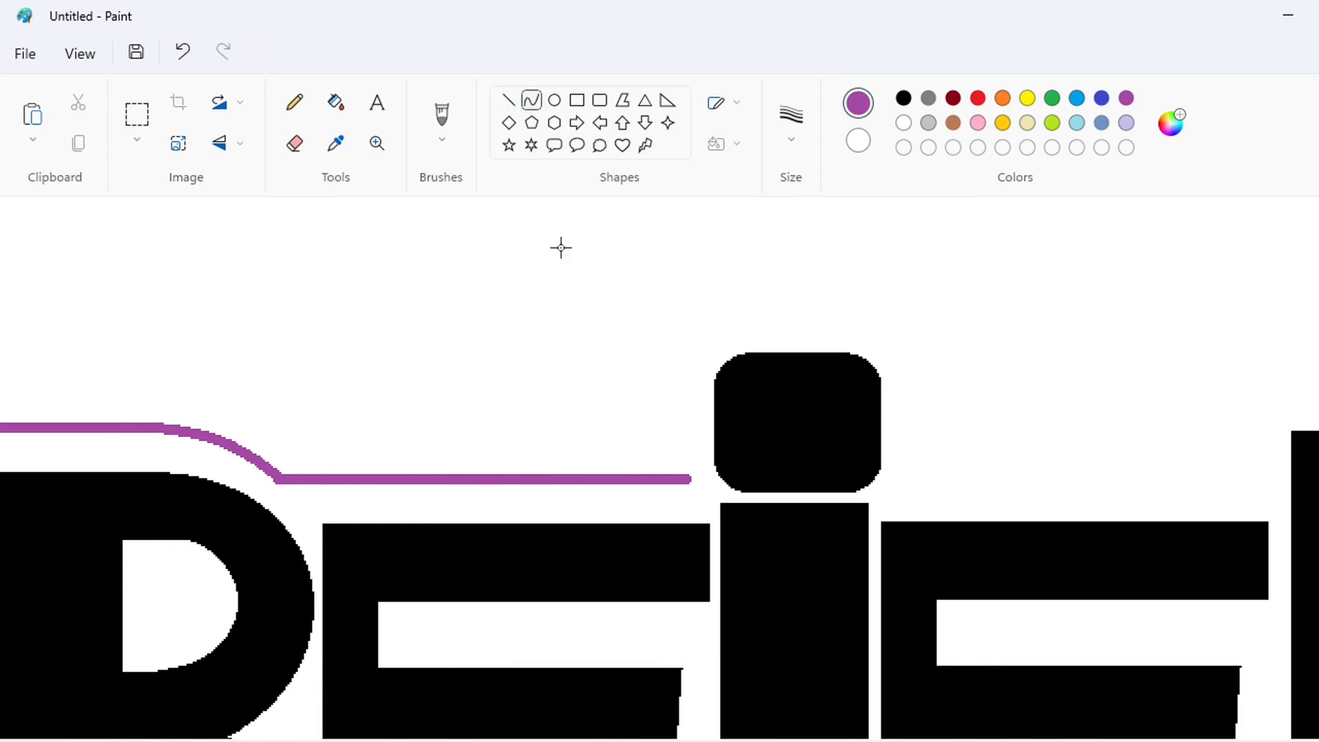
{"action": "mouse_move", "coordinate": [667, 477]}
{"action": "left_mouse_down"}
{"action": "mouse_move", "coordinate": [688, 450]}
{"action": "mouse_move", "coordinate": [686, 384]}
{"action": "mouse_move", "coordinate": [718, 325]}
{"action": "mouse_move", "coordinate": [874, 328]}
{"action": "mouse_move", "coordinate": [912, 362]}
{"action": "mouse_move", "coordinate": [909, 473]}
{"action": "mouse_move", "coordinate": [923, 491]}
{"action": "left_mouse_up"}
{"action": "left_click", "coordinate": [689, 469]}
{"action": "left_click", "coordinate": [509, 101]}
{"action": "left_click", "coordinate": [531, 103]}
{"action": "left_click", "coordinate": [695, 332]}
{"action": "left_click", "coordinate": [508, 100]}
{"action": "left_click", "coordinate": [531, 100]}
{"action": "left_click", "coordinate": [908, 338]}
{"action": "key", "text": "ctrl+z"}
{"action": "left_click", "coordinate": [907, 348]}
Step: Extend the purple outline with straight stepped lines above the E, the L and the D
{"action": "left_click", "coordinate": [509, 101]}
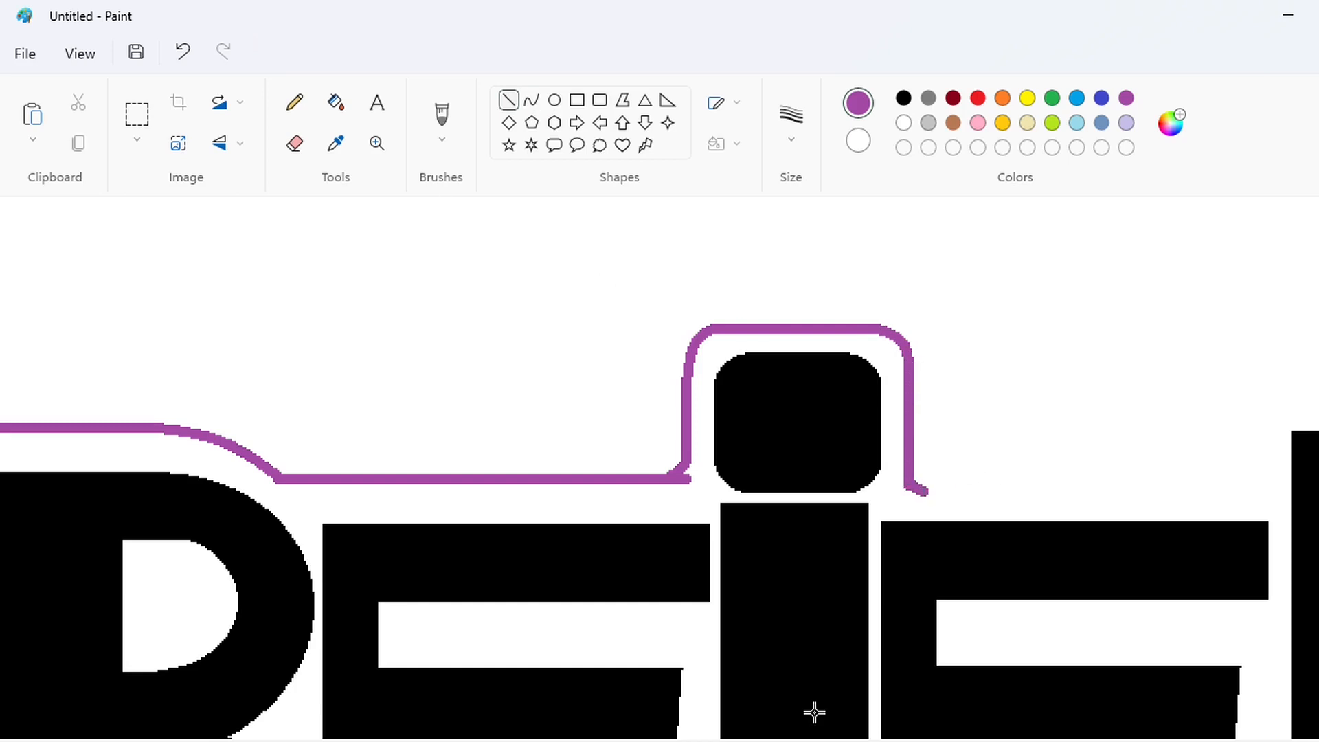
{"action": "scroll", "coordinate": [813, 710], "scroll_direction": "right", "scroll_amount": 5}
{"action": "scroll", "coordinate": [701, 727], "scroll_direction": "down", "scroll_amount": 2}
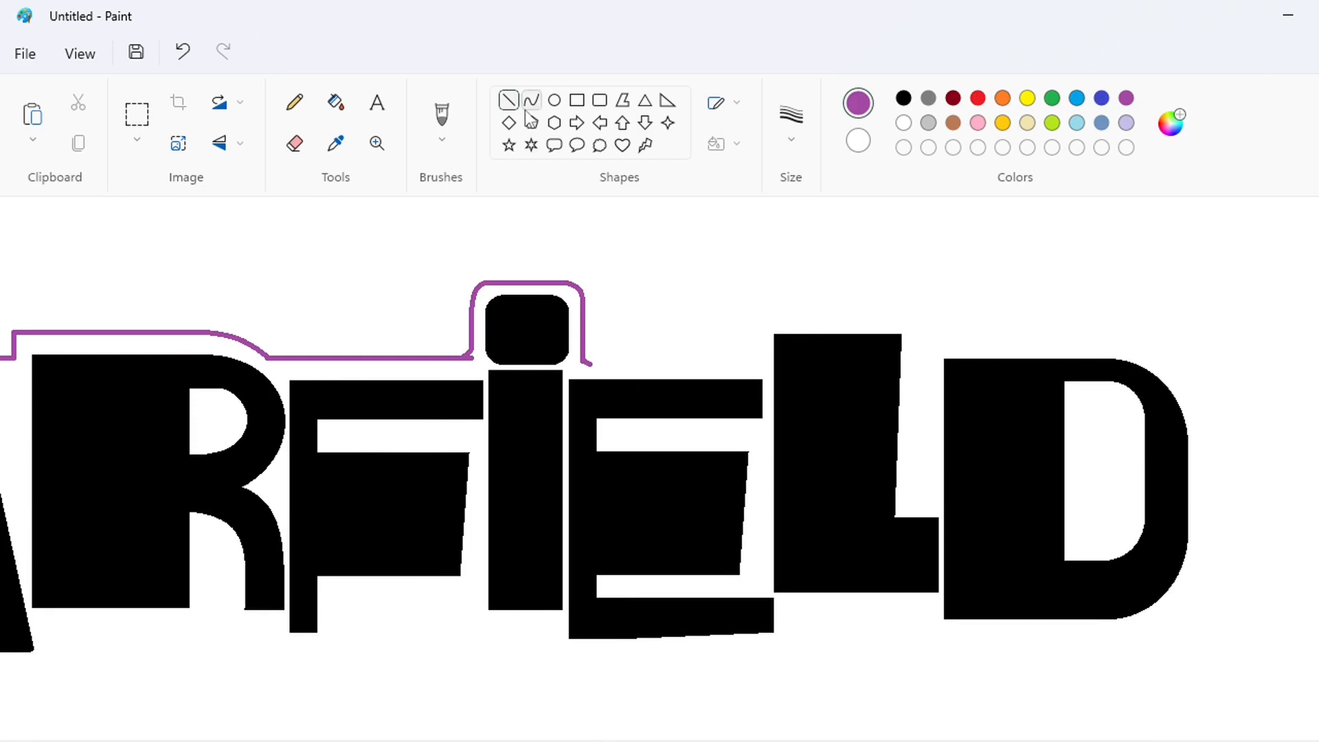
{"action": "mouse_move", "coordinate": [589, 365]}
{"action": "left_mouse_down"}
{"action": "mouse_move", "coordinate": [742, 365]}
{"action": "mouse_move", "coordinate": [737, 306]}
{"action": "mouse_move", "coordinate": [911, 314]}
{"action": "mouse_move", "coordinate": [946, 338]}
{"action": "mouse_move", "coordinate": [1097, 340]}
{"action": "left_mouse_up"}
{"action": "left_click", "coordinate": [904, 122]}
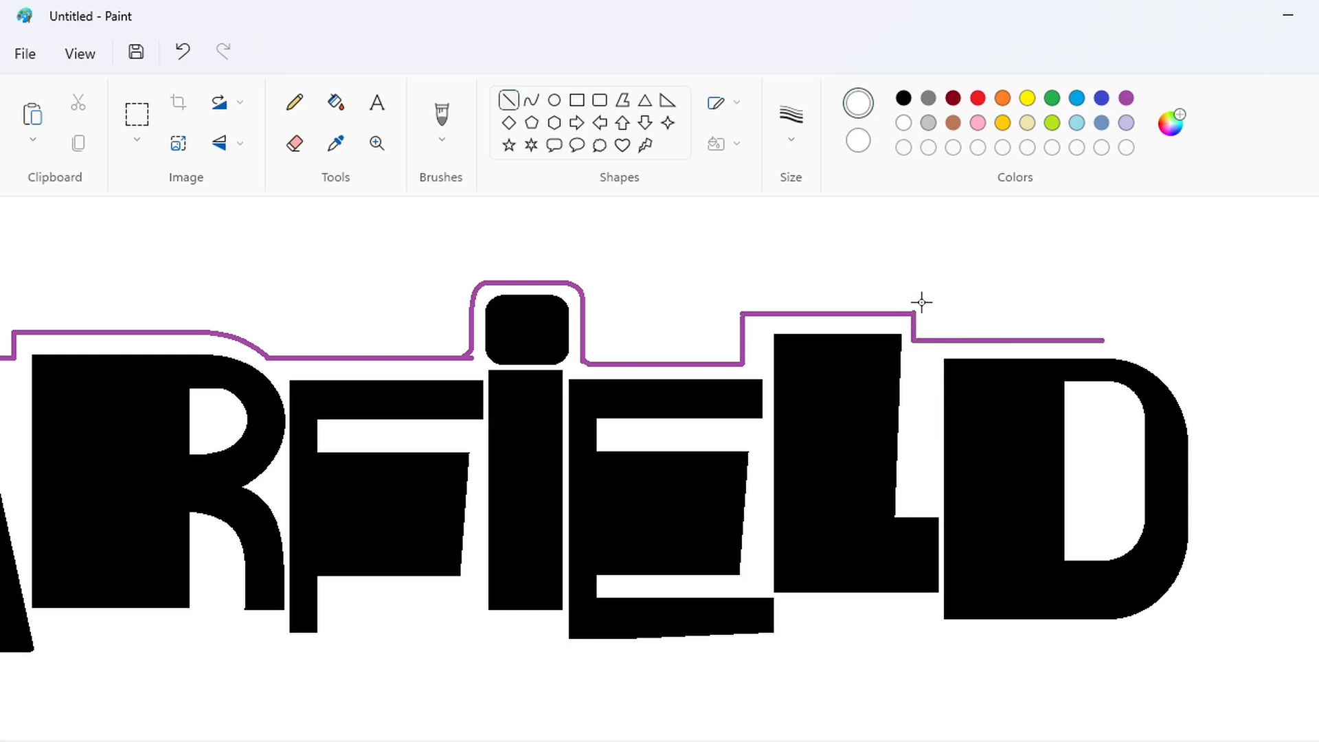
Step: Carry the purple outline around the D's outer side with two curved corners and along underneath the letter
{"action": "scroll", "coordinate": [794, 718], "scroll_direction": "right", "scroll_amount": 3}
{"action": "left_click", "coordinate": [531, 101]}
{"action": "left_click", "coordinate": [1126, 97]}
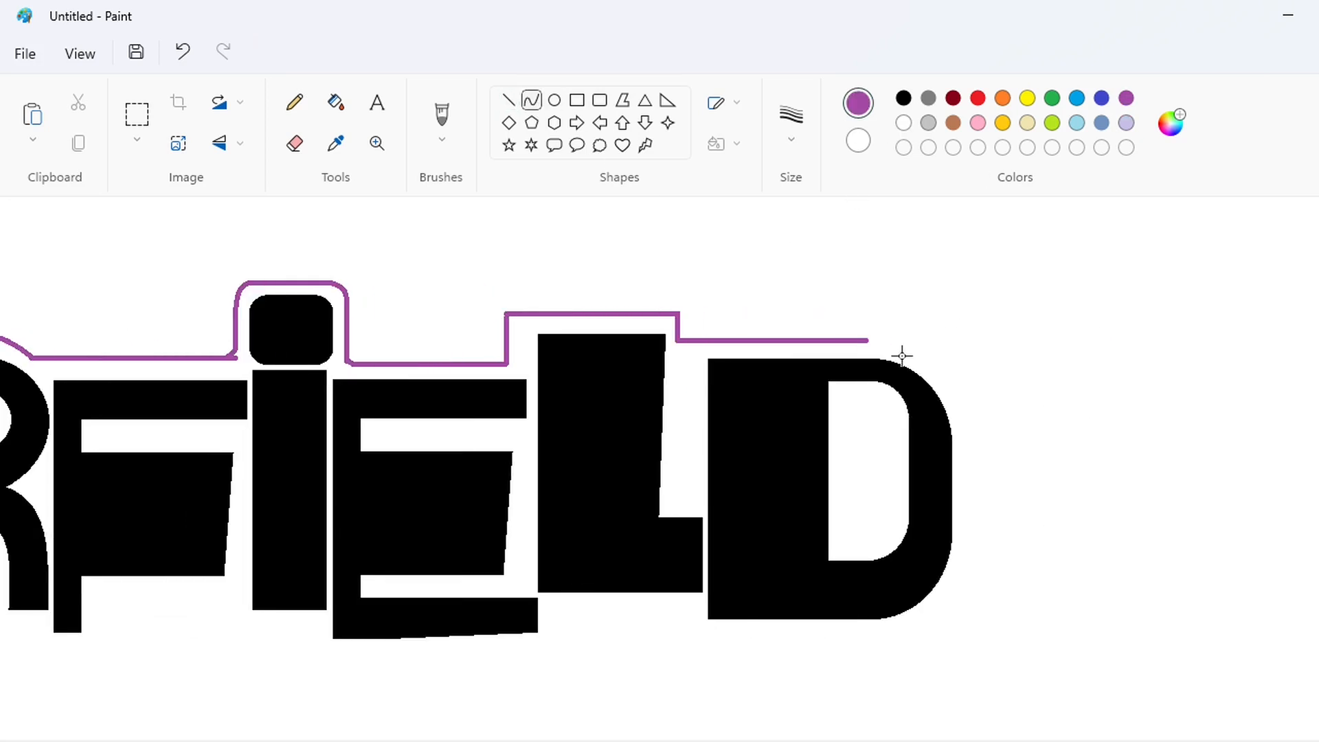
{"action": "left_click_drag", "start_coordinate": [869, 340], "coordinate": [960, 426]}
{"action": "mouse_move", "coordinate": [914, 383]}
{"action": "left_mouse_down"}
{"action": "mouse_move", "coordinate": [921, 339]}
{"action": "mouse_move", "coordinate": [957, 389]}
{"action": "mouse_move", "coordinate": [960, 549]}
{"action": "mouse_move", "coordinate": [876, 632]}
{"action": "left_mouse_up"}
{"action": "left_click", "coordinate": [508, 100]}
{"action": "left_click", "coordinate": [531, 100]}
{"action": "left_click_drag", "start_coordinate": [941, 583], "coordinate": [959, 596]}
{"action": "mouse_move", "coordinate": [934, 612]}
{"action": "left_mouse_down"}
{"action": "mouse_move", "coordinate": [920, 631]}
{"action": "mouse_move", "coordinate": [677, 634]}
{"action": "left_mouse_up"}
Step: Continue the purple outline with straight lines beneath the L and the E's sloping foot
{"action": "left_click", "coordinate": [509, 101]}
{"action": "scroll", "coordinate": [678, 610], "scroll_direction": "left", "scroll_amount": 3}
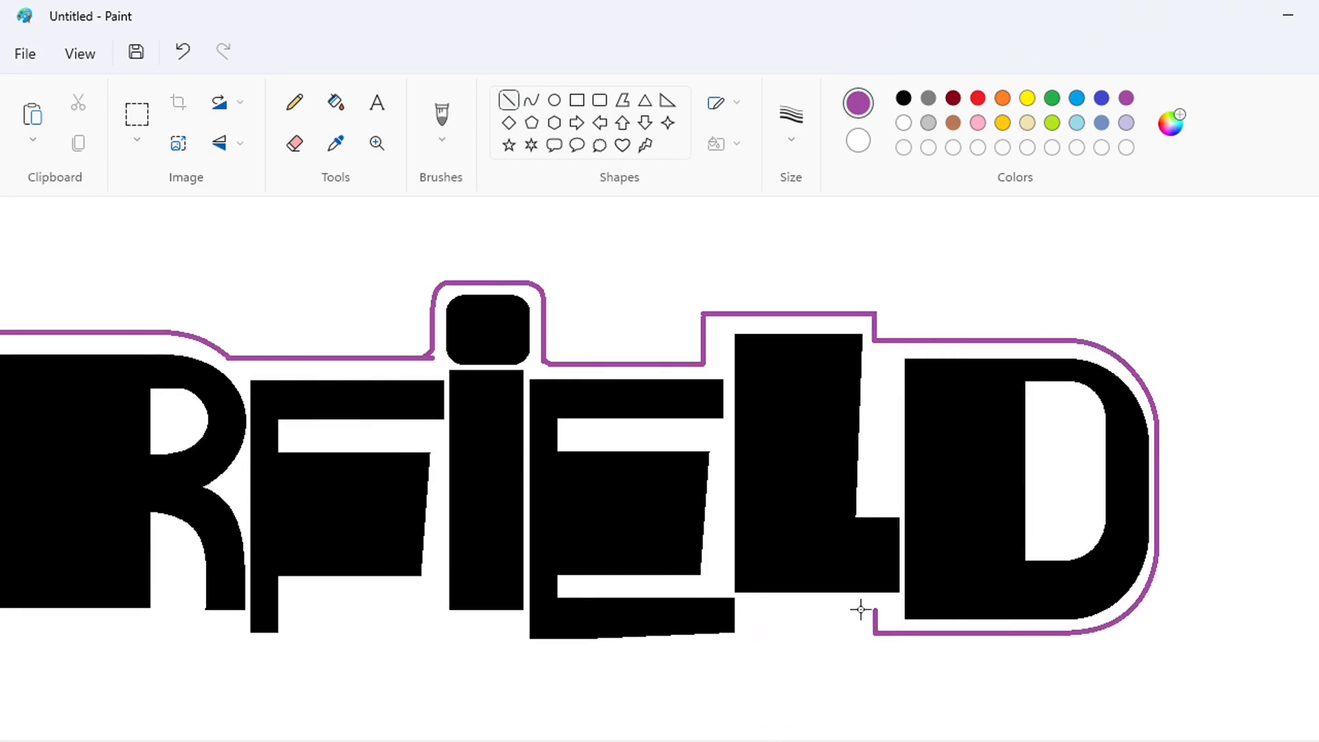
{"action": "mouse_move", "coordinate": [876, 610]}
{"action": "left_mouse_down"}
{"action": "mouse_move", "coordinate": [748, 609]}
{"action": "mouse_move", "coordinate": [749, 647]}
{"action": "mouse_move", "coordinate": [545, 633]}
{"action": "mouse_move", "coordinate": [520, 655]}
{"action": "left_mouse_up"}
{"action": "scroll", "coordinate": [520, 654], "scroll_direction": "left", "scroll_amount": 2}
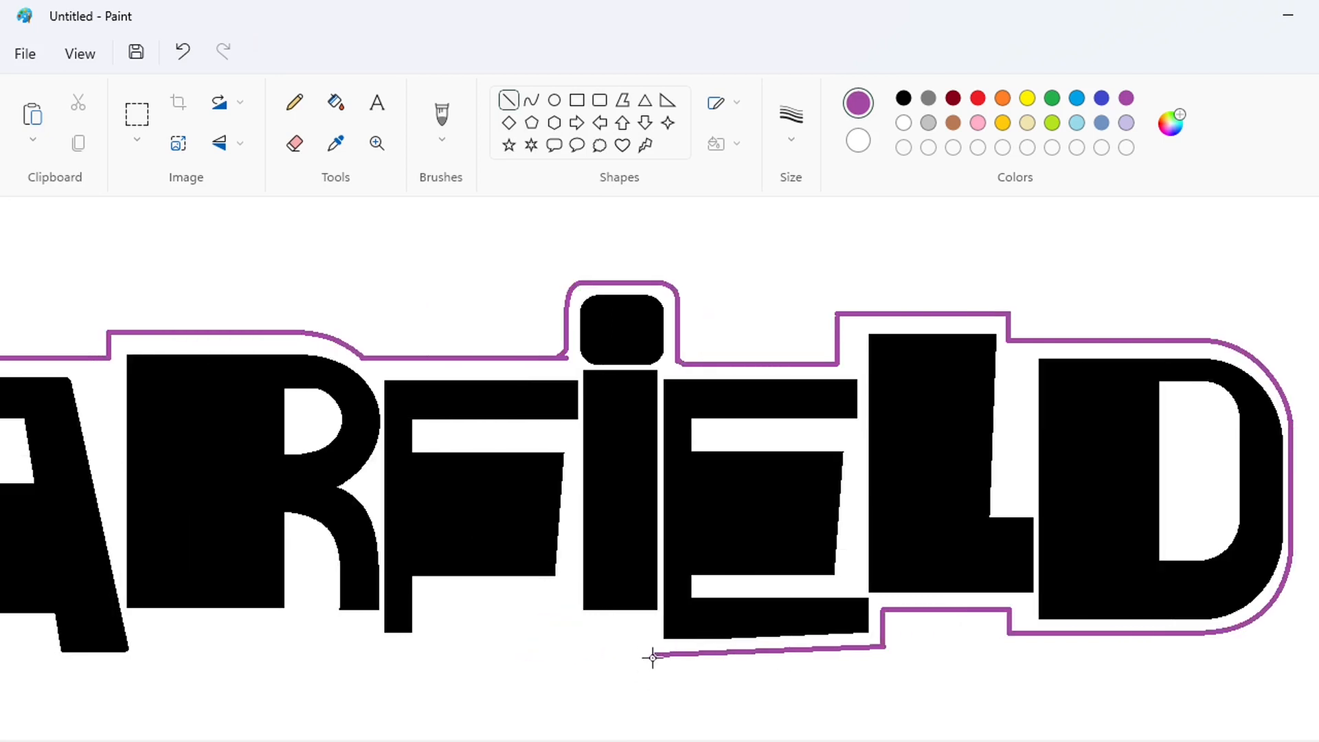
{"action": "scroll", "coordinate": [645, 734], "scroll_direction": "left", "scroll_amount": 2}
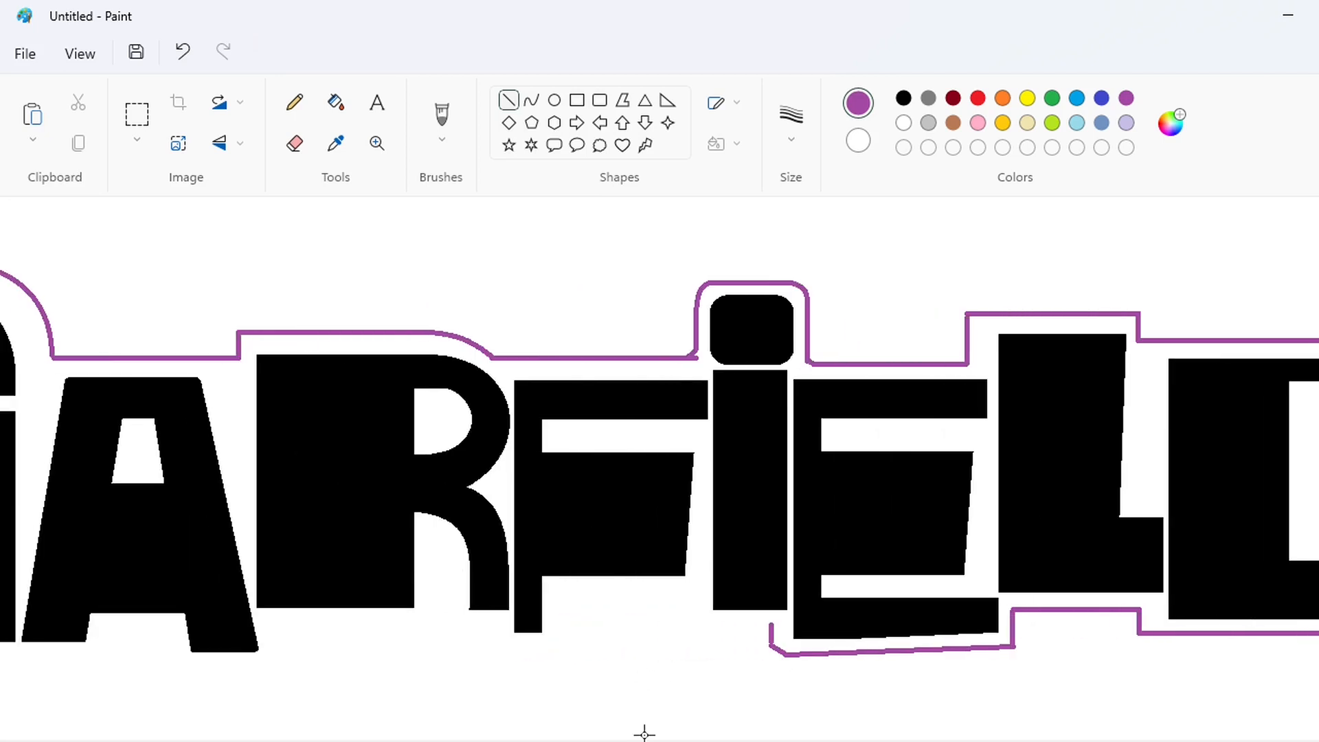
Step: Continue the stepped purple outline beneath the i, F and R to the A's outer foot
{"action": "mouse_move", "coordinate": [771, 624]}
{"action": "left_mouse_down"}
{"action": "mouse_move", "coordinate": [713, 624]}
{"action": "mouse_move", "coordinate": [698, 589]}
{"action": "mouse_move", "coordinate": [573, 595]}
{"action": "mouse_move", "coordinate": [568, 656]}
{"action": "left_mouse_up"}
{"action": "key", "text": "ctrl+z"}
{"action": "scroll", "coordinate": [875, 653], "scroll_direction": "left", "scroll_amount": 5}
{"action": "mouse_move", "coordinate": [878, 654]}
{"action": "left_mouse_down"}
{"action": "mouse_move", "coordinate": [807, 654]}
{"action": "mouse_move", "coordinate": [762, 628]}
{"action": "mouse_move", "coordinate": [598, 639]}
{"action": "left_mouse_up"}
{"action": "scroll", "coordinate": [798, 587], "scroll_direction": "down", "scroll_amount": 2}
{"action": "scroll", "coordinate": [798, 587], "scroll_direction": "left", "scroll_amount": 3}
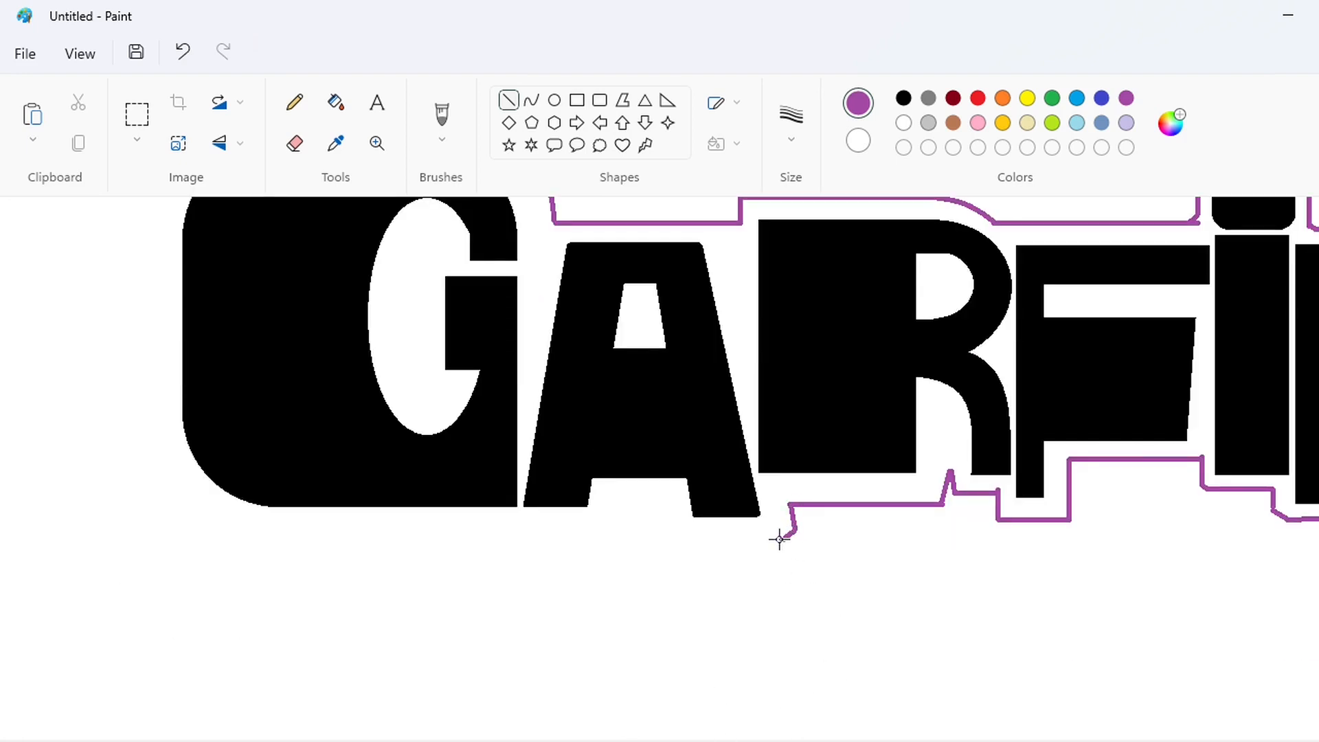
Step: Draw the purple outline beneath the A, following the gap between its legs, and along under the G
{"action": "mouse_move", "coordinate": [779, 540]}
{"action": "left_mouse_down"}
{"action": "mouse_move", "coordinate": [686, 540]}
{"action": "mouse_move", "coordinate": [682, 502]}
{"action": "mouse_move", "coordinate": [645, 496]}
{"action": "mouse_move", "coordinate": [633, 533]}
{"action": "mouse_move", "coordinate": [266, 525]}
{"action": "left_mouse_up"}
{"action": "scroll", "coordinate": [416, 595], "scroll_direction": "left", "scroll_amount": 3}
{"action": "scroll", "coordinate": [418, 588], "scroll_direction": "up", "scroll_amount": 3}
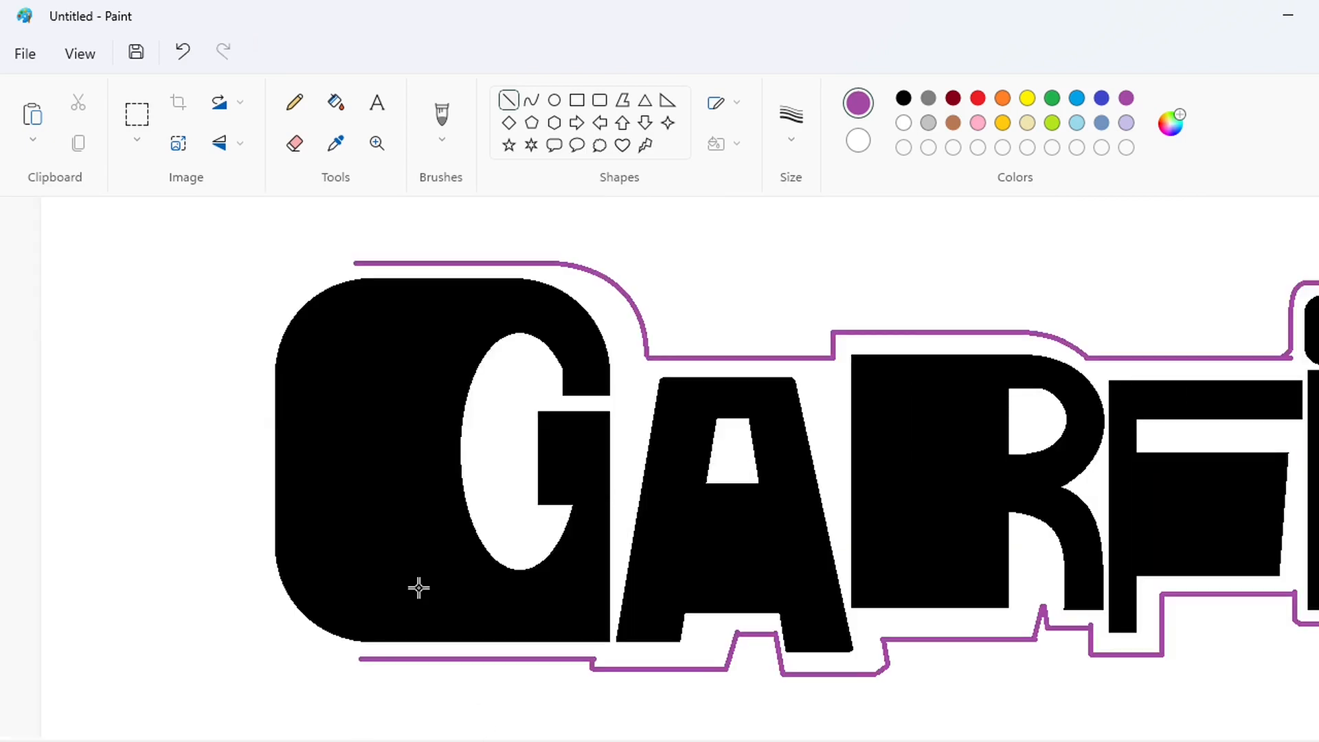
Step: Close the purple outline around the G's outer side with rounded upper and lower corners
{"action": "left_click", "coordinate": [531, 99]}
{"action": "mouse_move", "coordinate": [359, 661]}
{"action": "left_mouse_down"}
{"action": "mouse_move", "coordinate": [265, 562]}
{"action": "mouse_move", "coordinate": [301, 633]}
{"action": "mouse_move", "coordinate": [263, 603]}
{"action": "mouse_move", "coordinate": [264, 378]}
{"action": "mouse_move", "coordinate": [355, 263]}
{"action": "left_mouse_up"}
{"action": "left_click", "coordinate": [509, 99]}
{"action": "left_click", "coordinate": [532, 100]}
{"action": "left_click_drag", "start_coordinate": [310, 309], "coordinate": [294, 273]}
{"action": "left_click", "coordinate": [382, 385]}
Step: Fill the space between the outline and the letters, plus the openings of the A, R and D, with purple
{"action": "scroll", "coordinate": [583, 286], "scroll_direction": "down", "scroll_amount": 1}
{"action": "left_click", "coordinate": [336, 102]}
{"action": "left_click", "coordinate": [405, 438]}
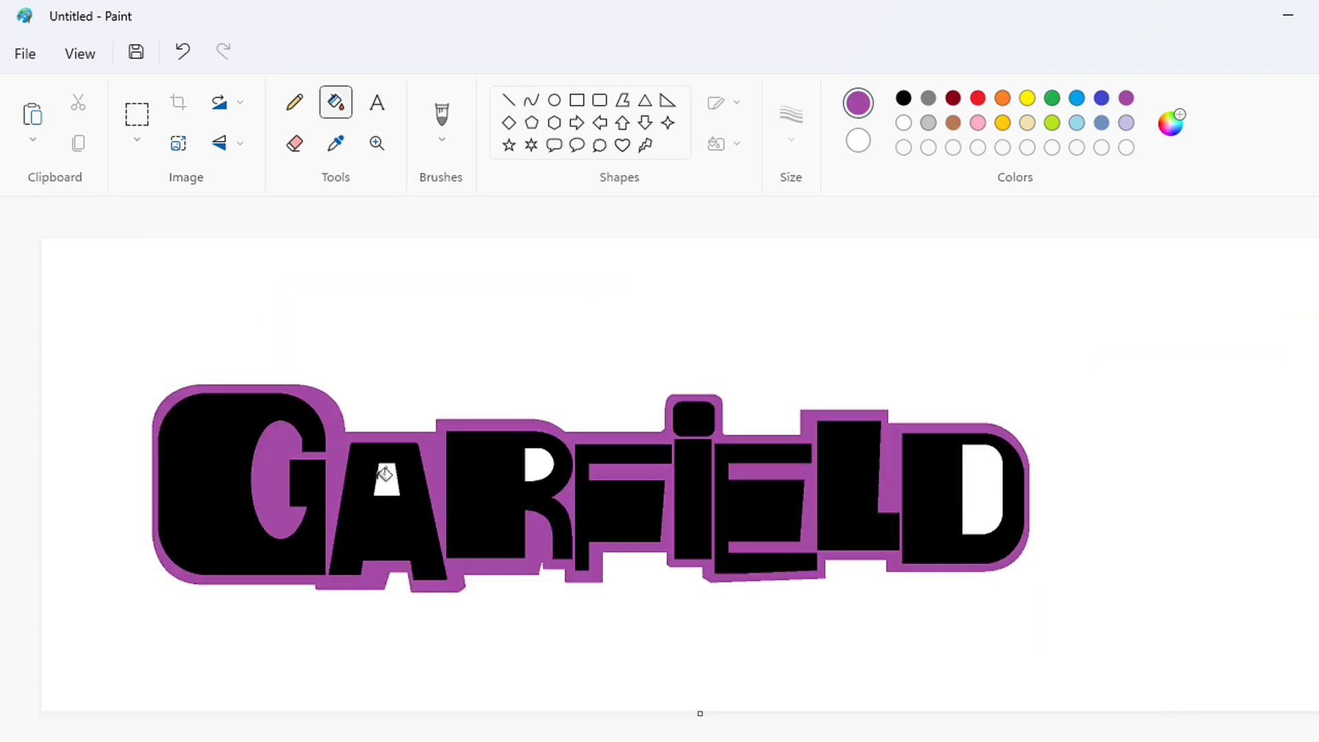
{"action": "left_click", "coordinate": [385, 474]}
{"action": "left_click", "coordinate": [547, 462]}
{"action": "left_click", "coordinate": [982, 489]}
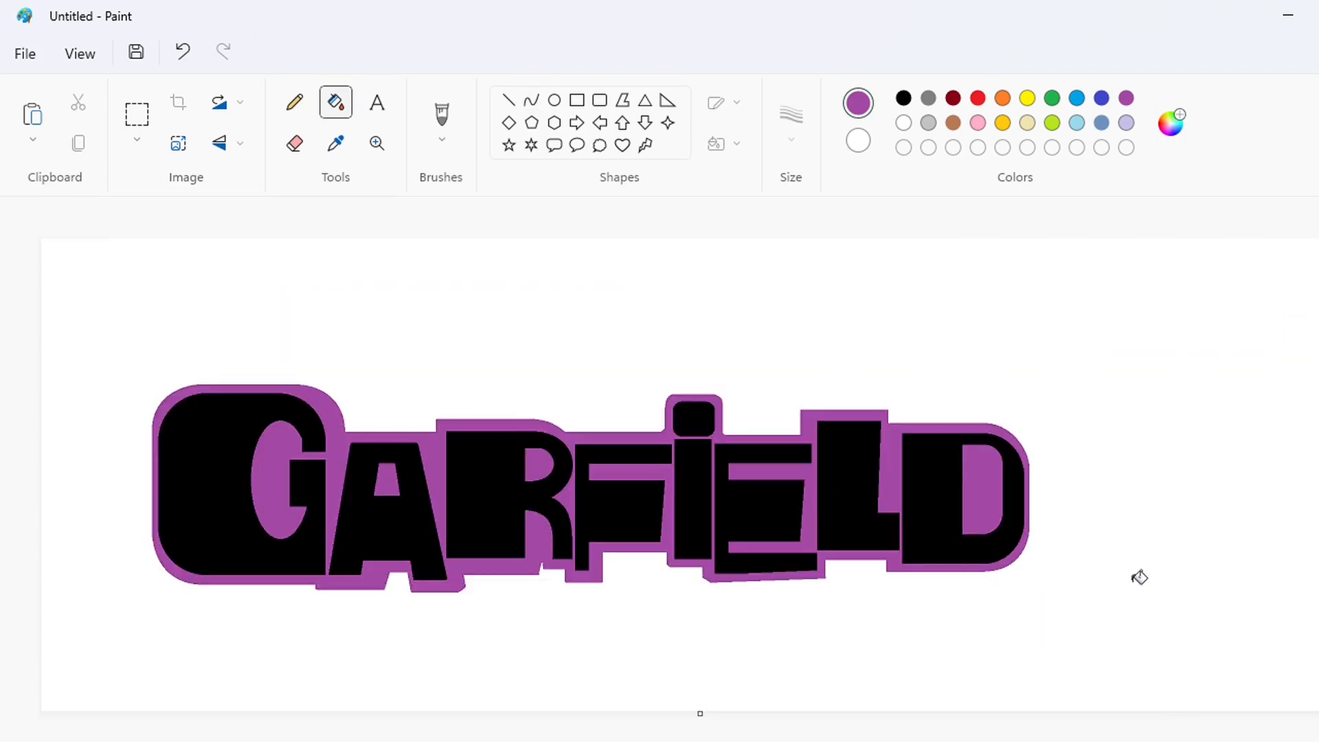
Step: Draw a thick black slanted stem above the G's upper corner, with a curved hook at its foot for the t
{"action": "left_click", "coordinate": [531, 99]}
{"action": "left_click", "coordinate": [903, 97]}
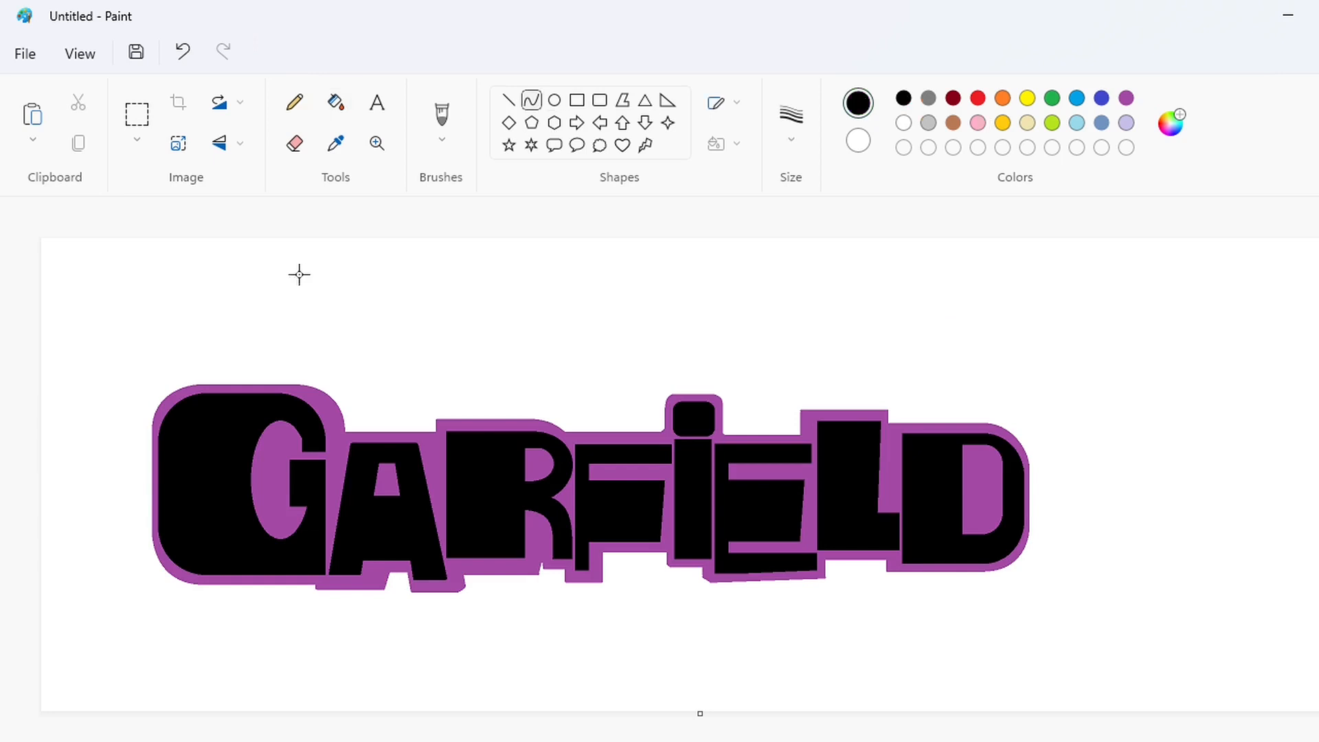
{"action": "left_click_drag", "start_coordinate": [346, 335], "coordinate": [339, 379]}
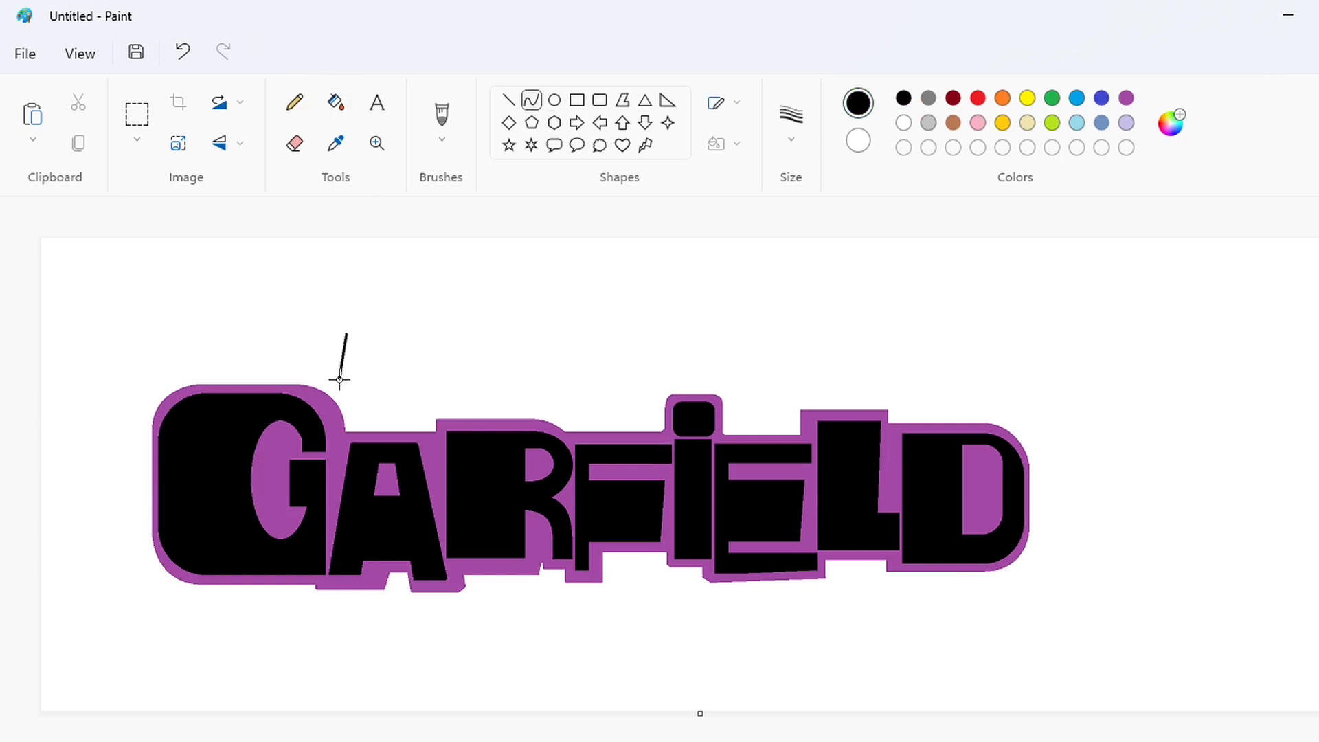
{"action": "left_click", "coordinate": [791, 131]}
{"action": "left_click", "coordinate": [815, 309]}
{"action": "key", "text": "ctrl+z"}
{"action": "mouse_move", "coordinate": [335, 375]}
{"action": "left_mouse_down"}
{"action": "mouse_move", "coordinate": [353, 317]}
{"action": "mouse_move", "coordinate": [345, 329]}
{"action": "left_mouse_up"}
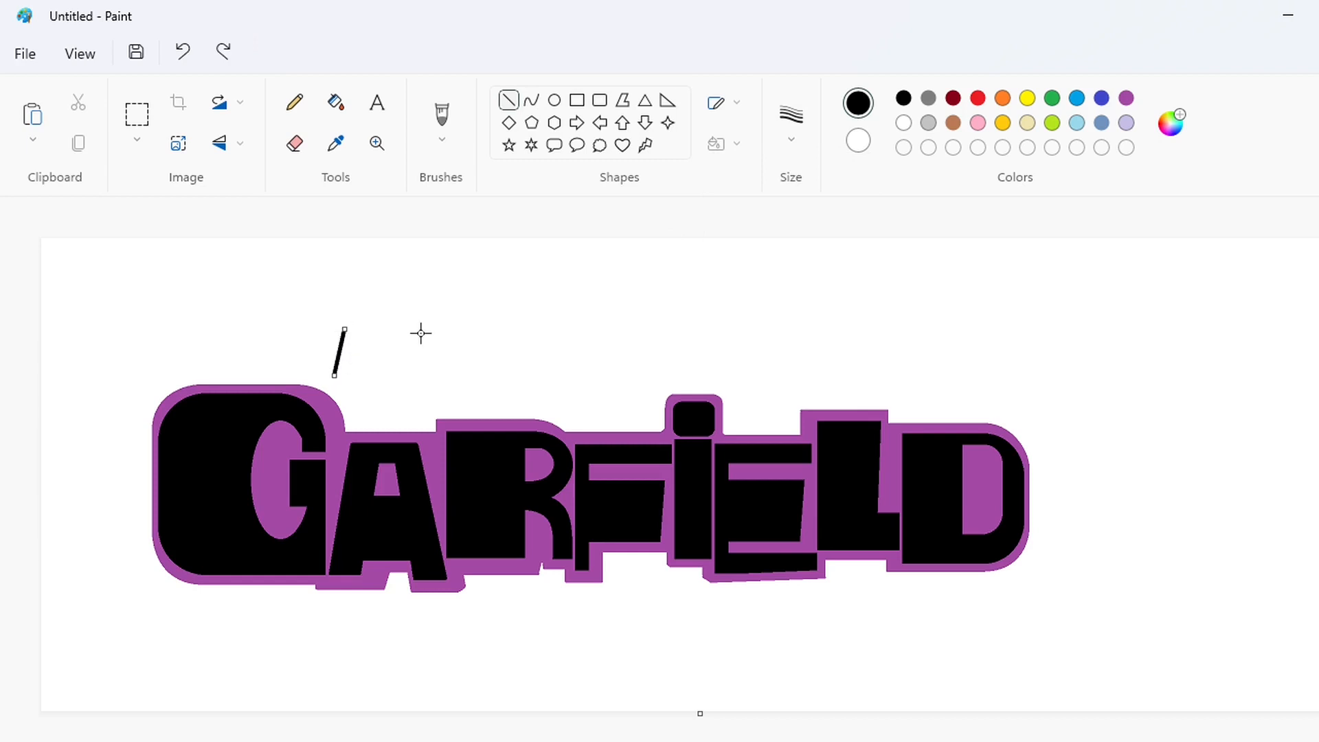
{"action": "scroll", "coordinate": [421, 334], "scroll_direction": "up", "scroll_amount": 3}
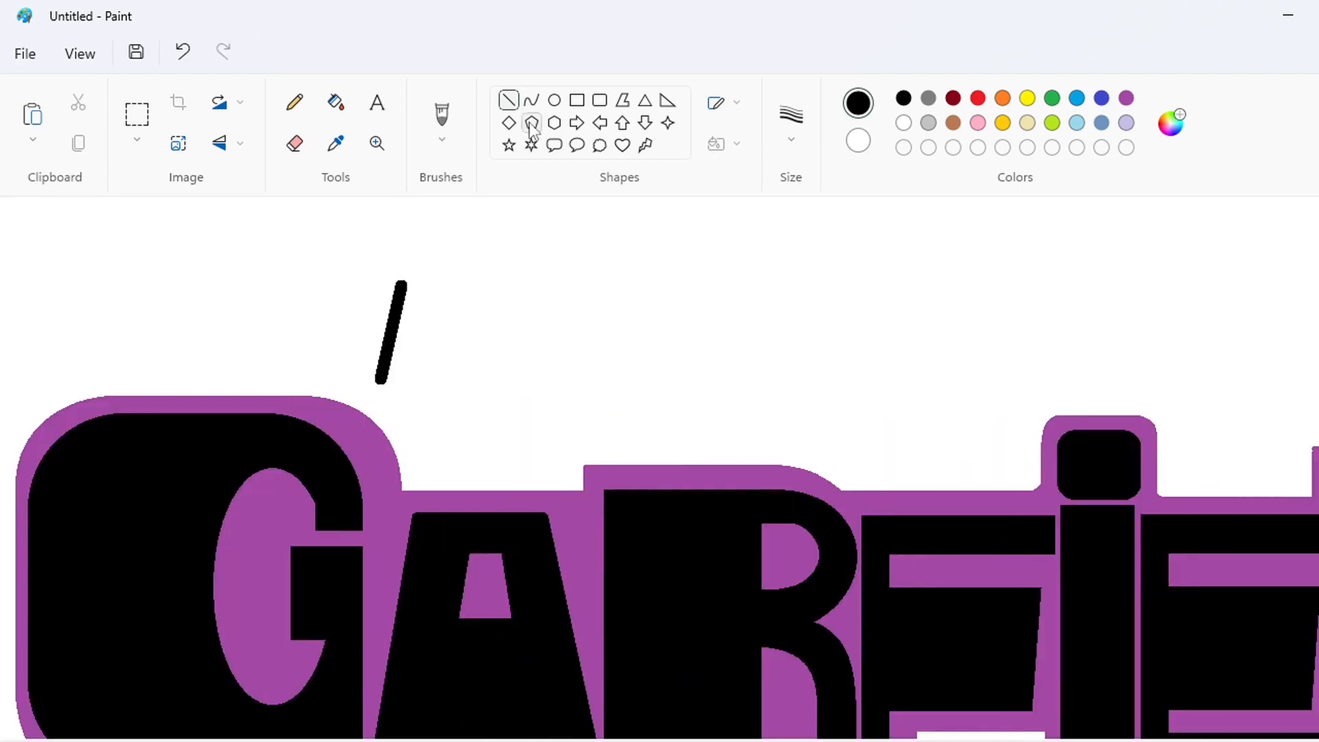
{"action": "left_click_drag", "start_coordinate": [382, 380], "coordinate": [419, 385]}
{"action": "left_click", "coordinate": [623, 395]}
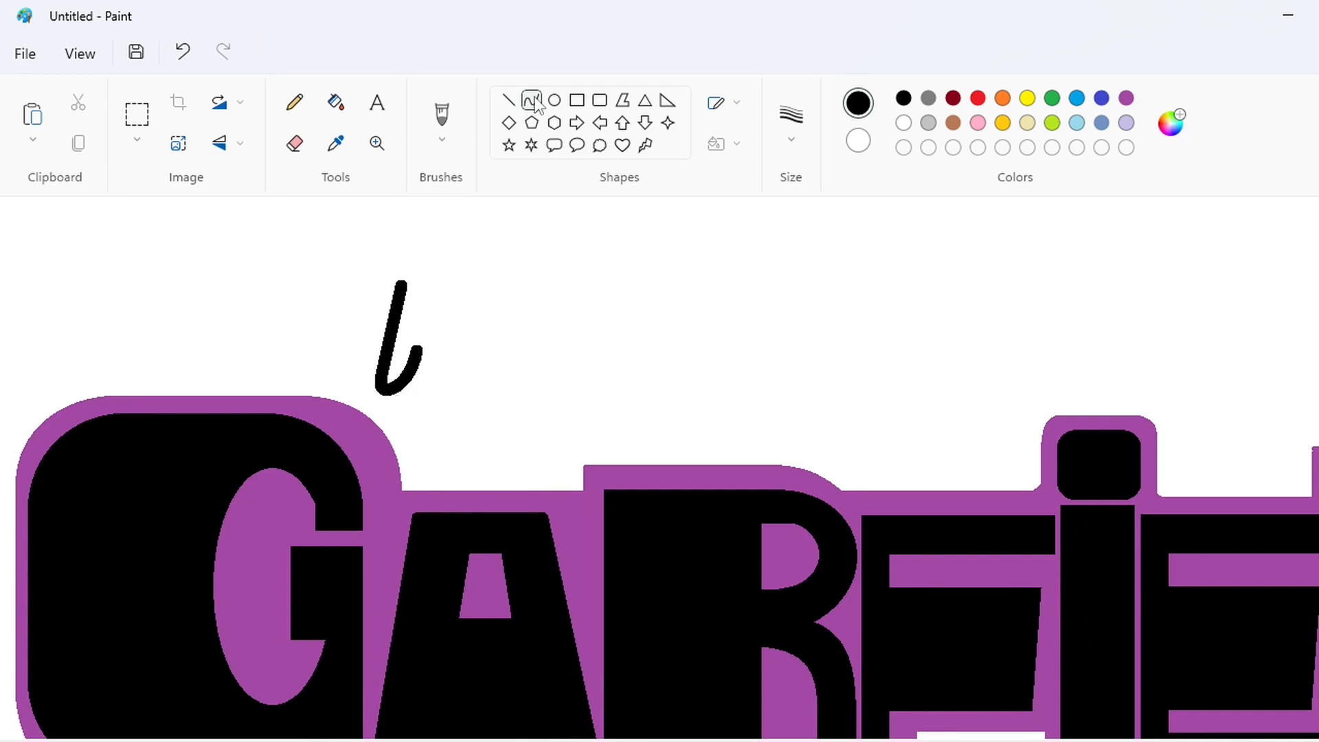
Step: Add a black crossbar to the t and trim the stroke ends with white lines
{"action": "left_click", "coordinate": [508, 100]}
{"action": "mouse_move", "coordinate": [369, 311]}
{"action": "left_mouse_down"}
{"action": "mouse_move", "coordinate": [432, 310]}
{"action": "mouse_move", "coordinate": [419, 286]}
{"action": "mouse_move", "coordinate": [431, 286]}
{"action": "left_mouse_up"}
{"action": "left_click", "coordinate": [903, 122]}
{"action": "mouse_move", "coordinate": [432, 338]}
{"action": "left_mouse_down"}
{"action": "mouse_move", "coordinate": [443, 292]}
{"action": "mouse_move", "coordinate": [435, 360]}
{"action": "left_mouse_up"}
Step: Draw a black h beside the t, with a slanted stem and a curved arch nudged slightly away from the stem
{"action": "left_click", "coordinate": [904, 97]}
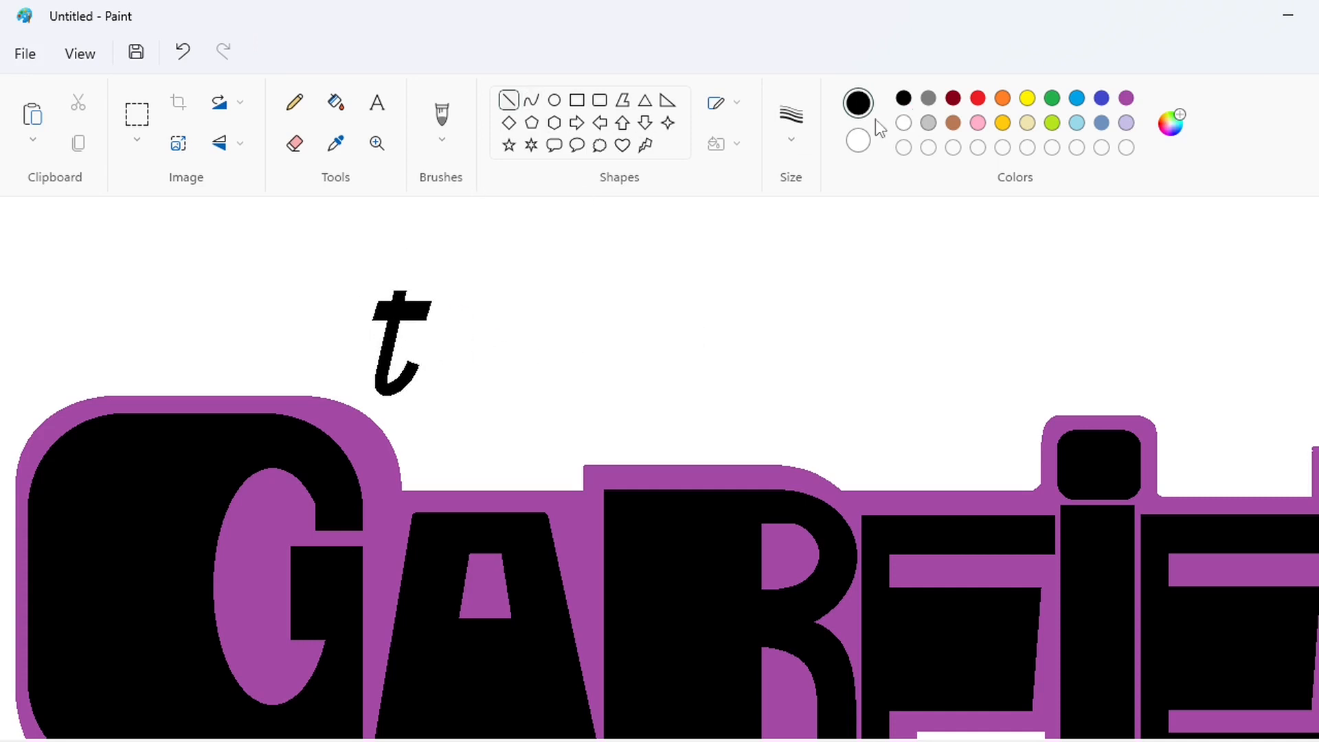
{"action": "left_click_drag", "start_coordinate": [420, 408], "coordinate": [450, 295]}
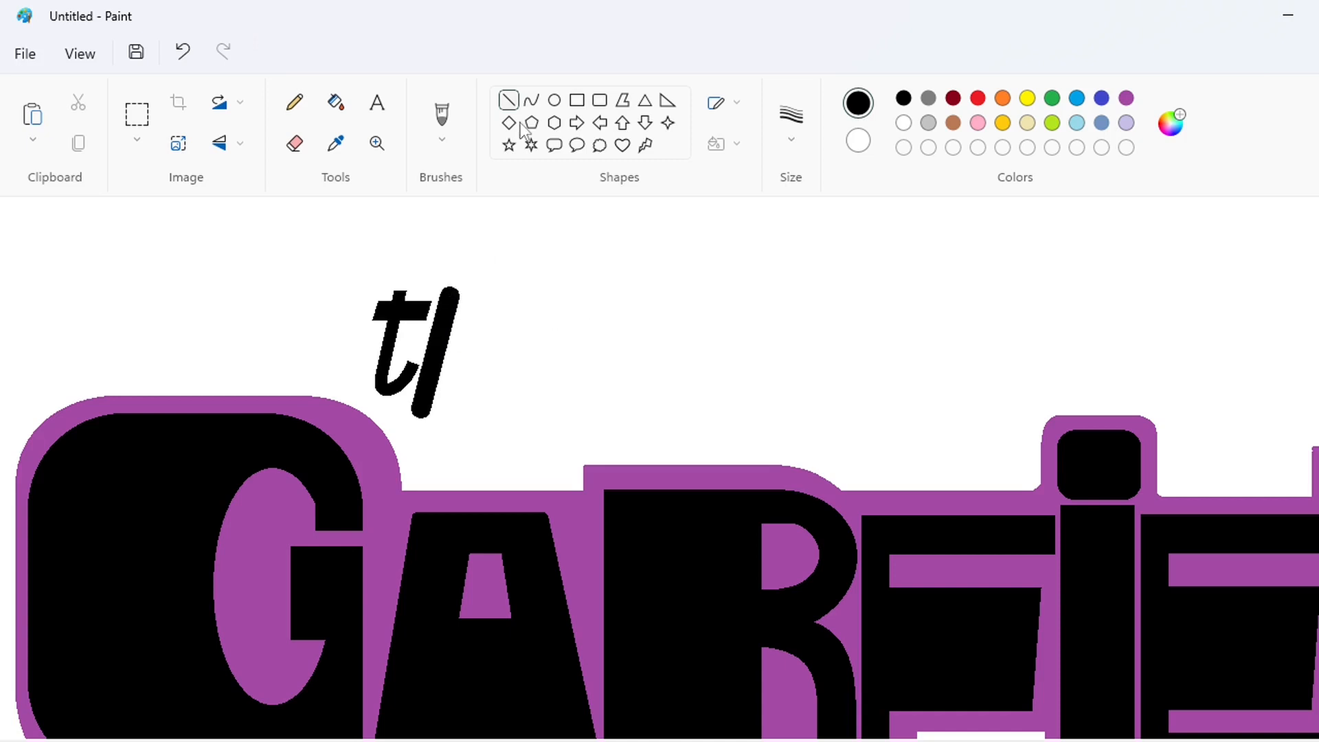
{"action": "left_click", "coordinate": [531, 99]}
{"action": "mouse_move", "coordinate": [436, 343]}
{"action": "left_mouse_down"}
{"action": "mouse_move", "coordinate": [459, 380]}
{"action": "mouse_move", "coordinate": [456, 427]}
{"action": "left_mouse_up"}
{"action": "left_click_drag", "start_coordinate": [473, 371], "coordinate": [481, 341]}
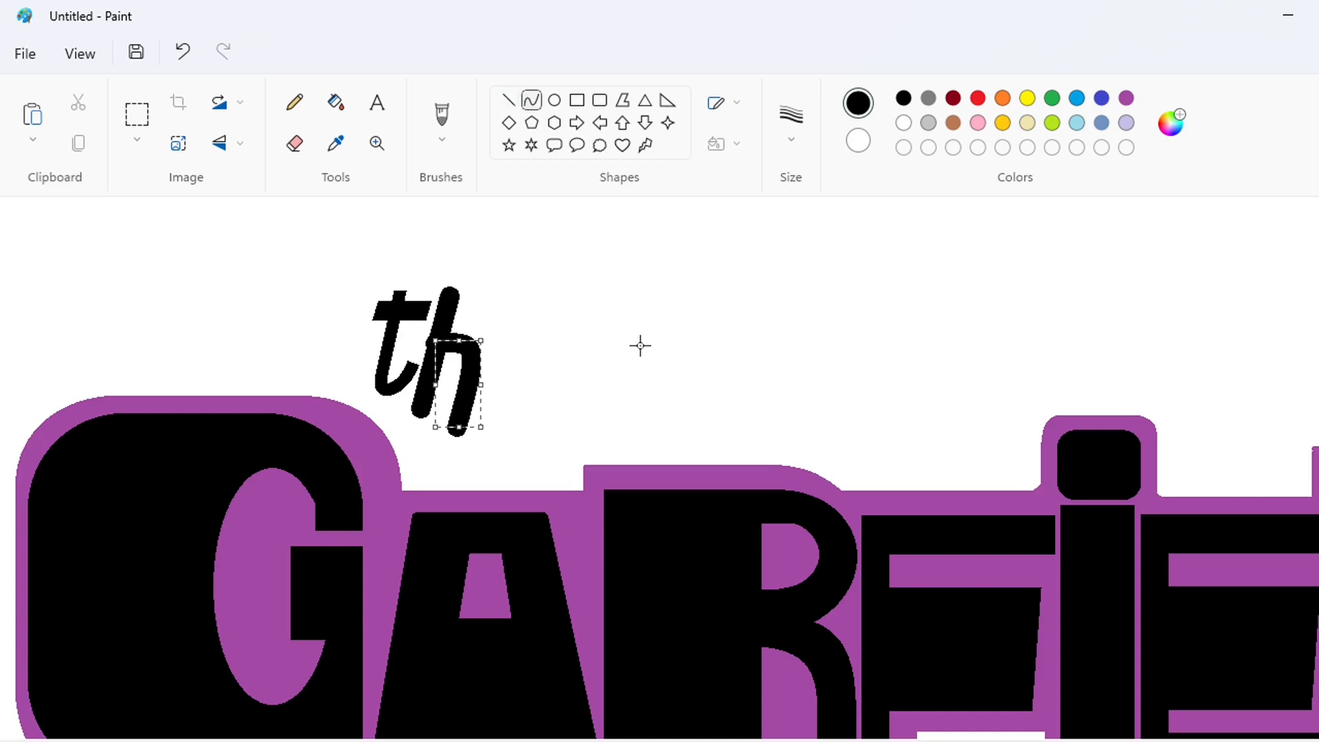
{"action": "key", "text": "Right"}
{"action": "key", "text": "Right"}
{"action": "key", "text": "Right"}
{"action": "key", "text": "Right"}
{"action": "key", "text": "Left"}
{"action": "left_click", "coordinate": [641, 346]}
Step: Square off the top of the small h's stem and both its feet with thick white lines
{"action": "left_click", "coordinate": [508, 100]}
{"action": "left_click", "coordinate": [904, 123]}
{"action": "left_click_drag", "start_coordinate": [439, 289], "coordinate": [465, 290]}
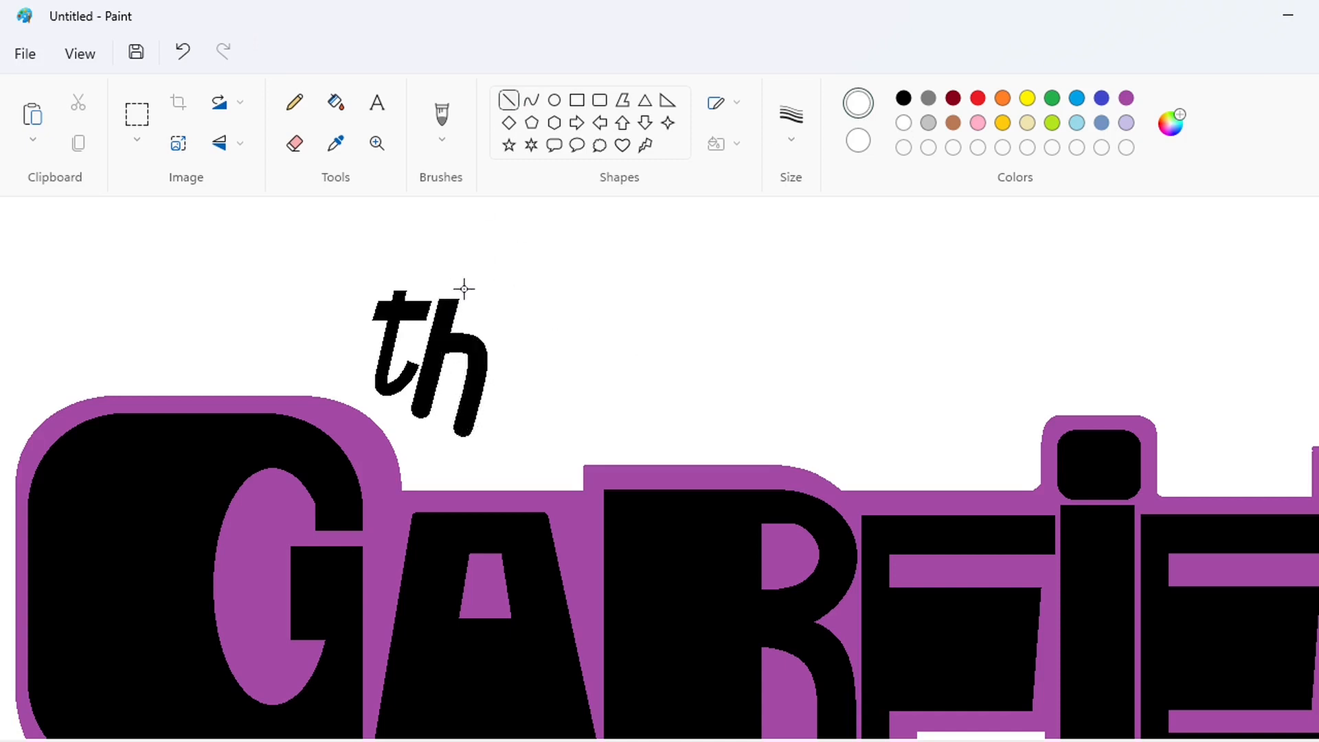
{"action": "left_click_drag", "start_coordinate": [406, 421], "coordinate": [496, 419]}
{"action": "key", "text": "Down"}
{"action": "key", "text": "Down"}
{"action": "key", "text": "Down"}
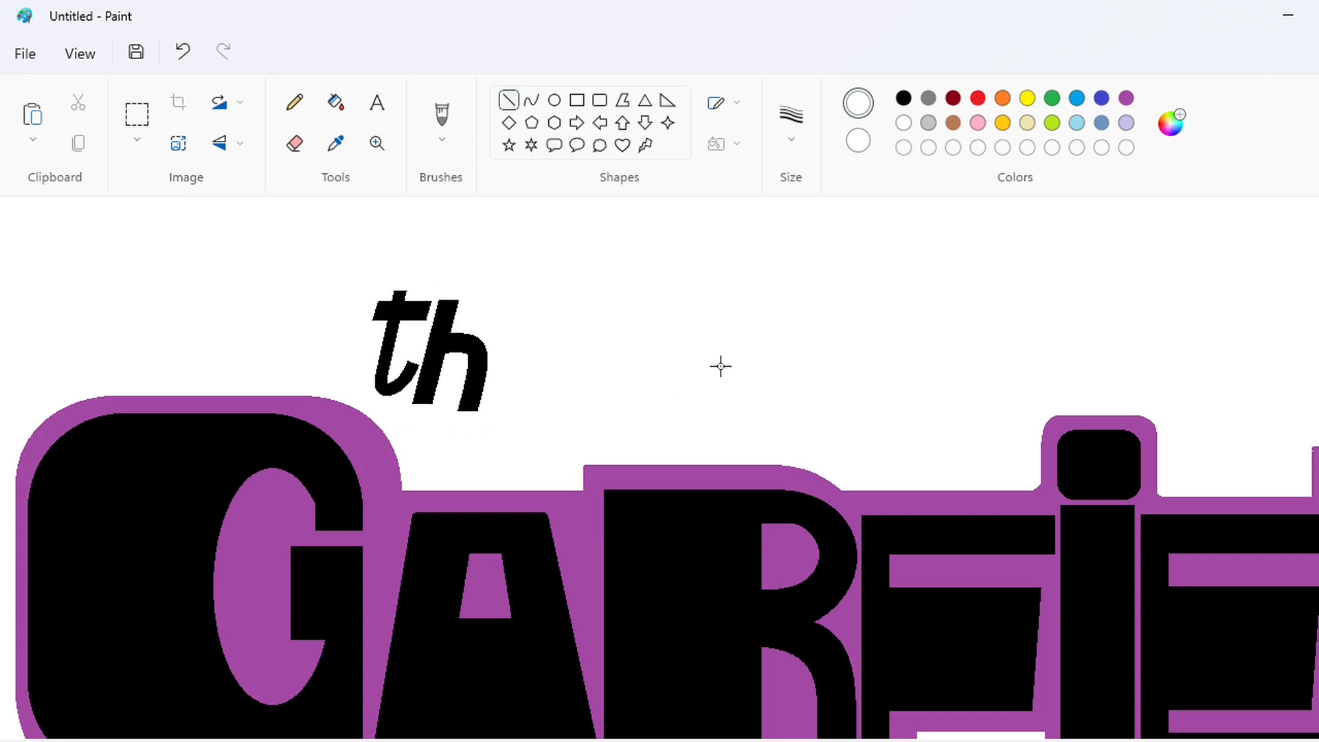
Step: Draw a thick black oval ring beside the h as the bowl of the e
{"action": "left_click", "coordinate": [554, 100]}
{"action": "left_click", "coordinate": [903, 98]}
{"action": "mouse_move", "coordinate": [504, 338]}
{"action": "left_mouse_down"}
{"action": "mouse_move", "coordinate": [557, 397]}
{"action": "mouse_move", "coordinate": [527, 348]}
{"action": "left_mouse_up"}
{"action": "key", "text": "ctrl+plus"}
{"action": "key", "text": "ctrl+plus"}
{"action": "key", "text": "ctrl+plus"}
{"action": "key", "text": "ctrl+plus"}
{"action": "key", "text": "ctrl+plus"}
{"action": "key", "text": "ctrl+plus"}
{"action": "key", "text": "ctrl+plus"}
{"action": "key", "text": "ctrl+plus"}
{"action": "key", "text": "ctrl+plus"}
{"action": "left_click", "coordinate": [625, 340]}
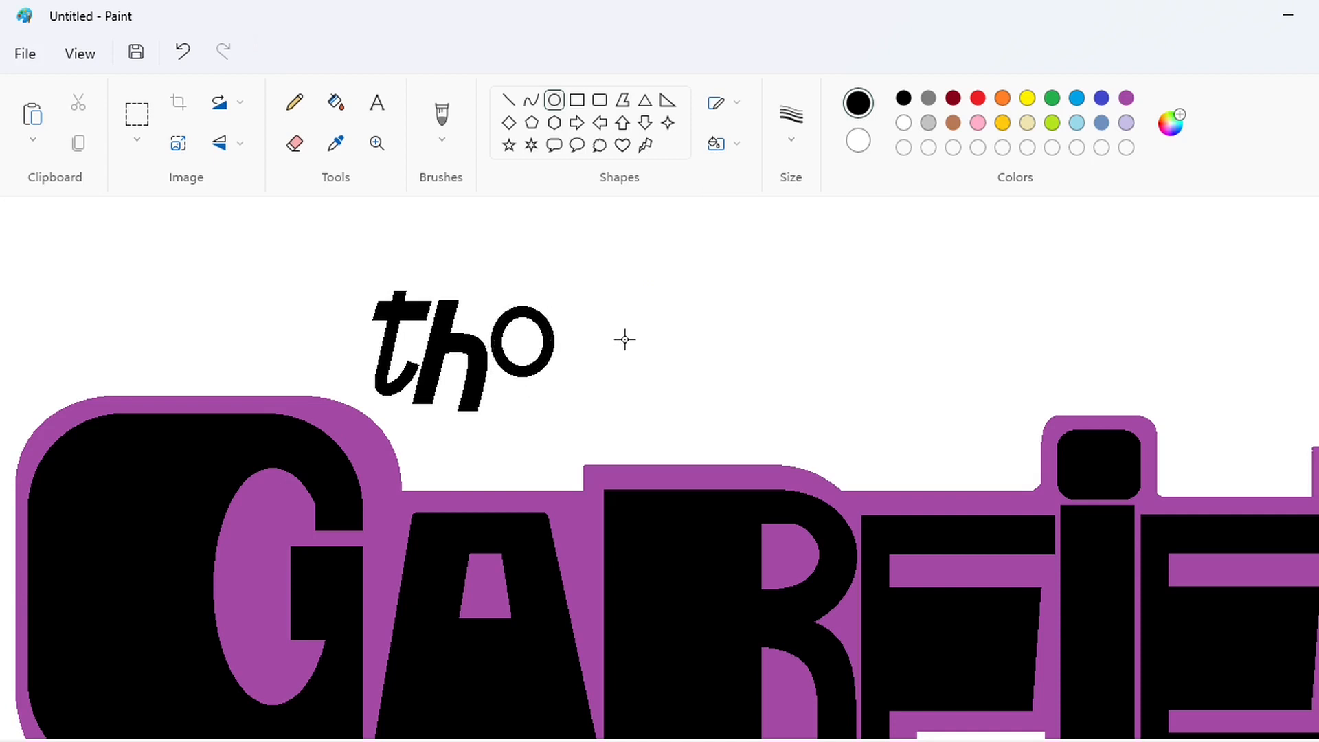
Step: Turn the ring into an e with a black crossbar, a white gap below it and a black touch-up fill
{"action": "left_click", "coordinate": [509, 100]}
{"action": "left_click_drag", "start_coordinate": [493, 341], "coordinate": [577, 351]}
{"action": "left_click", "coordinate": [903, 123]}
{"action": "left_click", "coordinate": [822, 315]}
{"action": "left_click", "coordinate": [903, 98]}
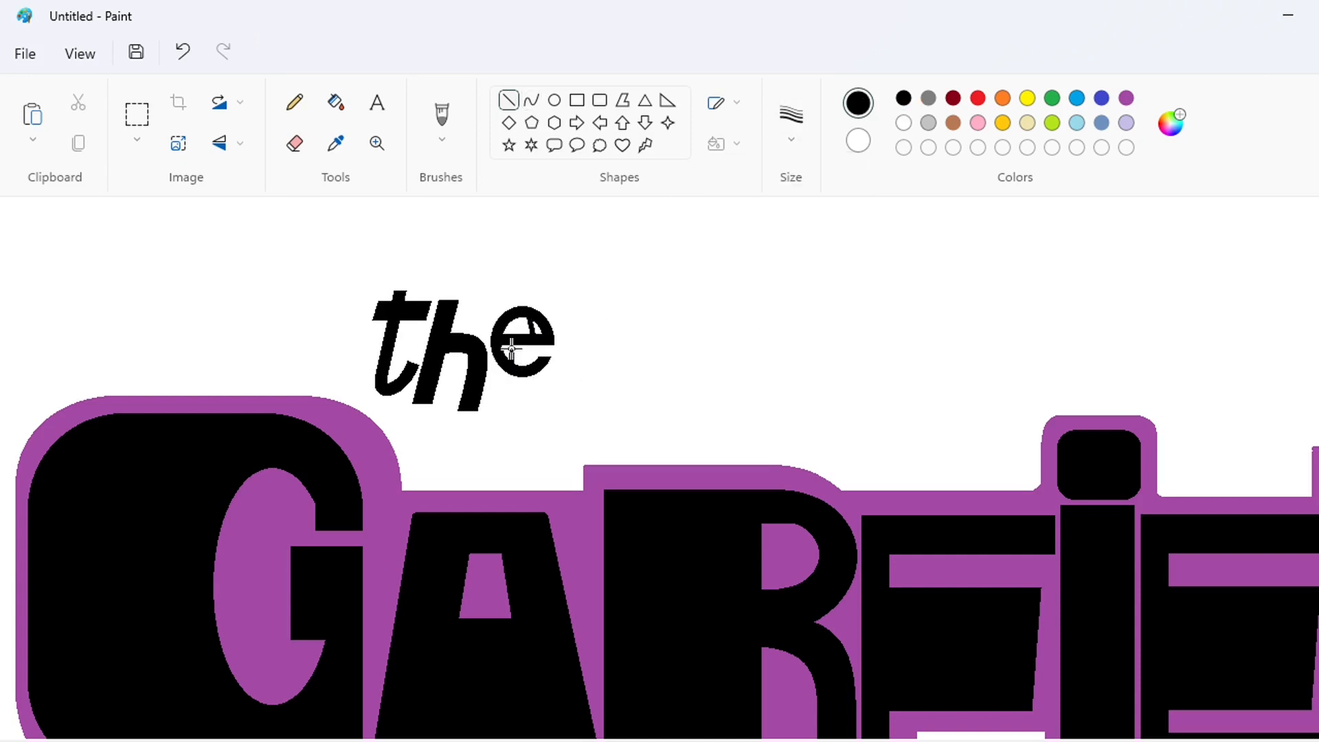
{"action": "left_click", "coordinate": [336, 103]}
{"action": "left_click", "coordinate": [509, 348]}
Step: Draw a very thick slanted black stem below the E of GARFiELD for the h of show
{"action": "scroll", "coordinate": [1205, 686], "scroll_direction": "down", "scroll_amount": 2}
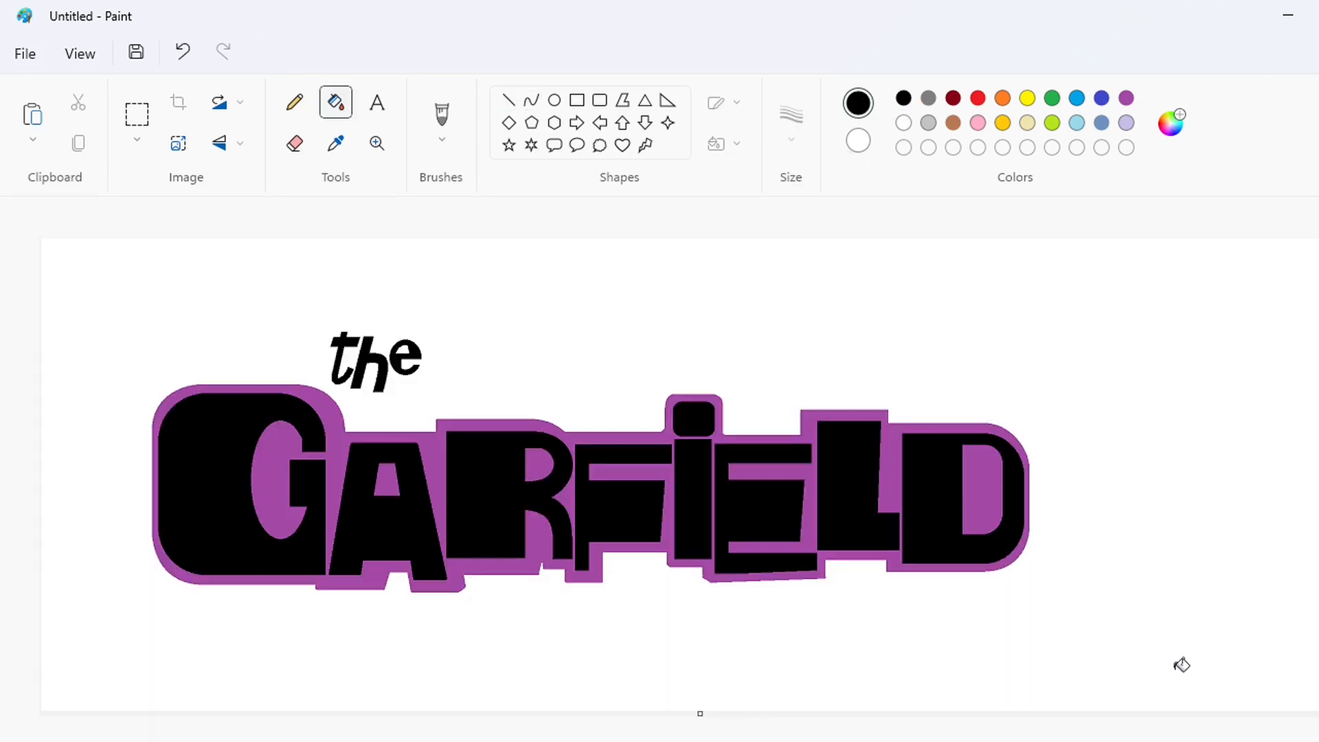
{"action": "left_click", "coordinate": [509, 101]}
{"action": "left_click_drag", "start_coordinate": [789, 598], "coordinate": [775, 695]}
{"action": "key", "text": "ctrl+plus"}
{"action": "key", "text": "ctrl+plus"}
{"action": "key", "text": "ctrl+plus"}
{"action": "key", "text": "ctrl+plus"}
{"action": "key", "text": "ctrl+plus"}
{"action": "key", "text": "ctrl+plus"}
{"action": "key", "text": "ctrl+plus"}
{"action": "key", "text": "ctrl+plus"}
{"action": "key", "text": "ctrl+plus"}
{"action": "key", "text": "ctrl+plus"}
{"action": "key", "text": "ctrl+plus"}
{"action": "key", "text": "ctrl+plus"}
{"action": "scroll", "coordinate": [800, 644], "scroll_direction": "up", "scroll_amount": 1}
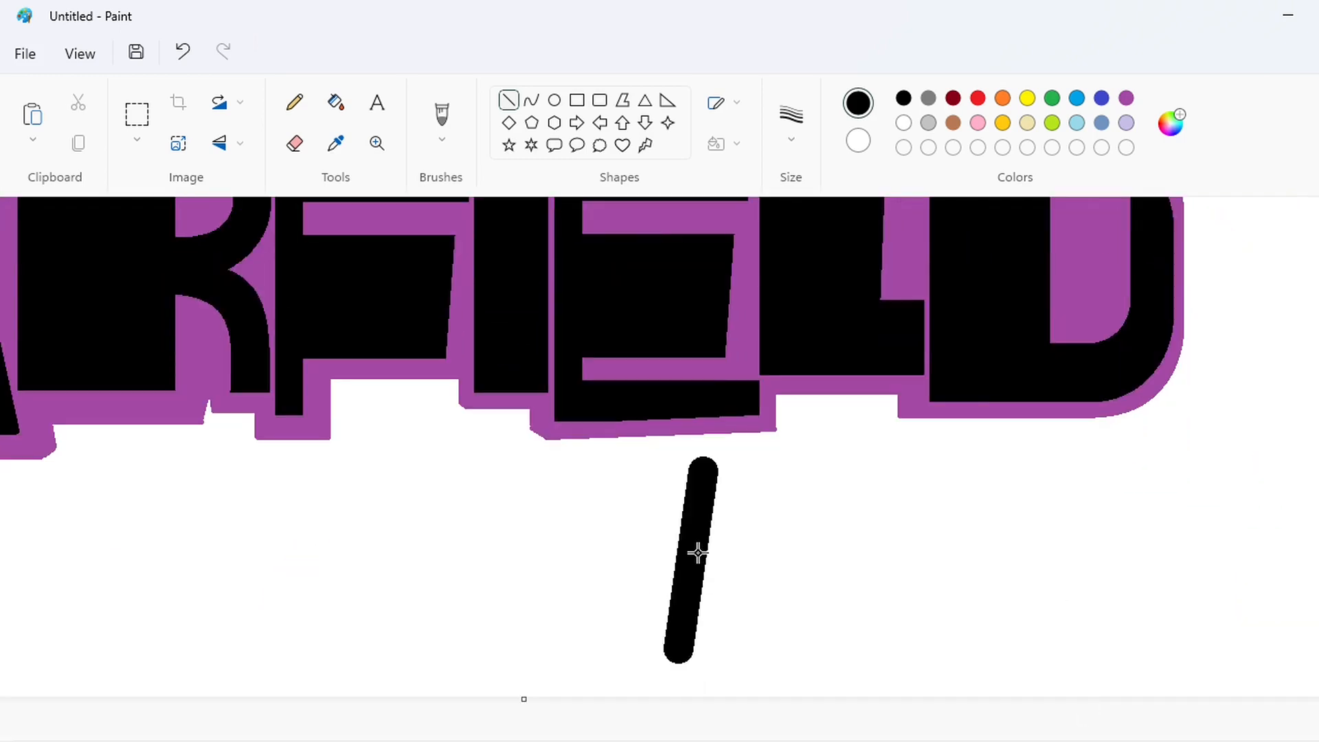
Step: Add a thick curved black arch to the stem to form the lower h
{"action": "left_click_drag", "start_coordinate": [700, 554], "coordinate": [733, 650]}
{"action": "mouse_move", "coordinate": [715, 596]}
{"action": "left_mouse_down"}
{"action": "mouse_move", "coordinate": [731, 559]}
{"action": "mouse_move", "coordinate": [728, 646]}
{"action": "left_mouse_up"}
{"action": "key", "text": "ctrl+z"}
{"action": "left_click", "coordinate": [531, 101]}
{"action": "mouse_move", "coordinate": [718, 577]}
{"action": "left_mouse_down"}
{"action": "mouse_move", "coordinate": [728, 548]}
{"action": "mouse_move", "coordinate": [751, 548]}
{"action": "left_mouse_up"}
{"action": "left_click", "coordinate": [751, 548]}
{"action": "left_click", "coordinate": [939, 551]}
Step: Square off the top and both feet of the lower h with thick white lines
{"action": "left_click", "coordinate": [903, 122]}
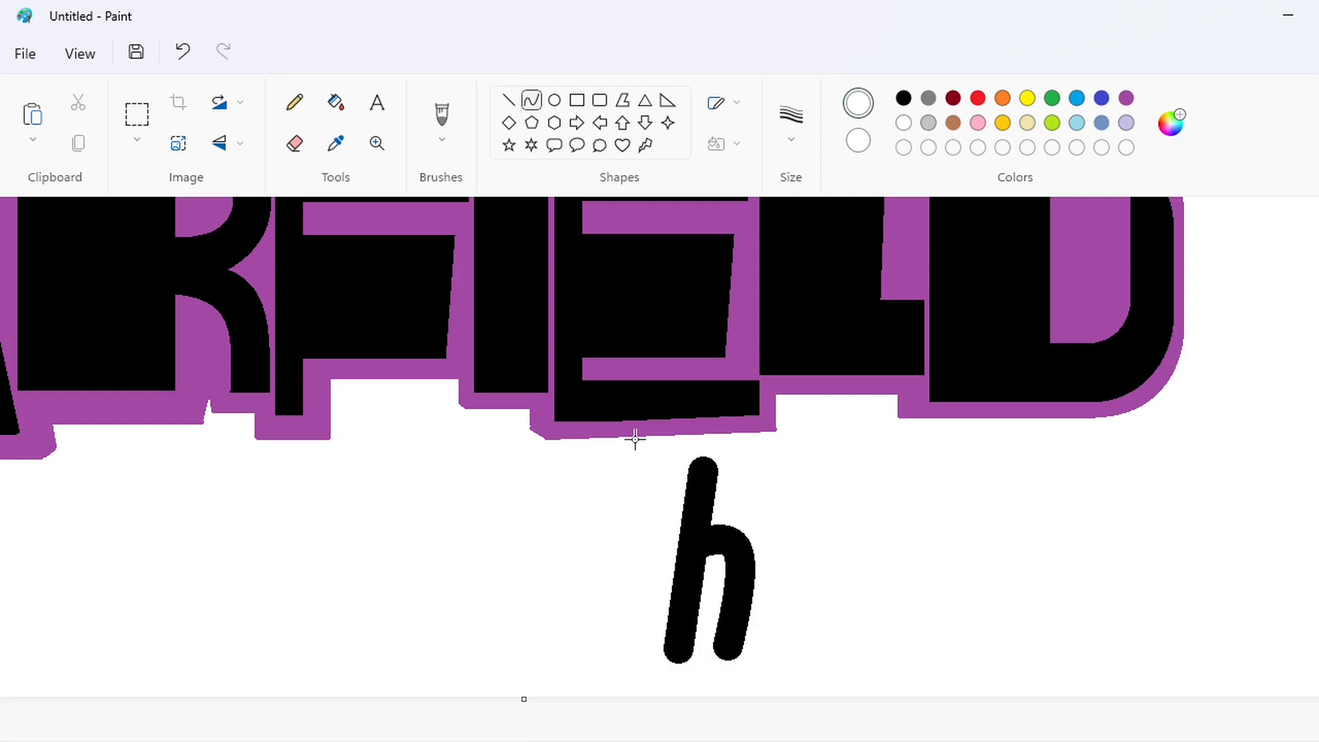
{"action": "left_click_drag", "start_coordinate": [663, 470], "coordinate": [835, 471]}
{"action": "left_click_drag", "start_coordinate": [775, 542], "coordinate": [810, 556]}
{"action": "key", "text": "ctrl+z"}
{"action": "left_click", "coordinate": [509, 101]}
{"action": "left_click_drag", "start_coordinate": [644, 477], "coordinate": [755, 473]}
{"action": "key", "text": "Up"}
{"action": "key", "text": "Up"}
{"action": "key", "text": "Up"}
{"action": "key", "text": "Up"}
{"action": "key", "text": "Up"}
{"action": "key", "text": "Up"}
{"action": "key", "text": "Up"}
{"action": "key", "text": "Up"}
{"action": "key", "text": "Up"}
{"action": "key", "text": "Up"}
{"action": "key", "text": "Up"}
{"action": "key", "text": "Up"}
{"action": "mouse_move", "coordinate": [641, 658]}
{"action": "left_mouse_down"}
{"action": "mouse_move", "coordinate": [818, 658]}
{"action": "mouse_move", "coordinate": [772, 663]}
{"action": "left_mouse_up"}
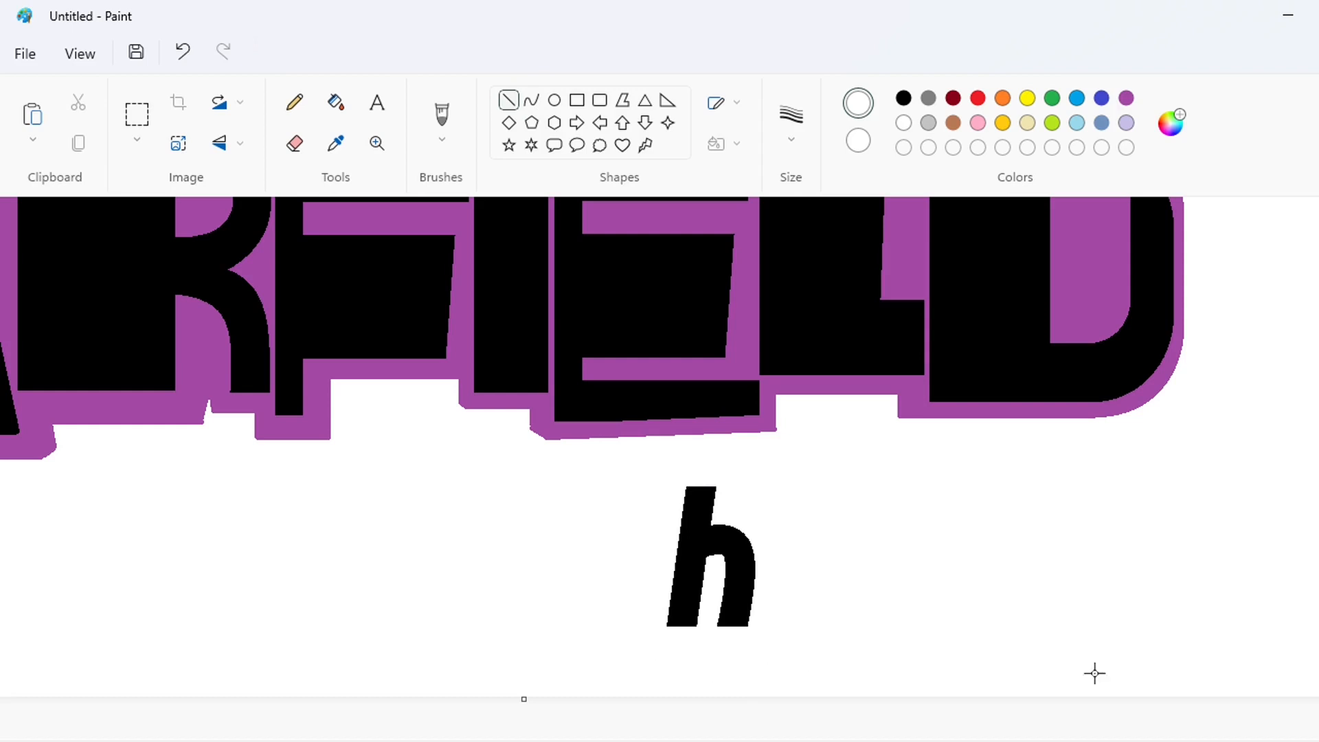
Step: Draw a black s before the lower h with curved strokes, ending in a long tail sweeping out along the baseline
{"action": "scroll", "coordinate": [1094, 674], "scroll_direction": "down", "scroll_amount": 1}
{"action": "scroll", "coordinate": [585, 715], "scroll_direction": "up", "scroll_amount": 1}
{"action": "left_click_drag", "start_coordinate": [585, 739], "coordinate": [1092, 739]}
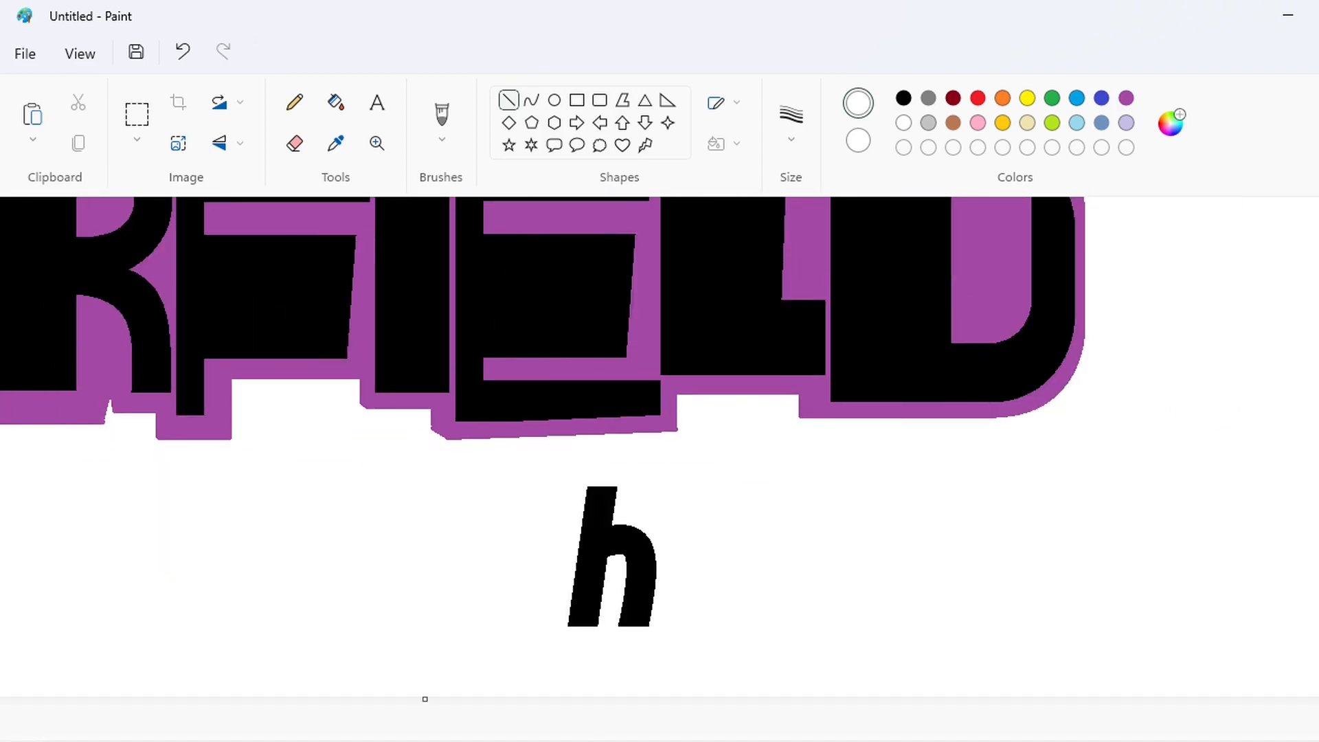
{"action": "left_click", "coordinate": [531, 100]}
{"action": "left_click", "coordinate": [903, 98]}
{"action": "left_click_drag", "start_coordinate": [570, 535], "coordinate": [515, 549]}
{"action": "left_click_drag", "start_coordinate": [547, 540], "coordinate": [552, 514]}
{"action": "mouse_move", "coordinate": [528, 523]}
{"action": "left_mouse_down"}
{"action": "mouse_move", "coordinate": [510, 511]}
{"action": "mouse_move", "coordinate": [549, 601]}
{"action": "left_mouse_up"}
{"action": "key", "text": "ctrl+plus"}
{"action": "key", "text": "ctrl+plus"}
{"action": "key", "text": "ctrl+plus"}
{"action": "key", "text": "ctrl+plus"}
{"action": "key", "text": "ctrl+plus"}
{"action": "key", "text": "ctrl+plus"}
{"action": "left_click", "coordinate": [473, 520]}
{"action": "mouse_move", "coordinate": [530, 574]}
{"action": "left_mouse_down"}
{"action": "mouse_move", "coordinate": [521, 567]}
{"action": "mouse_move", "coordinate": [558, 578]}
{"action": "mouse_move", "coordinate": [515, 610]}
{"action": "mouse_move", "coordinate": [432, 608]}
{"action": "left_mouse_up"}
{"action": "left_click_drag", "start_coordinate": [521, 606], "coordinate": [468, 626]}
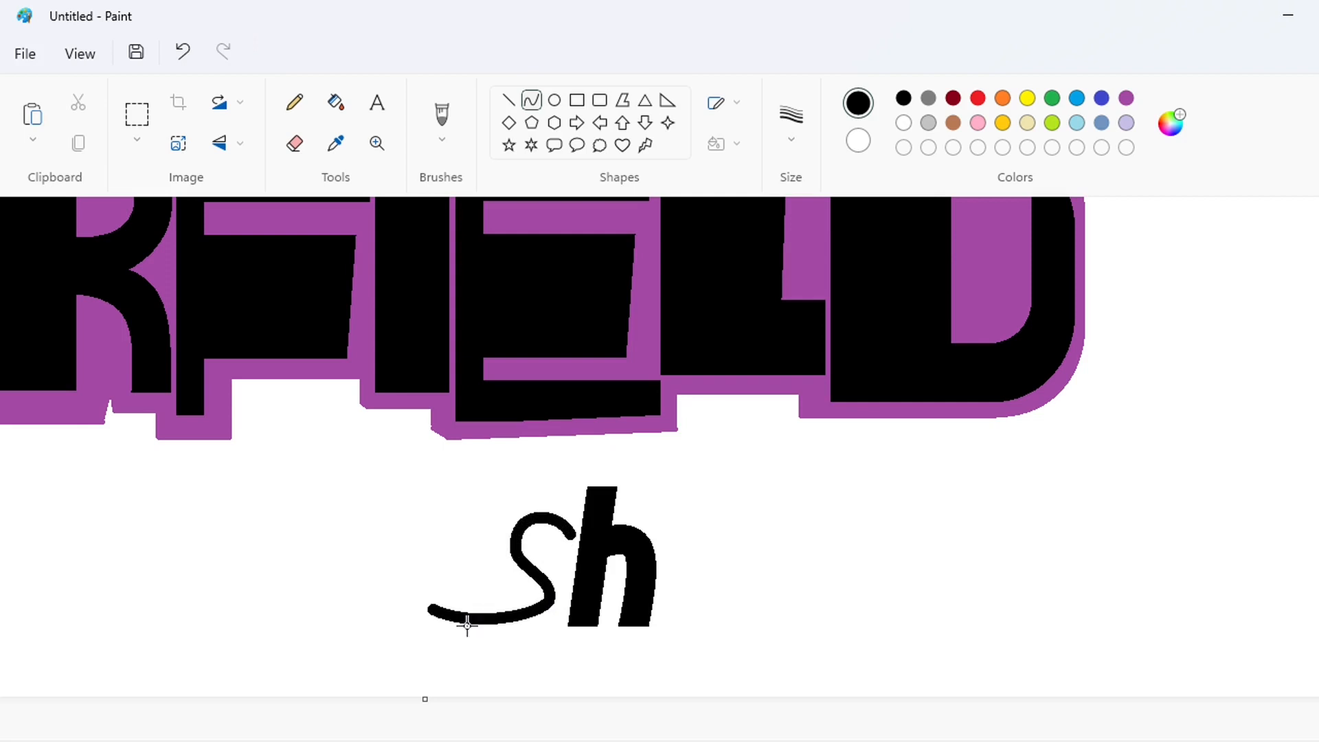
{"action": "left_click", "coordinate": [901, 606]}
Step: Thicken the lower bend of the s with an inner curve and fill the enclosed gap black
{"action": "mouse_move", "coordinate": [515, 533]}
{"action": "left_mouse_down"}
{"action": "mouse_move", "coordinate": [528, 610]}
{"action": "mouse_move", "coordinate": [498, 565]}
{"action": "mouse_move", "coordinate": [544, 592]}
{"action": "left_mouse_up"}
{"action": "left_click", "coordinate": [824, 585]}
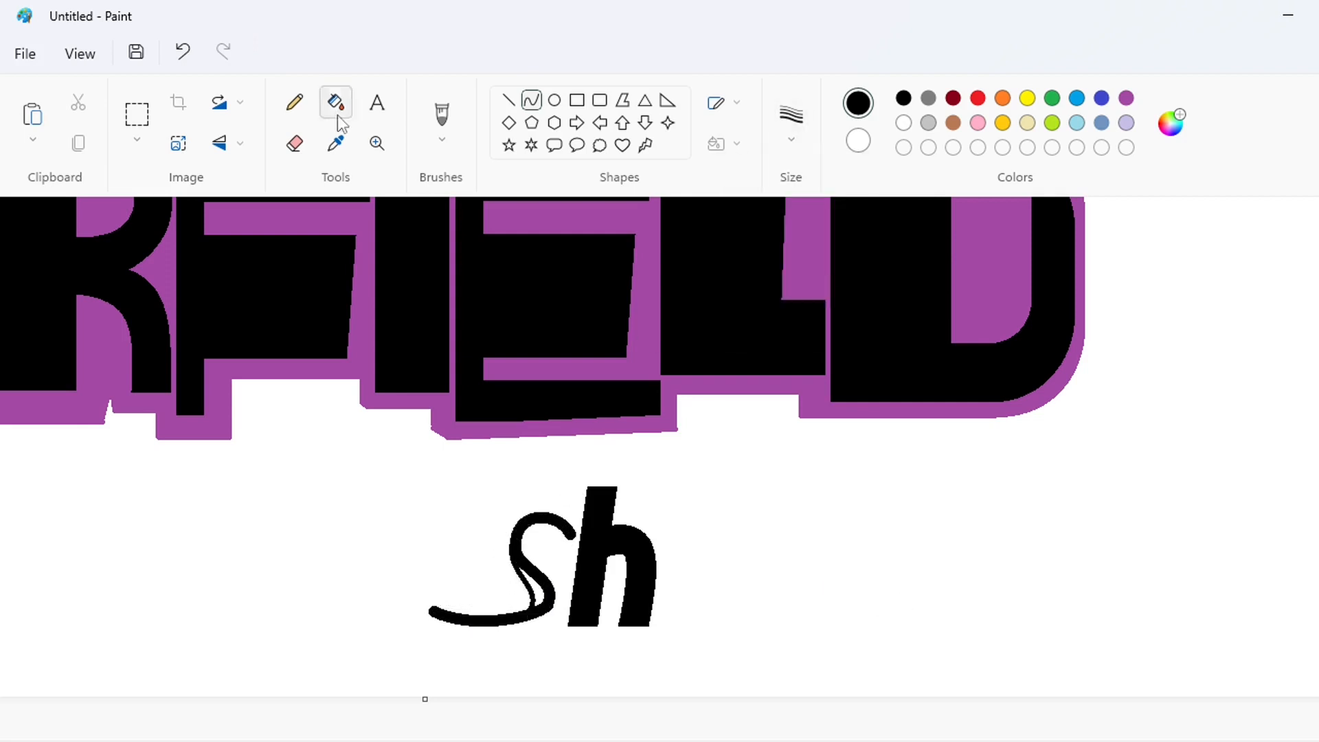
{"action": "left_click", "coordinate": [336, 107]}
{"action": "left_click", "coordinate": [537, 592]}
Step: Build a solid black pointed terminal at the upper end of the s
{"action": "left_click", "coordinate": [295, 103]}
{"action": "left_click", "coordinate": [532, 101]}
{"action": "mouse_move", "coordinate": [550, 523]}
{"action": "left_mouse_down"}
{"action": "mouse_move", "coordinate": [560, 560]}
{"action": "mouse_move", "coordinate": [560, 542]}
{"action": "left_mouse_up"}
{"action": "left_click", "coordinate": [741, 543]}
{"action": "left_click", "coordinate": [508, 100]}
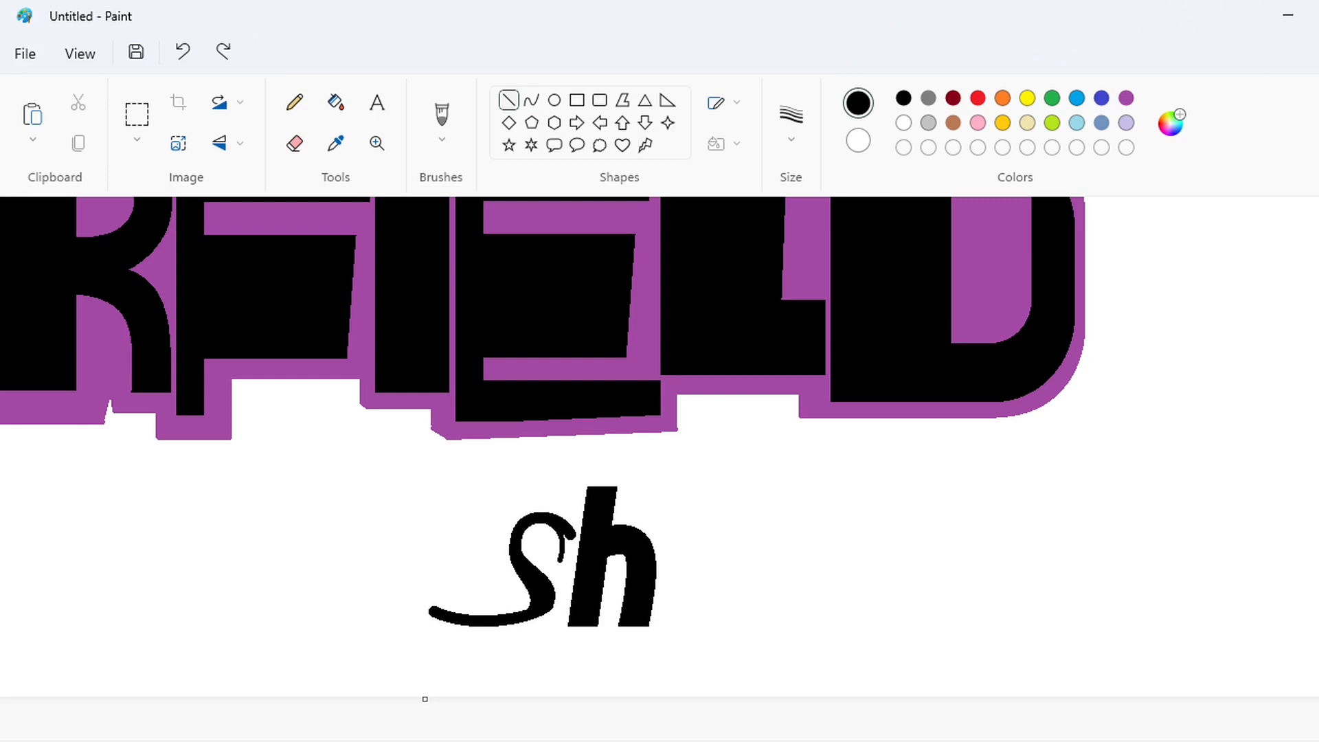
{"action": "scroll", "coordinate": [922, 480], "scroll_direction": "up", "scroll_amount": 1}
{"action": "left_click_drag", "start_coordinate": [913, 433], "coordinate": [899, 444]}
{"action": "left_click", "coordinate": [1182, 382]}
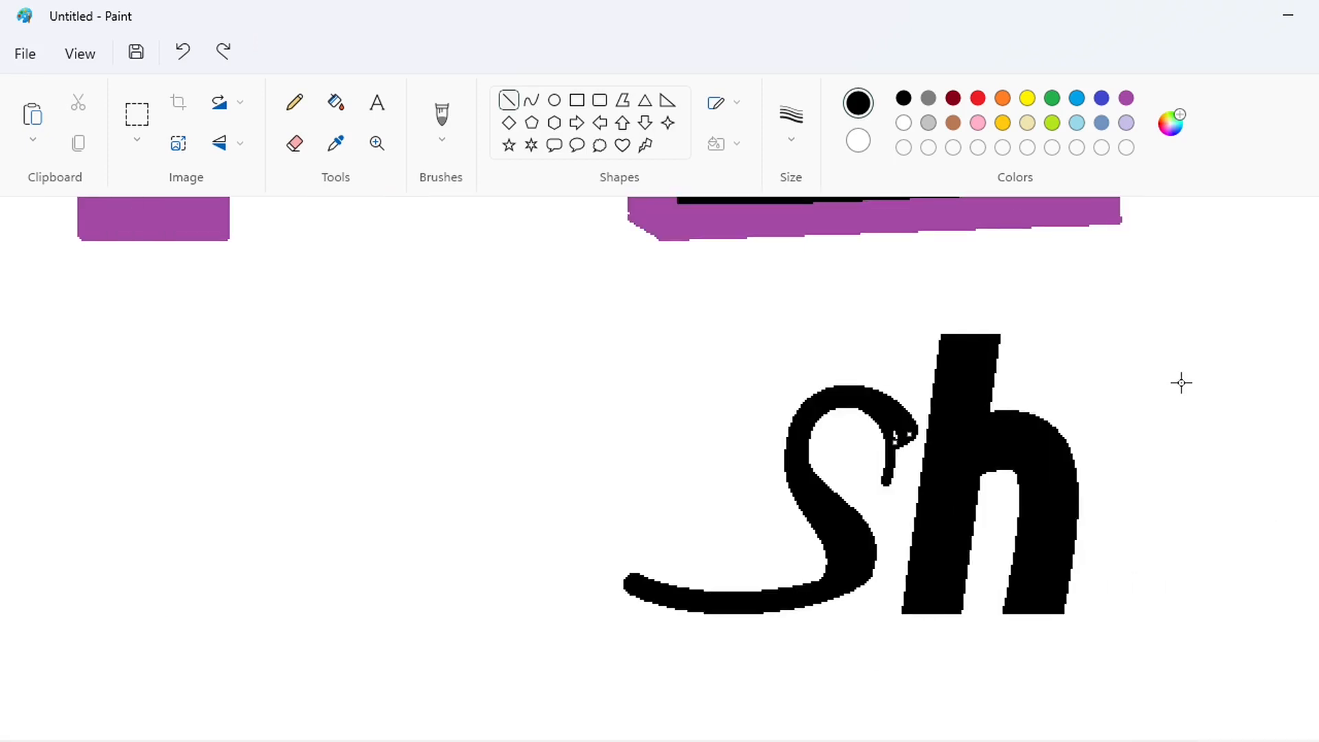
{"action": "left_click", "coordinate": [294, 102]}
{"action": "left_click", "coordinate": [896, 435]}
Step: Cut off the stray stroke hanging below the upper terminal of the s and fill the remnant white
{"action": "left_click", "coordinate": [790, 124]}
{"action": "left_click", "coordinate": [792, 285]}
{"action": "left_click", "coordinate": [904, 123]}
{"action": "left_click", "coordinate": [508, 100]}
{"action": "left_click_drag", "start_coordinate": [899, 450], "coordinate": [874, 458]}
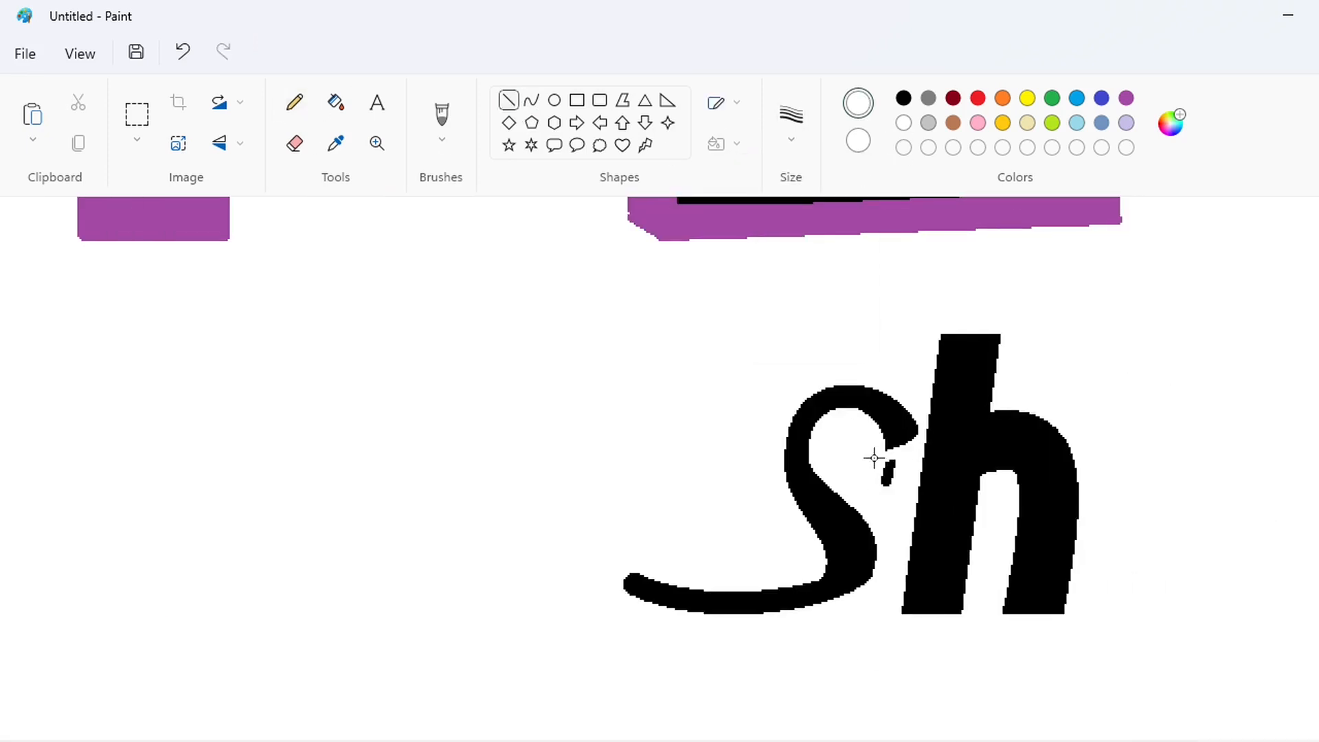
{"action": "left_click", "coordinate": [335, 102]}
{"action": "left_click", "coordinate": [889, 466]}
Step: Trim the rounded end of the s's tail to a slanted tip using white
{"action": "left_click", "coordinate": [508, 100]}
{"action": "left_click_drag", "start_coordinate": [658, 570], "coordinate": [590, 613]}
{"action": "left_click", "coordinate": [681, 726]}
{"action": "left_click", "coordinate": [336, 102]}
{"action": "left_click", "coordinate": [634, 581]}
Step: Draw an o beside the lower h from two nested ovals and fill the band between them black
{"action": "scroll", "coordinate": [1040, 681], "scroll_direction": "down", "scroll_amount": 1}
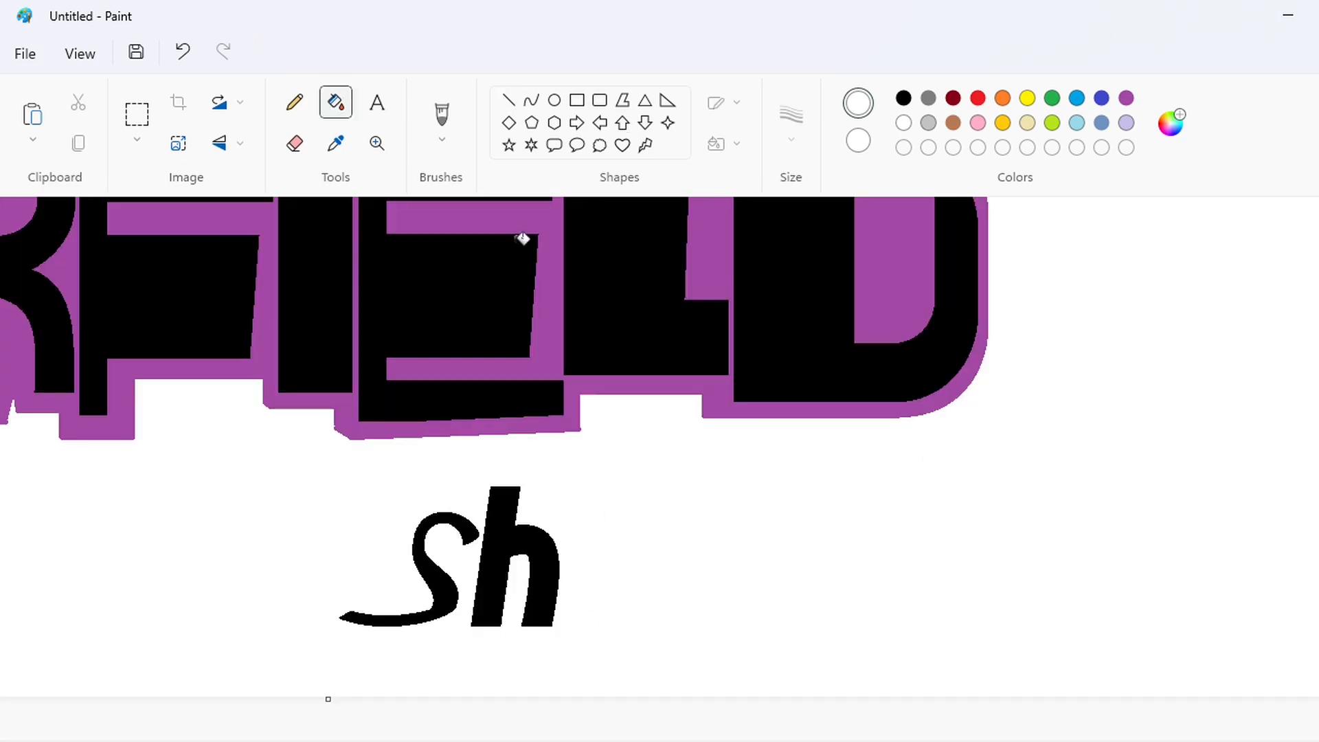
{"action": "left_click", "coordinate": [553, 99]}
{"action": "left_click", "coordinate": [904, 98]}
{"action": "mouse_move", "coordinate": [577, 531]}
{"action": "left_mouse_down"}
{"action": "mouse_move", "coordinate": [639, 604]}
{"action": "mouse_move", "coordinate": [600, 552]}
{"action": "left_mouse_up"}
{"action": "left_click_drag", "start_coordinate": [632, 550], "coordinate": [639, 550]}
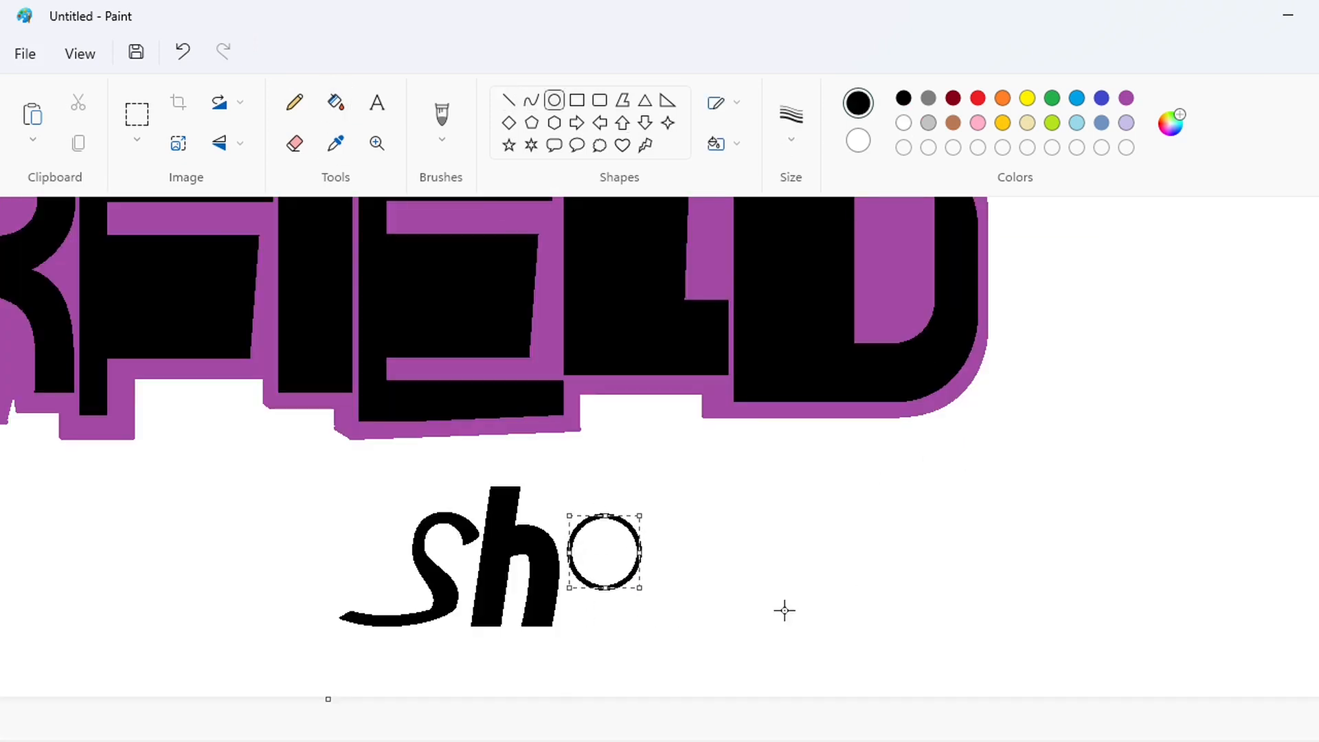
{"action": "left_click_drag", "start_coordinate": [581, 516], "coordinate": [617, 592]}
{"action": "left_click", "coordinate": [728, 597]}
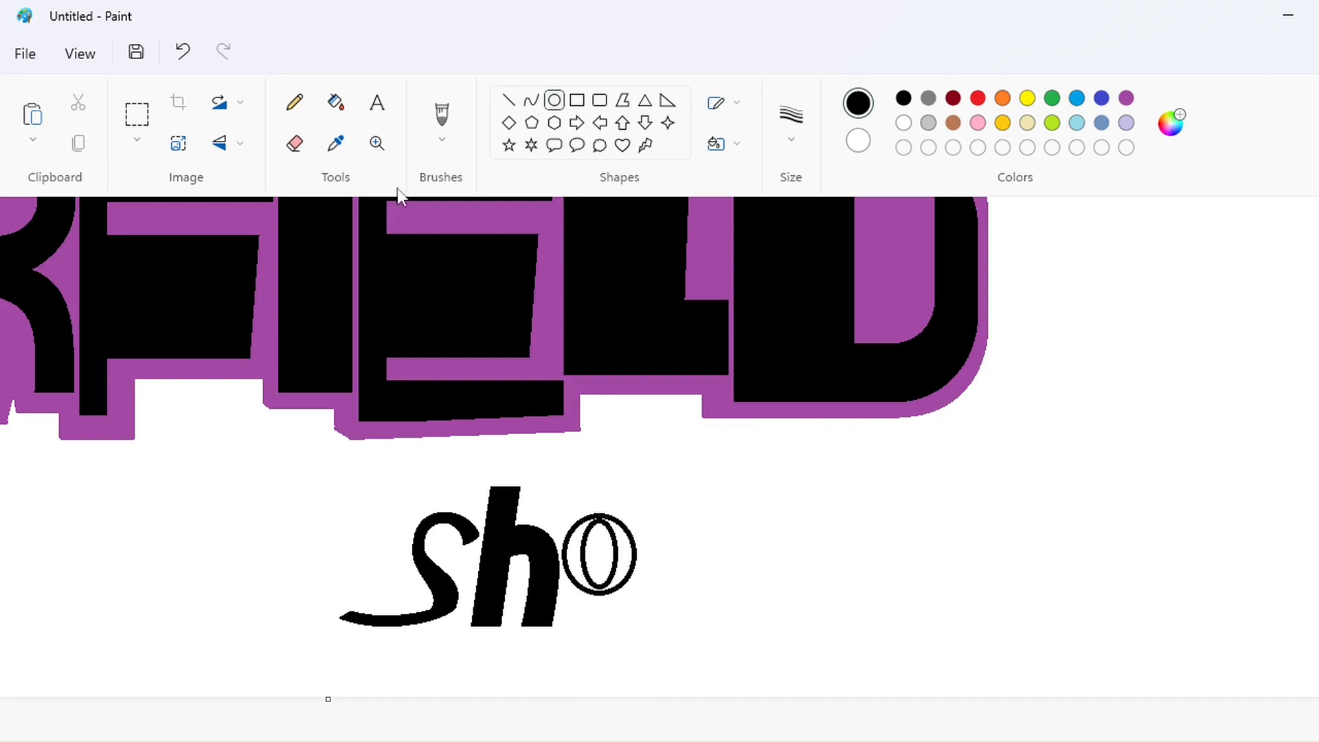
{"action": "left_click", "coordinate": [335, 102]}
{"action": "left_click", "coordinate": [625, 557]}
{"action": "left_click", "coordinate": [294, 102]}
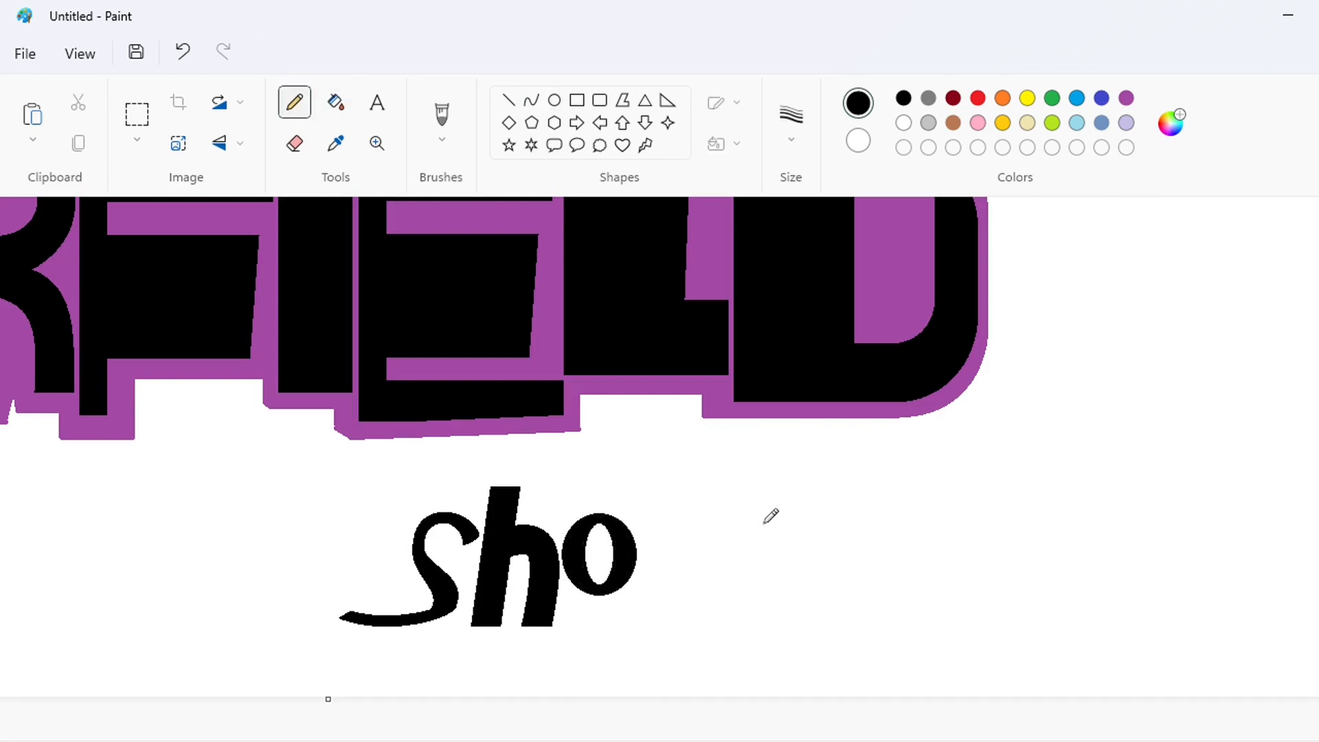
Step: Draw the thick slanted black strokes of a w beside the o
{"action": "left_click", "coordinate": [508, 100]}
{"action": "left_click_drag", "start_coordinate": [643, 509], "coordinate": [654, 606]}
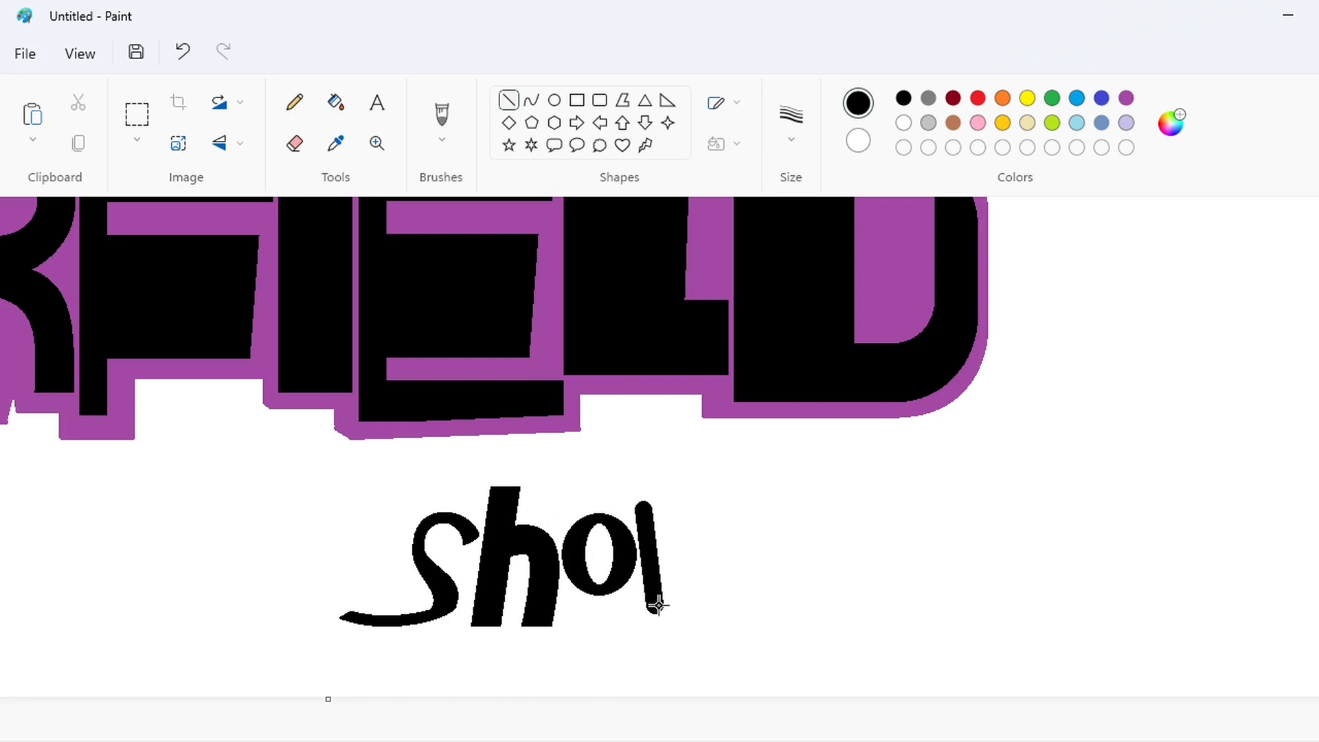
{"action": "mouse_move", "coordinate": [651, 586]}
{"action": "left_mouse_down"}
{"action": "mouse_move", "coordinate": [688, 509]}
{"action": "mouse_move", "coordinate": [690, 592]}
{"action": "mouse_move", "coordinate": [726, 507]}
{"action": "mouse_move", "coordinate": [774, 512]}
{"action": "left_mouse_up"}
Step: Flatten the upper and lower ends of the w by covering them with white rectangles
{"action": "left_click", "coordinate": [903, 123]}
{"action": "left_click", "coordinate": [577, 100]}
{"action": "left_click", "coordinate": [723, 143]}
{"action": "left_click_drag", "start_coordinate": [630, 595], "coordinate": [727, 647]}
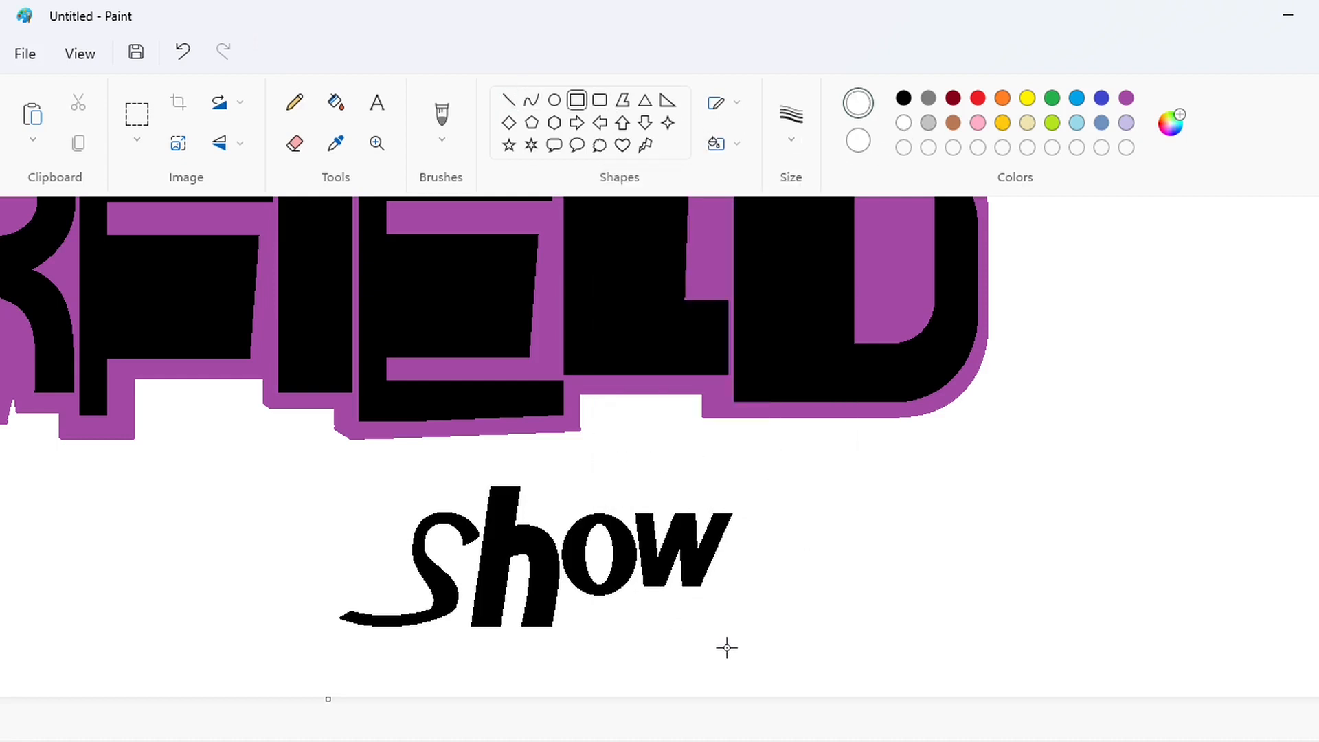
{"action": "left_click_drag", "start_coordinate": [679, 595], "coordinate": [679, 597]}
{"action": "left_click", "coordinate": [1036, 618]}
{"action": "scroll", "coordinate": [1193, 566], "scroll_direction": "down", "scroll_amount": 1}
{"action": "left_click", "coordinate": [137, 114]}
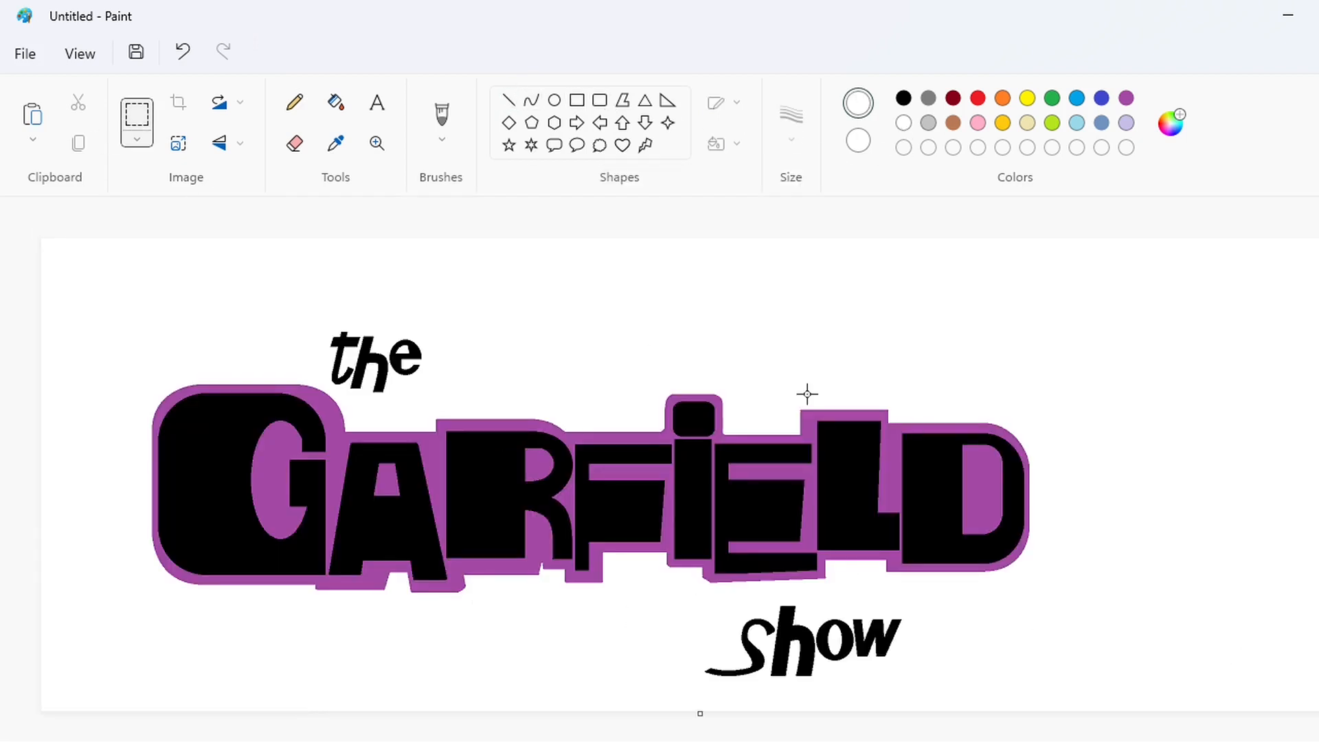
Step: Copy the whole logo and reposition it farther right and higher on the canvas
{"action": "left_click_drag", "start_coordinate": [1097, 739], "coordinate": [1098, 739]}
{"action": "key", "text": "ctrl+c"}
{"action": "left_click", "coordinate": [1221, 632]}
{"action": "left_click", "coordinate": [576, 101]}
{"action": "left_click_drag", "start_coordinate": [103, 289], "coordinate": [1072, 694]}
{"action": "key", "text": "ctrl+v"}
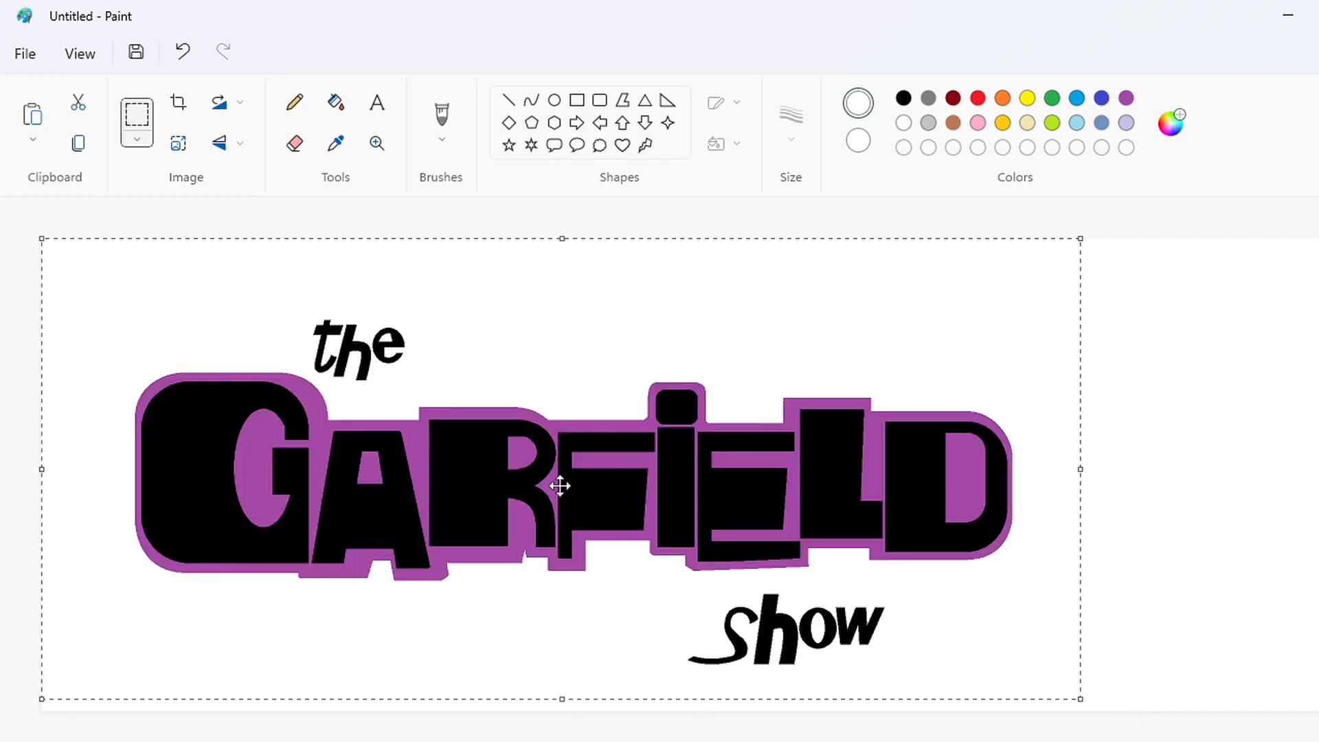
{"action": "left_click_drag", "start_coordinate": [501, 478], "coordinate": [569, 447]}
{"action": "left_click", "coordinate": [1210, 535]}
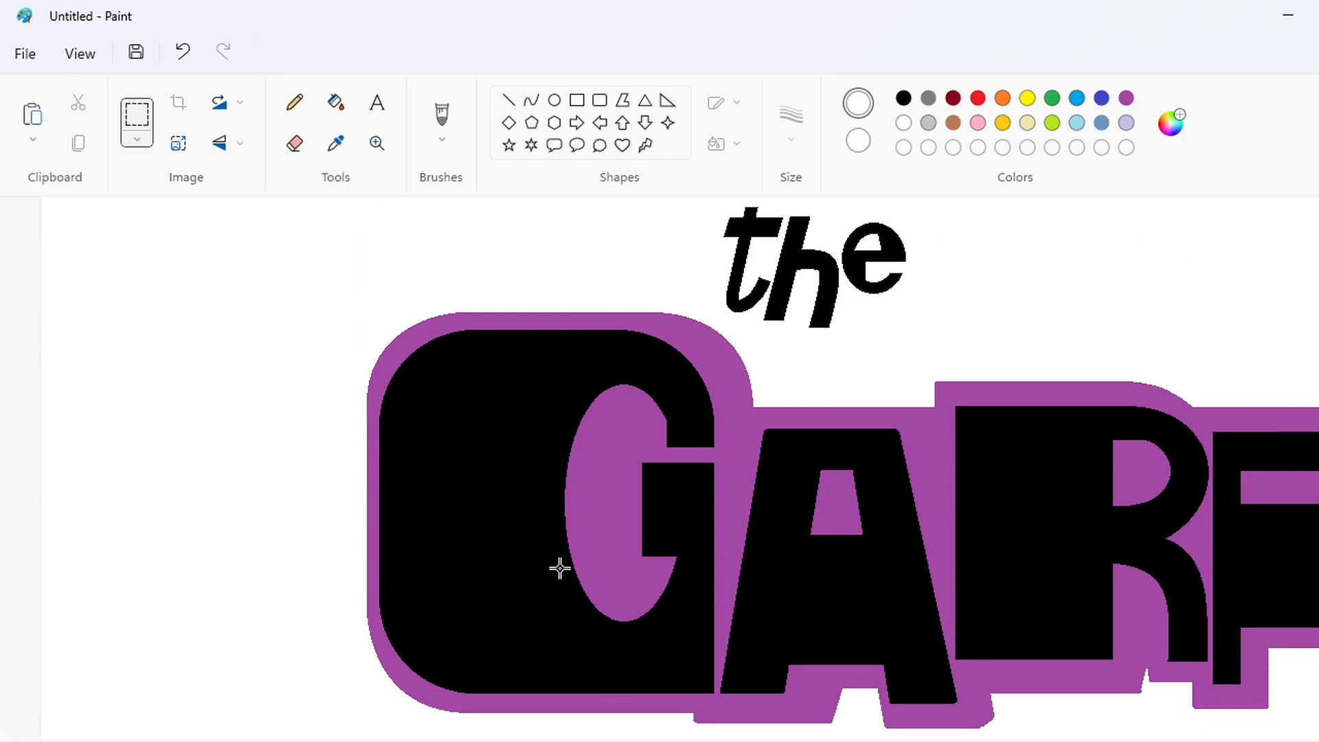
Step: Draw a thin purple arc following the G's lower-left corner and move it onto the blank canvas beside the letter
{"action": "left_click", "coordinate": [509, 102]}
{"action": "left_click", "coordinate": [1126, 98]}
{"action": "left_click", "coordinate": [531, 100]}
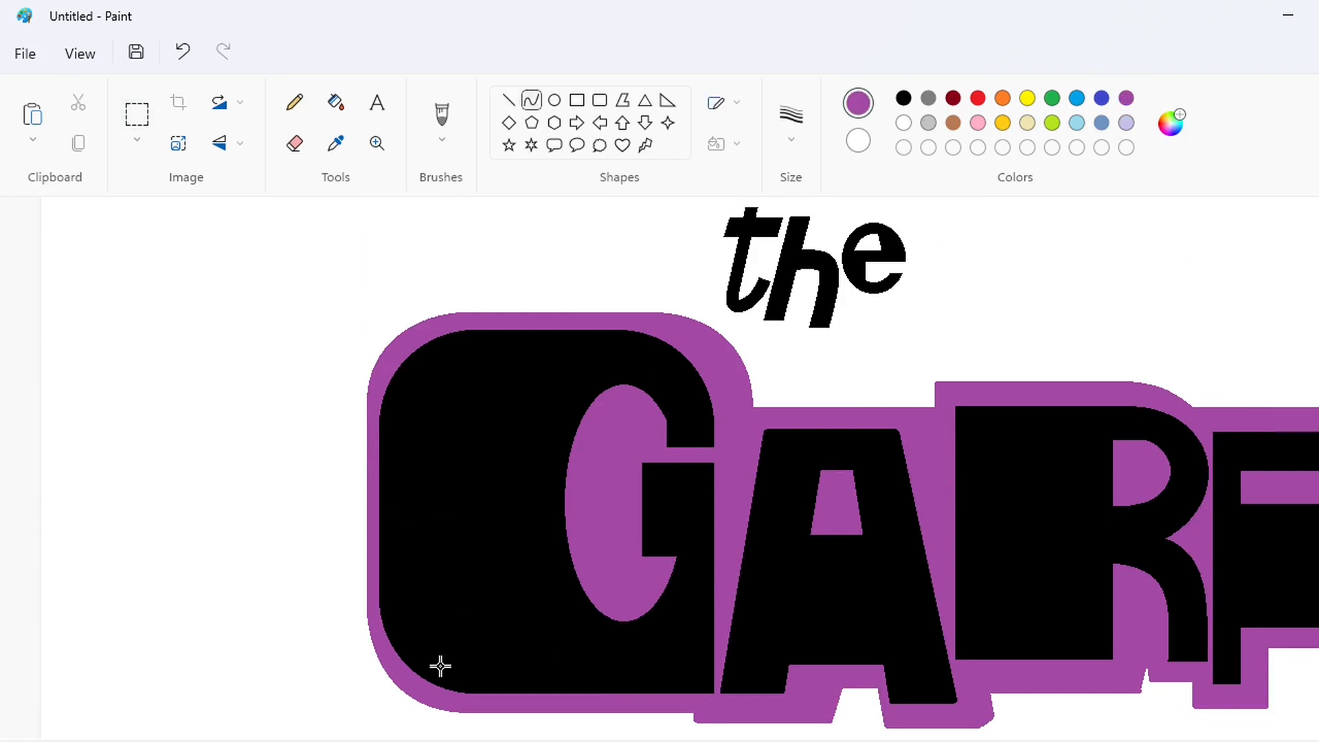
{"action": "mouse_move", "coordinate": [457, 677]}
{"action": "left_mouse_down"}
{"action": "mouse_move", "coordinate": [397, 608]}
{"action": "mouse_move", "coordinate": [404, 642]}
{"action": "left_mouse_up"}
{"action": "left_click", "coordinate": [404, 642]}
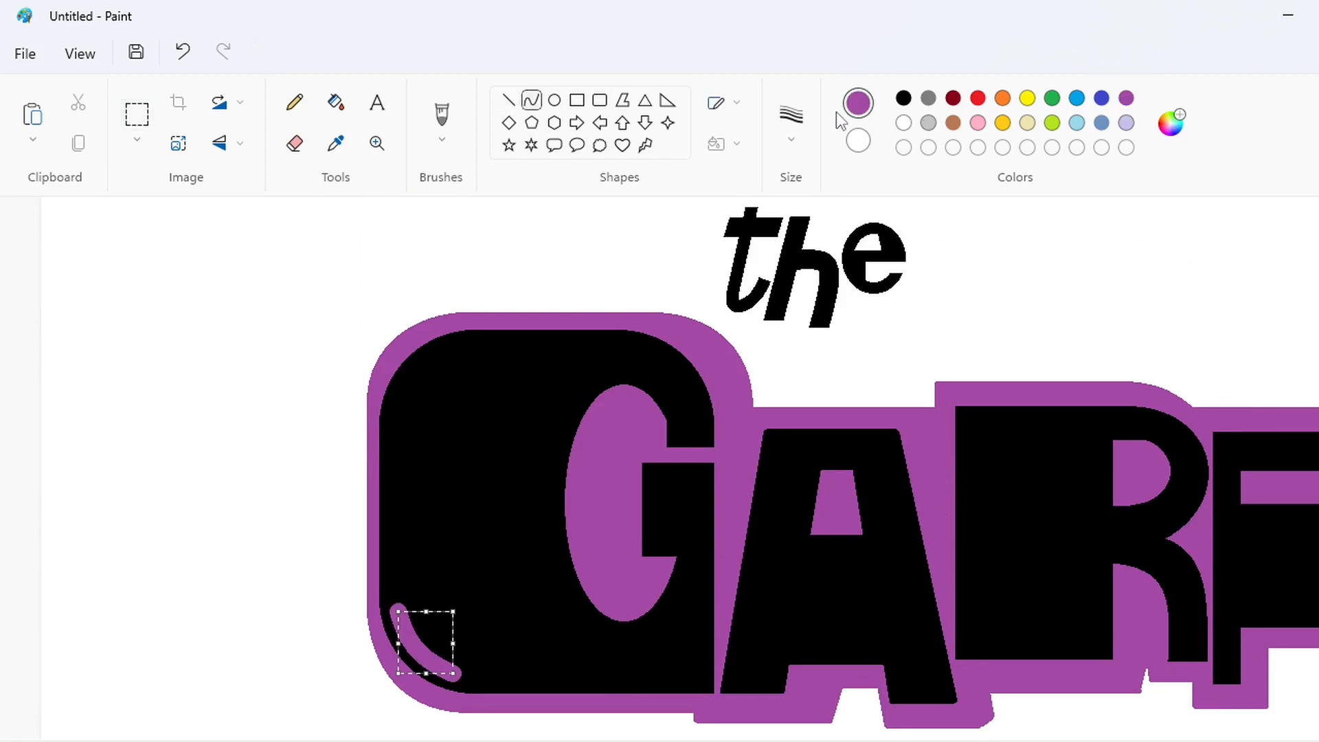
{"action": "left_click", "coordinate": [791, 123]}
{"action": "left_click", "coordinate": [807, 244]}
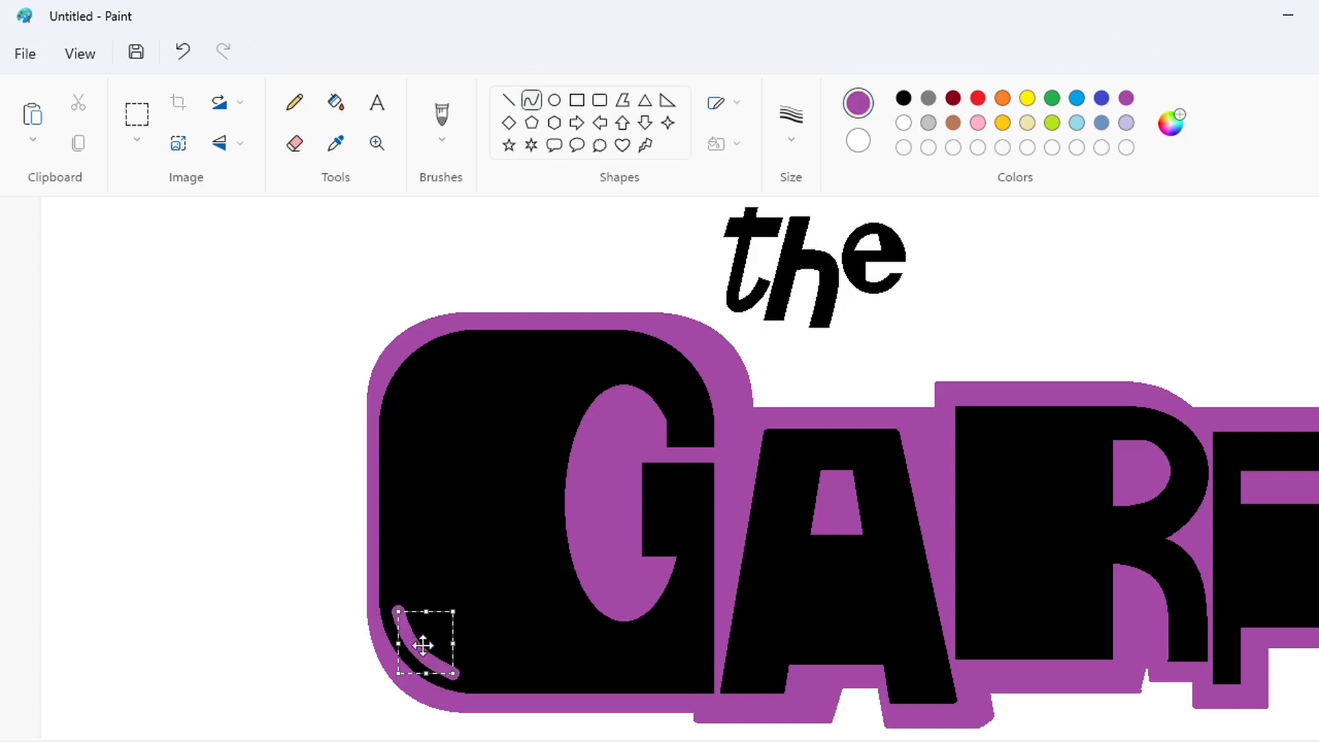
{"action": "left_click_drag", "start_coordinate": [423, 644], "coordinate": [128, 642]}
{"action": "left_click", "coordinate": [224, 610]}
Step: Draw two progressively shorter purple arcs nested inside the first arc
{"action": "scroll", "coordinate": [416, 581], "scroll_direction": "up", "scroll_amount": 2}
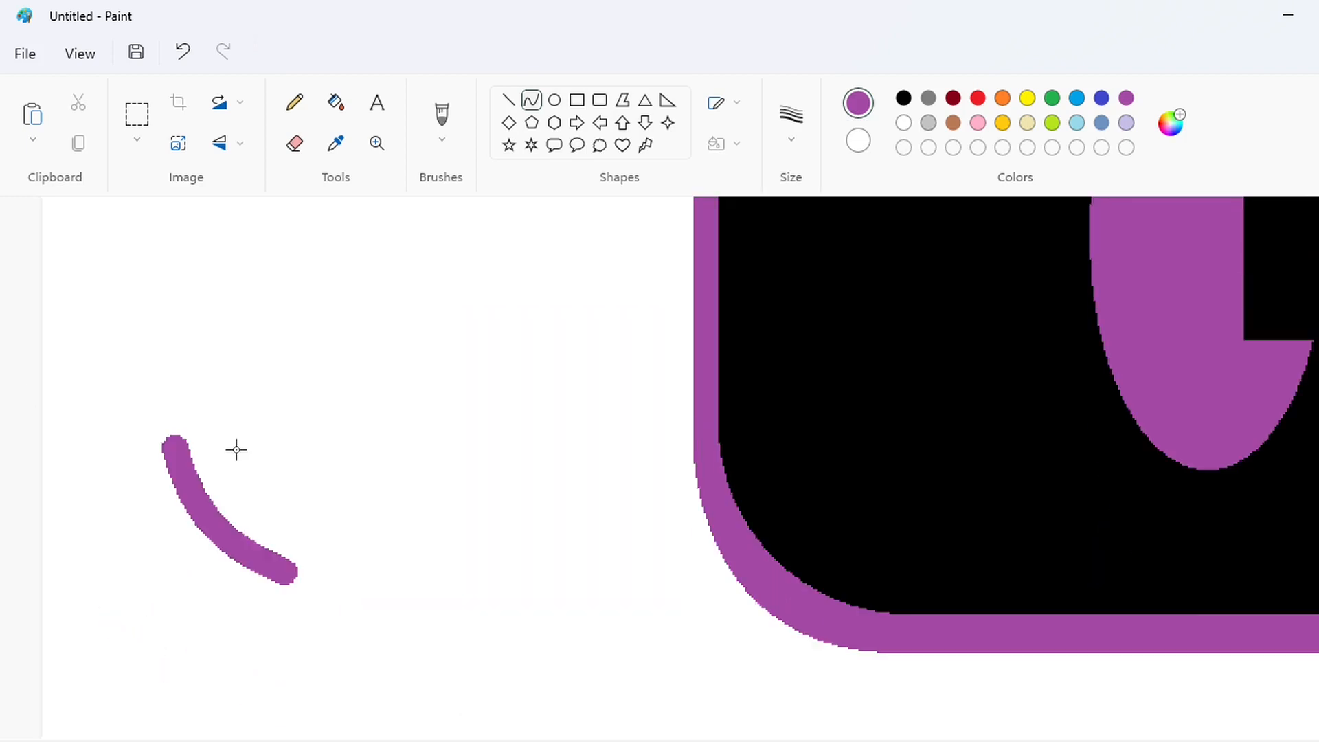
{"action": "left_click_drag", "start_coordinate": [211, 444], "coordinate": [299, 532]}
{"action": "mouse_move", "coordinate": [240, 481]}
{"action": "left_mouse_down"}
{"action": "mouse_move", "coordinate": [220, 473]}
{"action": "mouse_move", "coordinate": [232, 505]}
{"action": "left_mouse_up"}
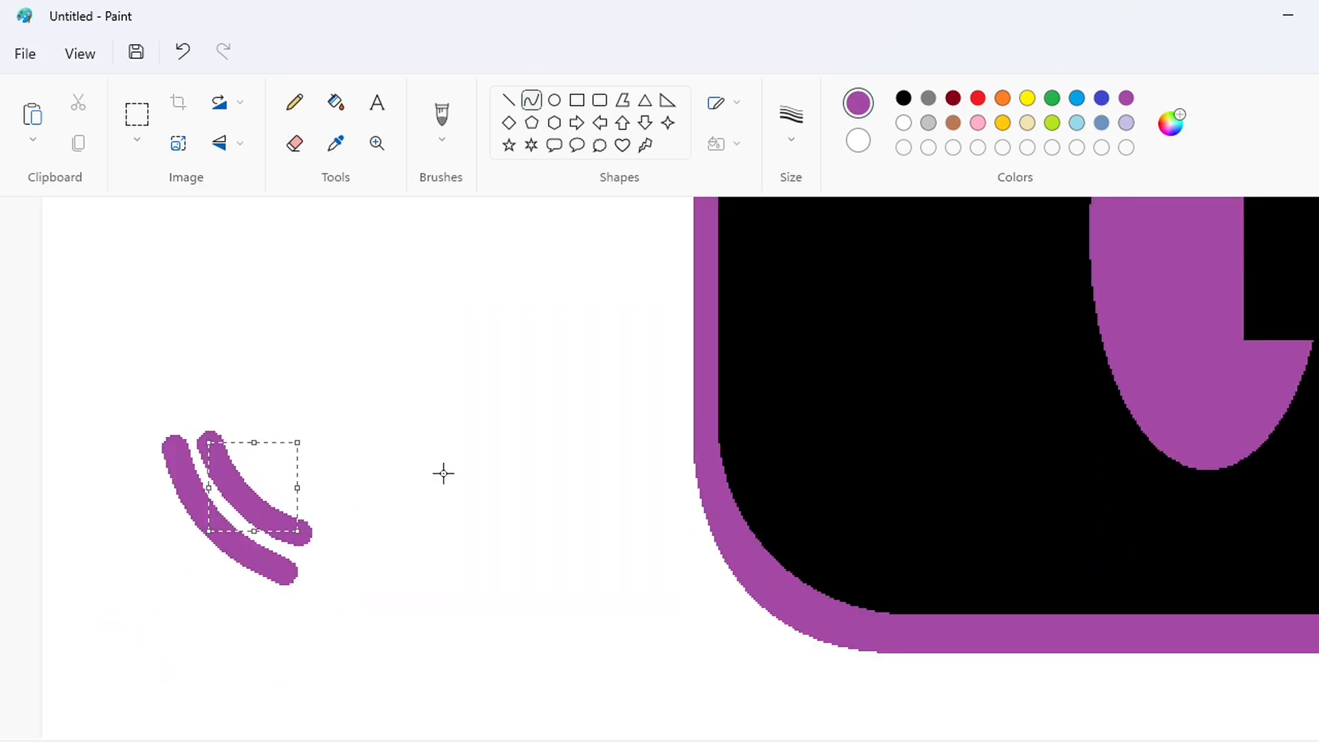
{"action": "left_click", "coordinate": [443, 474]}
{"action": "left_click_drag", "start_coordinate": [248, 433], "coordinate": [309, 495]}
{"action": "left_click_drag", "start_coordinate": [275, 464], "coordinate": [258, 480]}
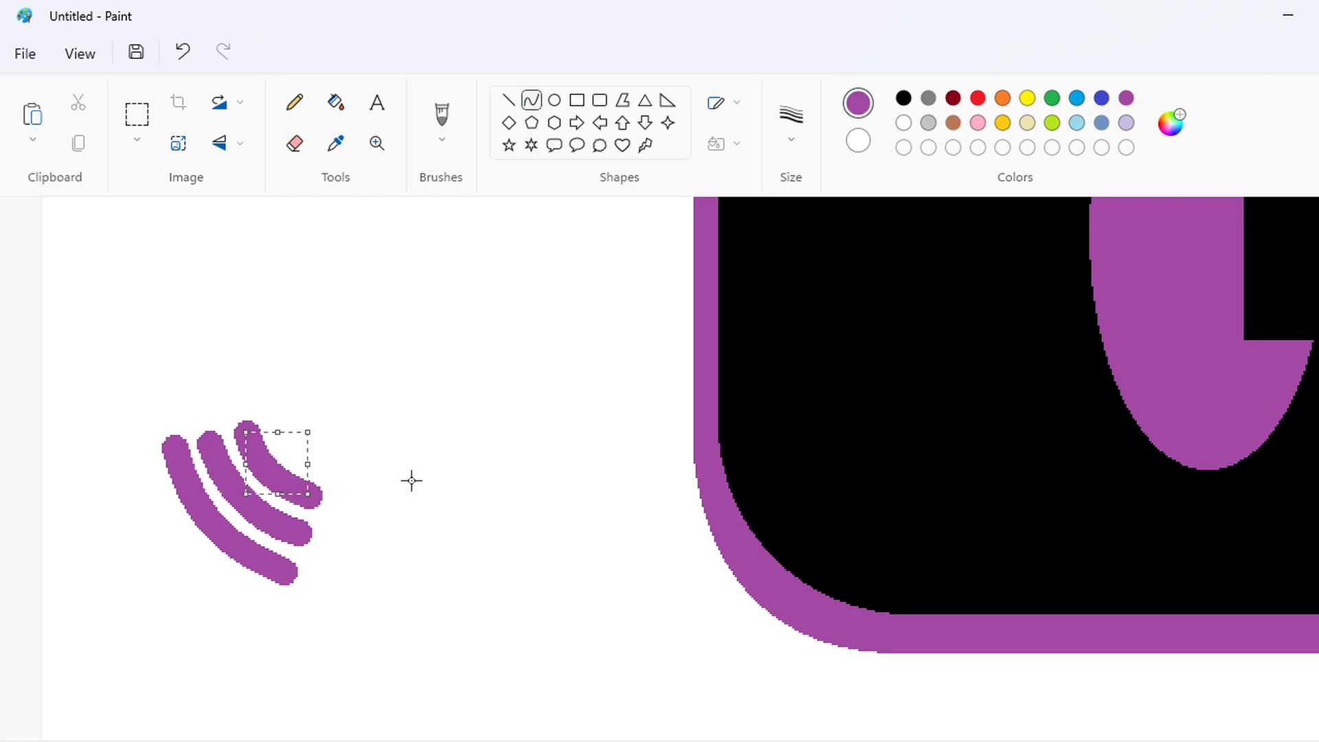
Step: Add a short diagonal purple stroke as the innermost mark of the nested arcs
{"action": "left_click_drag", "start_coordinate": [286, 434], "coordinate": [298, 454]}
{"action": "key", "text": "ctrl+z"}
{"action": "left_click", "coordinate": [508, 99]}
{"action": "left_click", "coordinate": [791, 115]}
{"action": "left_click", "coordinate": [795, 320]}
{"action": "left_click", "coordinate": [371, 468]}
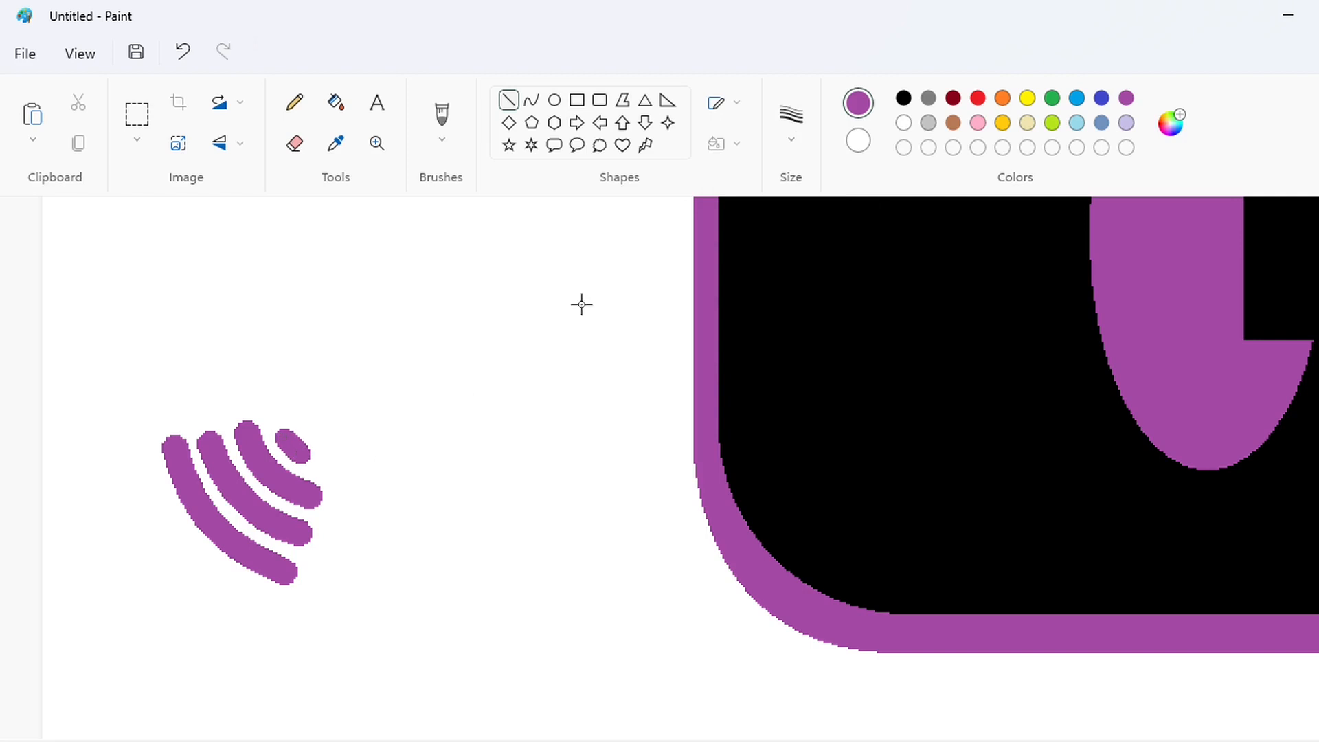
Step: Taper both ends of the outermost arc by covering its edges with white lines
{"action": "left_click", "coordinate": [903, 122]}
{"action": "left_click", "coordinate": [788, 138]}
{"action": "left_click", "coordinate": [795, 275]}
{"action": "left_click_drag", "start_coordinate": [167, 485], "coordinate": [167, 432]}
{"action": "mouse_move", "coordinate": [236, 574]}
{"action": "left_mouse_down"}
{"action": "mouse_move", "coordinate": [319, 586]}
{"action": "mouse_move", "coordinate": [327, 568]}
{"action": "mouse_move", "coordinate": [345, 584]}
{"action": "left_mouse_up"}
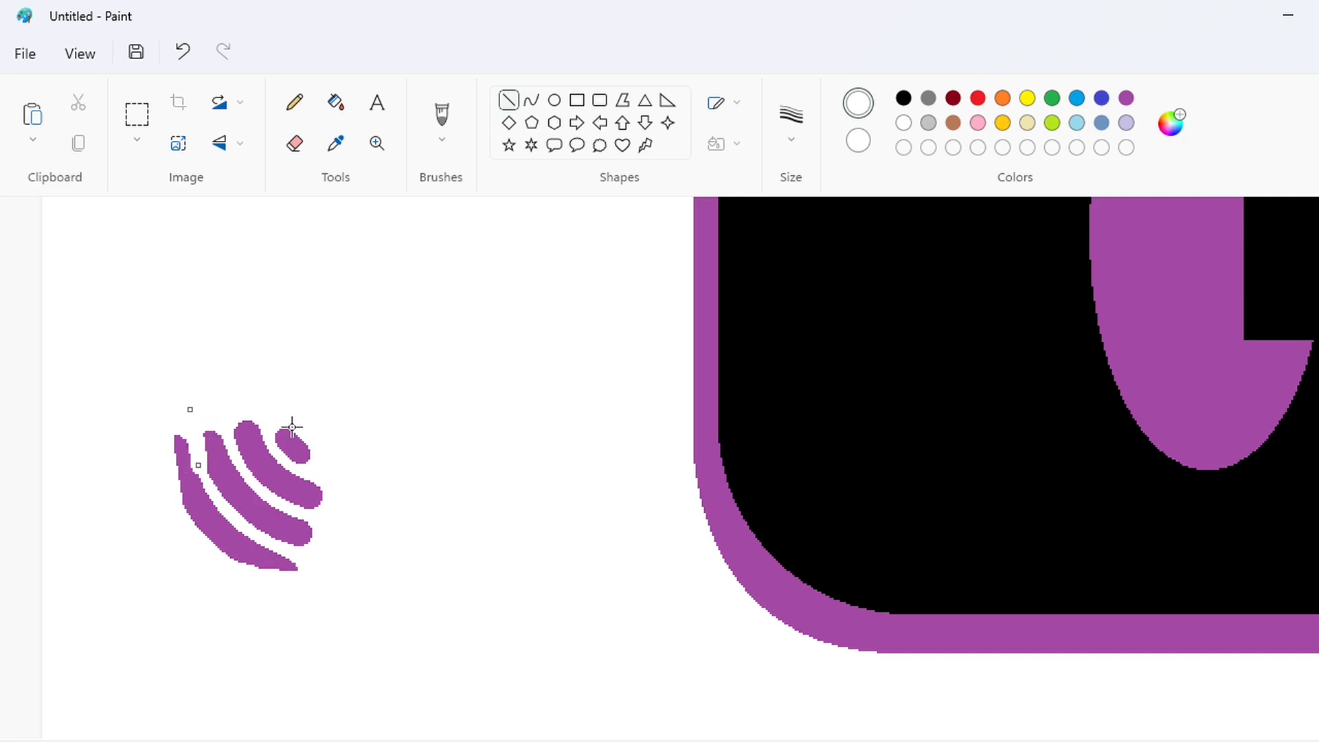
Step: Taper the ends of the two inner arcs with white lines, leaving the short innermost stroke rounded
{"action": "left_click", "coordinate": [791, 116]}
{"action": "left_click", "coordinate": [808, 256]}
{"action": "left_click_drag", "start_coordinate": [204, 473], "coordinate": [194, 403]}
{"action": "left_click_drag", "start_coordinate": [272, 539], "coordinate": [341, 537]}
{"action": "left_click_drag", "start_coordinate": [243, 521], "coordinate": [278, 540]}
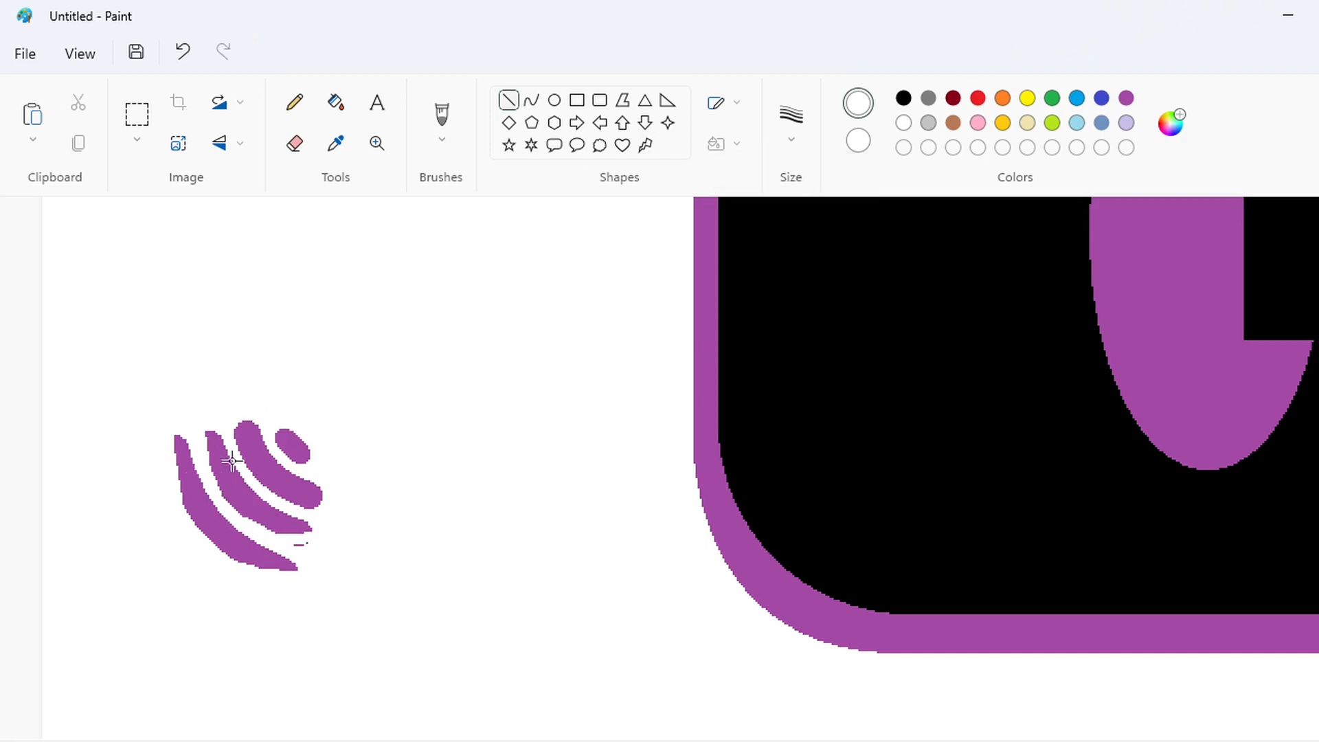
{"action": "left_click_drag", "start_coordinate": [233, 460], "coordinate": [321, 502]}
{"action": "left_click", "coordinate": [296, 107]}
Step: Copy the stripe set onto the G's lower-left corner and place a vertically flipped copy on its upper-left corner
{"action": "left_click", "coordinate": [137, 114]}
{"action": "left_click_drag", "start_coordinate": [103, 344], "coordinate": [404, 622]}
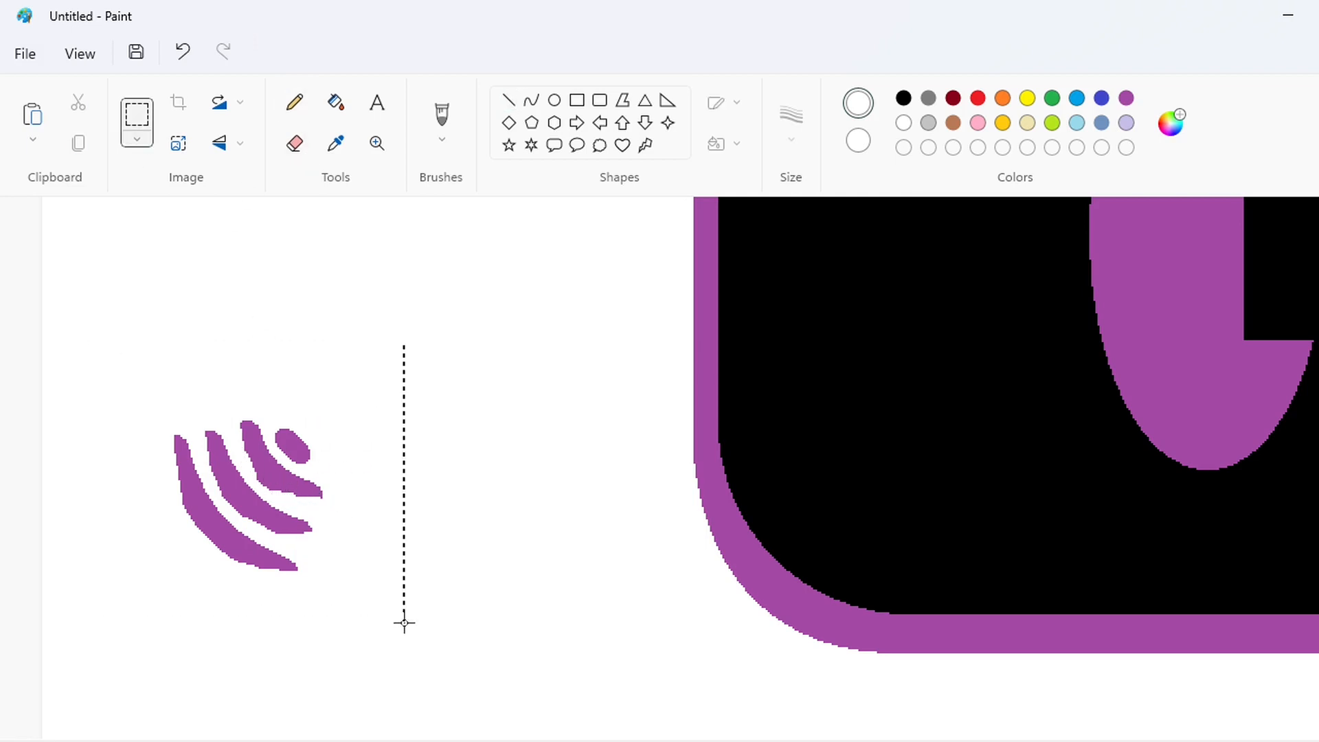
{"action": "key", "text": "ctrl+c"}
{"action": "left_click", "coordinate": [676, 641]}
{"action": "scroll", "coordinate": [819, 645], "scroll_direction": "down", "scroll_amount": 2}
{"action": "key", "text": "ctrl+v"}
{"action": "left_click_drag", "start_coordinate": [96, 313], "coordinate": [420, 626]}
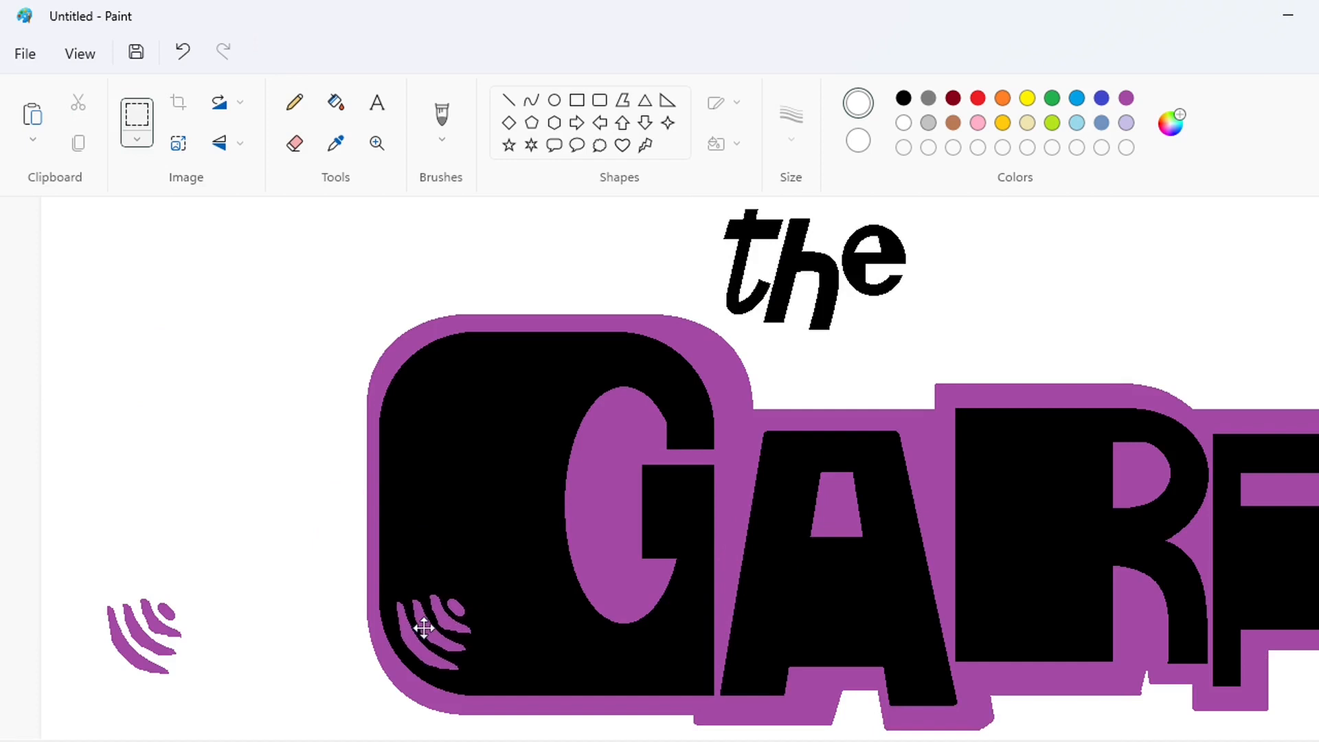
{"action": "key", "text": "ctrl+v"}
{"action": "left_click_drag", "start_coordinate": [192, 286], "coordinate": [444, 389]}
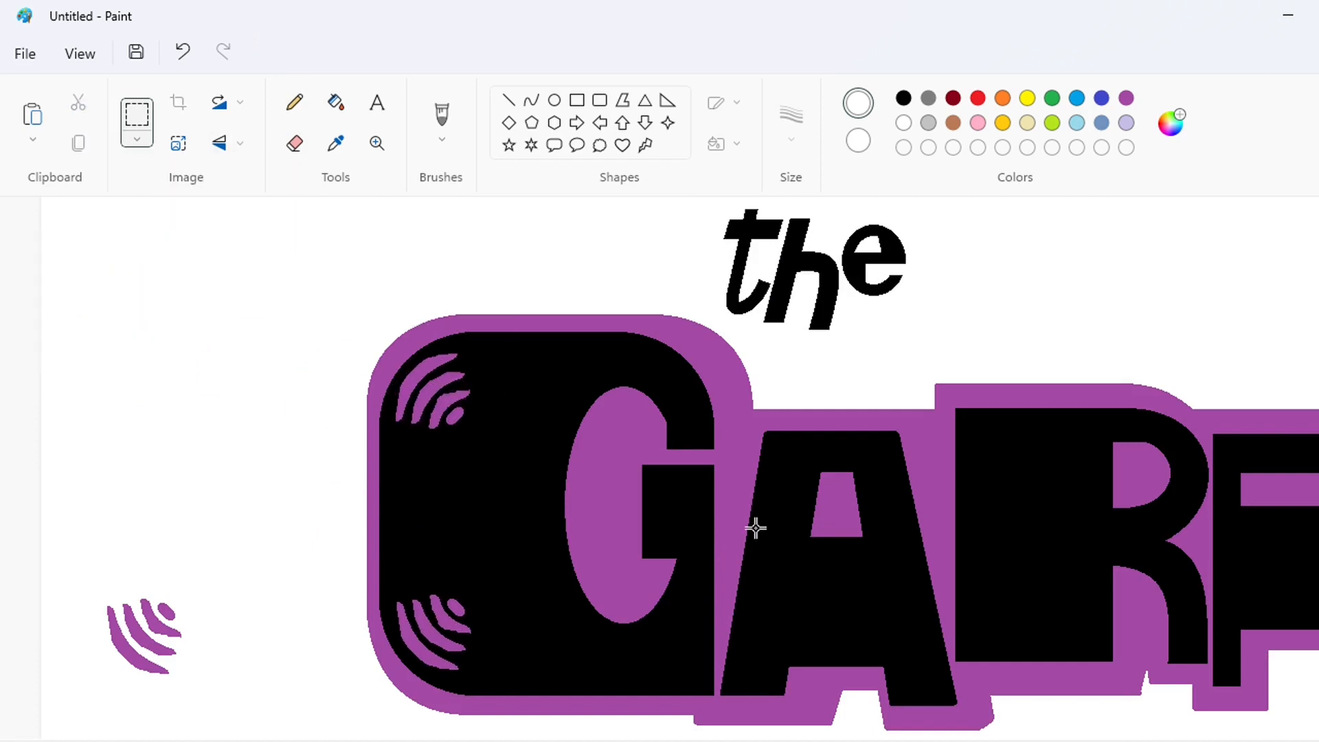
Step: Draw a tall, slightly bowed vertical purple arc and place it on the blank canvas left of the G
{"action": "scroll", "coordinate": [748, 517], "scroll_direction": "up", "scroll_amount": 3}
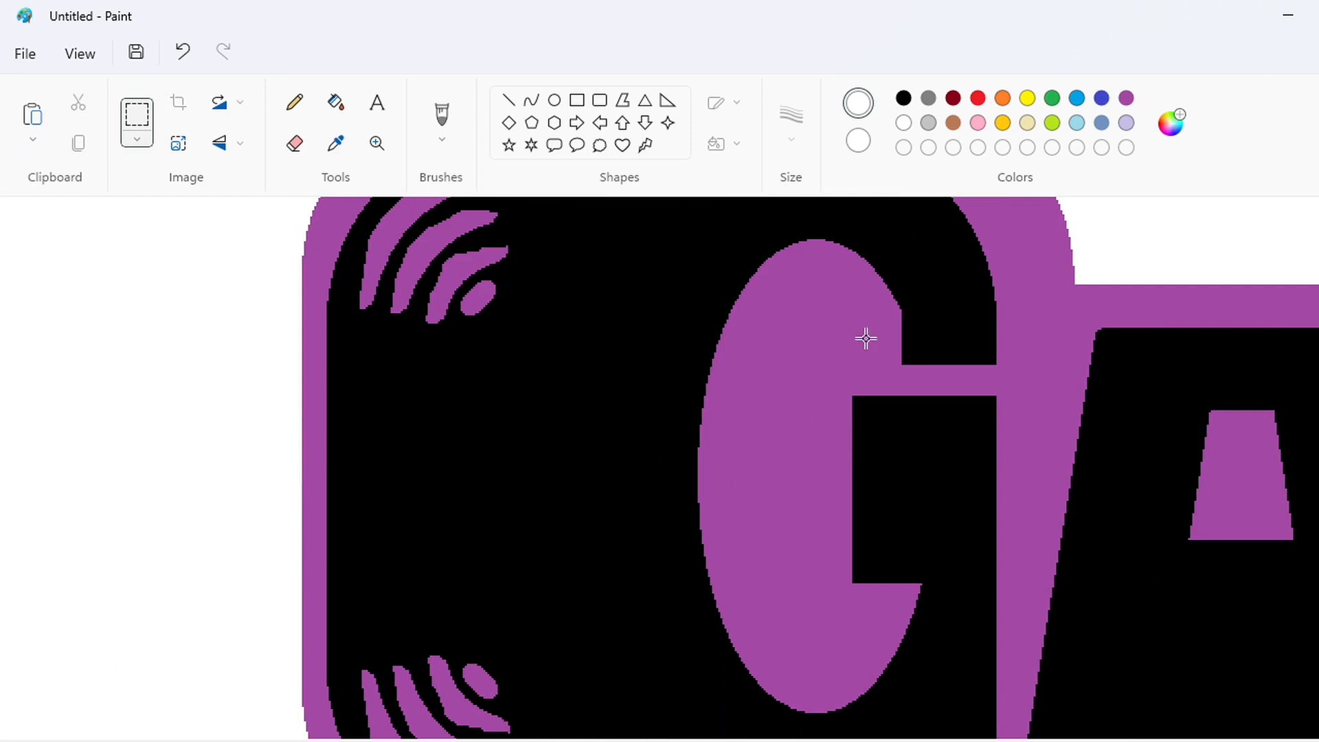
{"action": "left_click", "coordinate": [531, 99]}
{"action": "left_click", "coordinate": [1126, 98]}
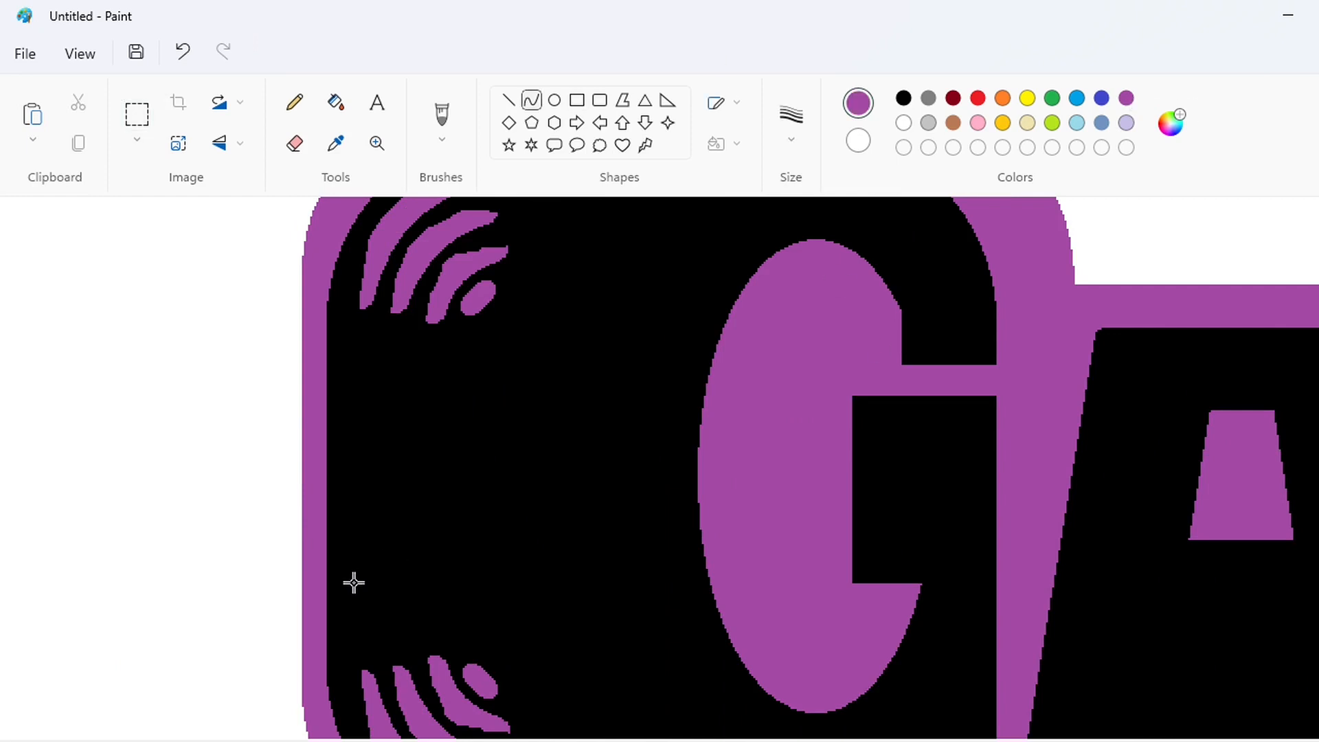
{"action": "left_click_drag", "start_coordinate": [355, 579], "coordinate": [357, 389]}
{"action": "mouse_move", "coordinate": [354, 468]}
{"action": "left_mouse_down"}
{"action": "mouse_move", "coordinate": [344, 506]}
{"action": "mouse_move", "coordinate": [92, 481]}
{"action": "left_mouse_up"}
{"action": "left_click", "coordinate": [339, 462]}
{"action": "key", "text": "ctrl+plus"}
{"action": "key", "text": "ctrl+plus"}
{"action": "key", "text": "ctrl+plus"}
{"action": "key", "text": "ctrl+plus"}
{"action": "key", "text": "ctrl+plus"}
{"action": "key", "text": "ctrl+plus"}
{"action": "key", "text": "ctrl+plus"}
{"action": "key", "text": "ctrl+plus"}
{"action": "left_click", "coordinate": [533, 687]}
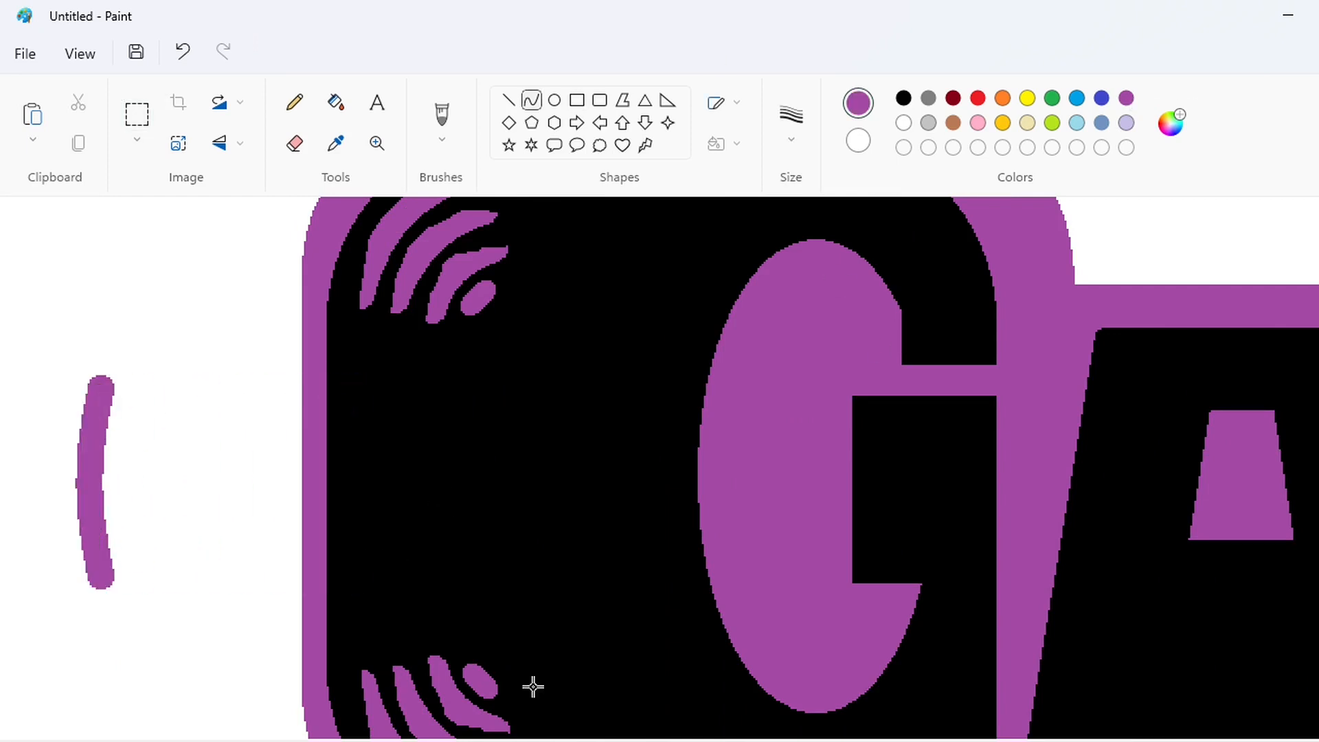
Step: Taper both ends of the vertical arc to points with white lines
{"action": "scroll", "coordinate": [533, 687], "scroll_direction": "left", "scroll_amount": 3}
{"action": "left_click", "coordinate": [905, 122]}
{"action": "mouse_move", "coordinate": [290, 440]}
{"action": "left_mouse_down"}
{"action": "mouse_move", "coordinate": [348, 306]}
{"action": "mouse_move", "coordinate": [378, 301]}
{"action": "left_mouse_up"}
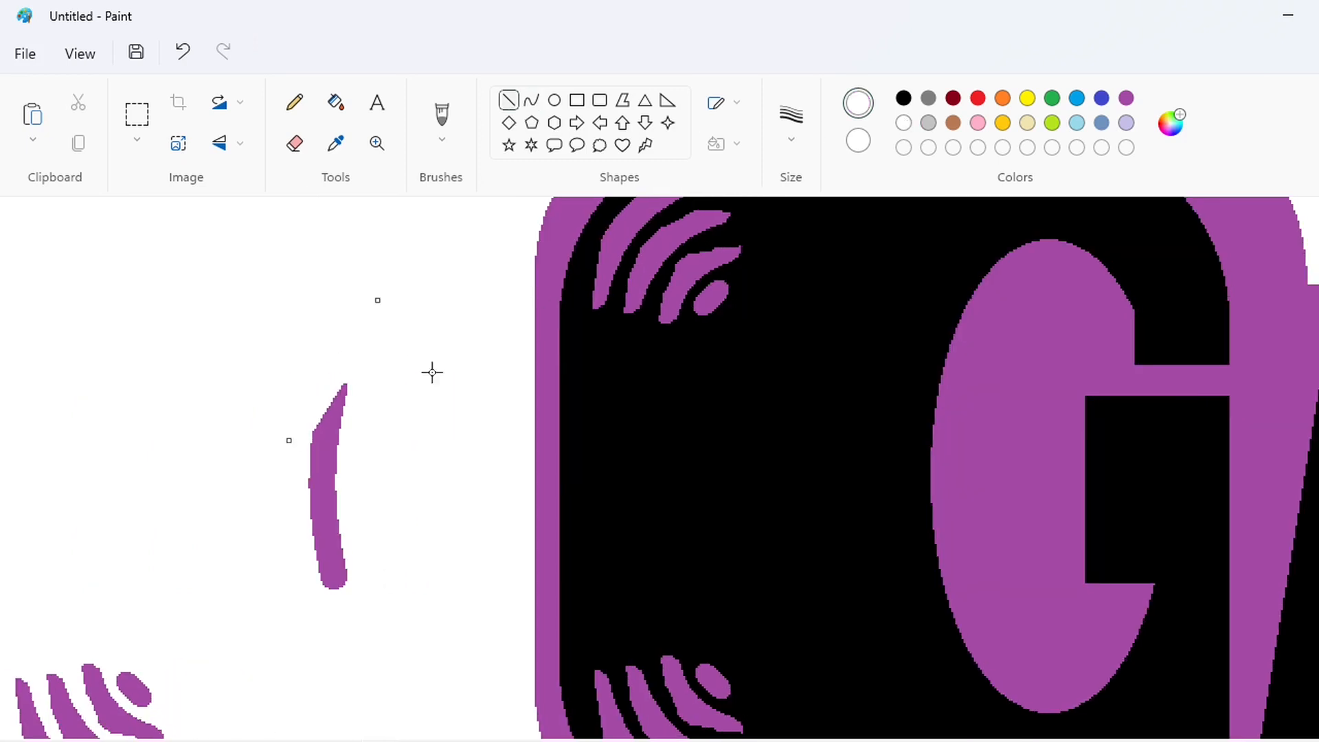
{"action": "left_click", "coordinate": [431, 381]}
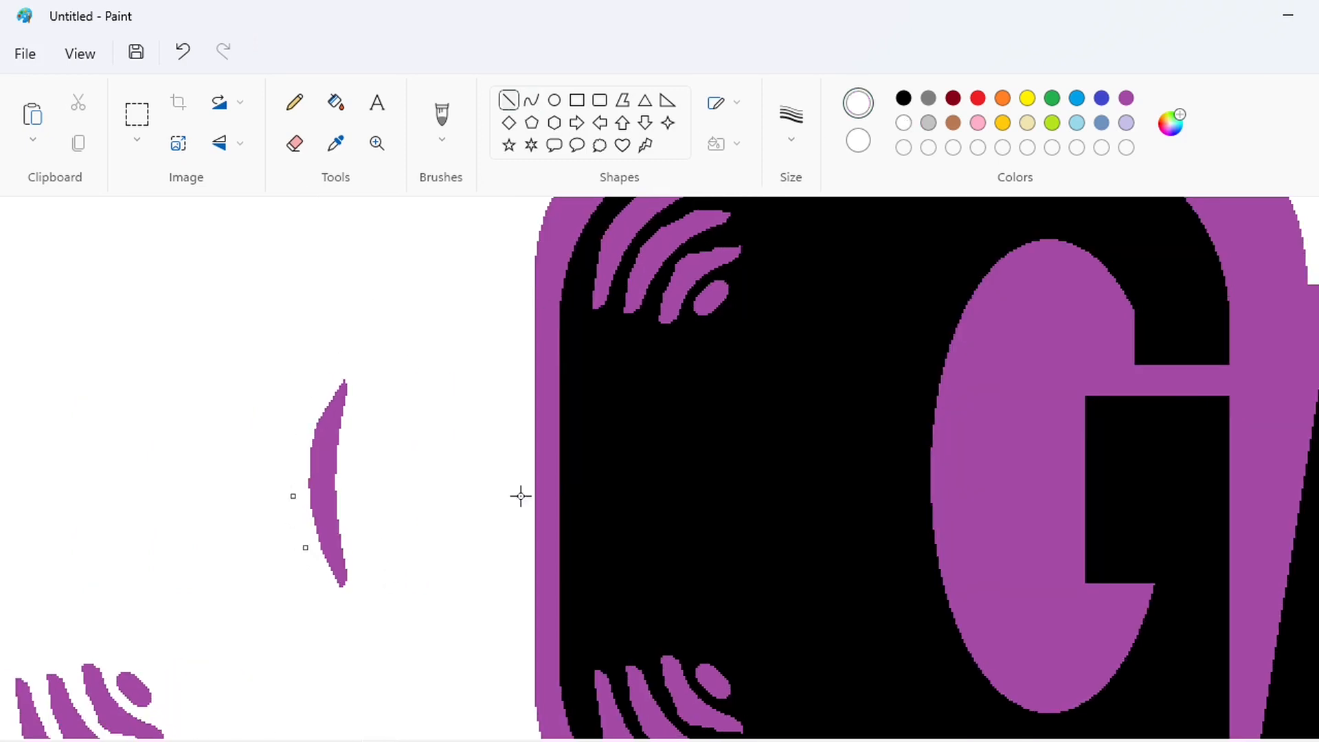
Step: Paste three progressively smaller copies of the tapered vertical arc and line them up beside the original
{"action": "key", "text": "ctrl+v"}
{"action": "left_click_drag", "start_coordinate": [147, 377], "coordinate": [409, 480]}
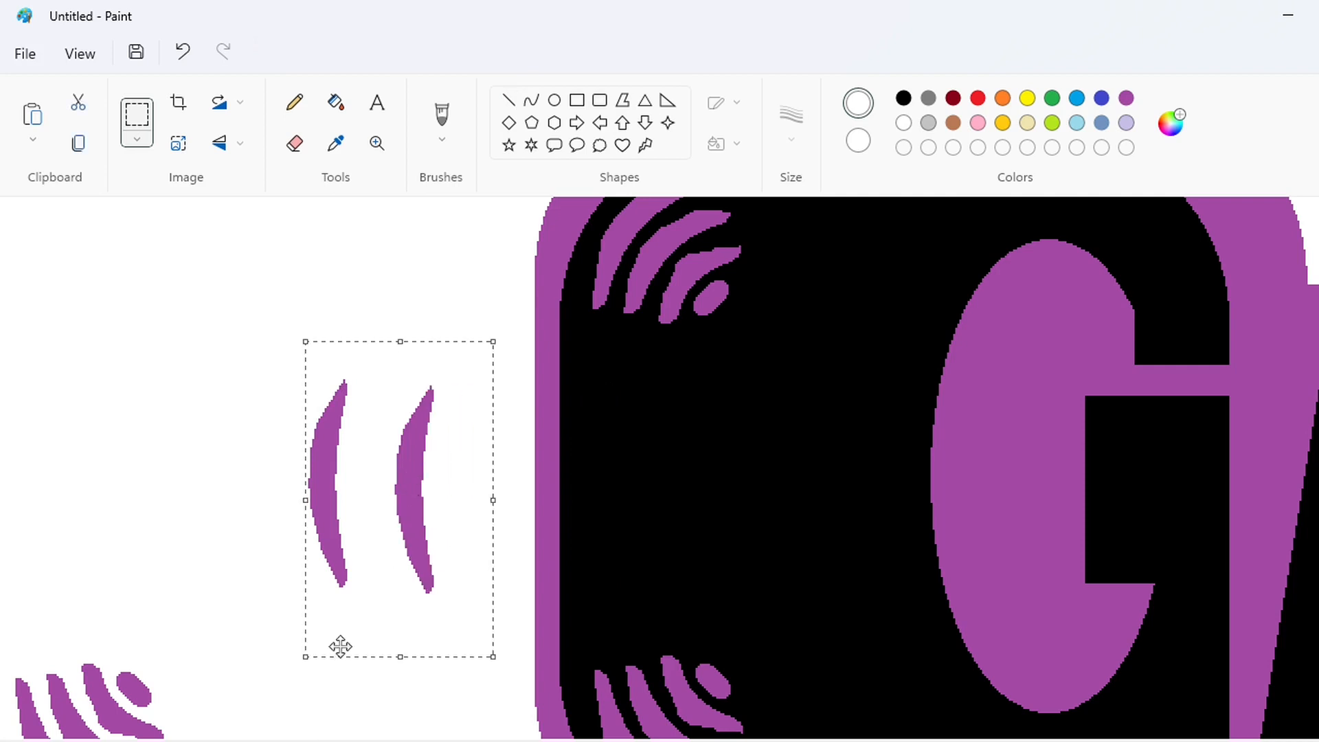
{"action": "left_click_drag", "start_coordinate": [305, 656], "coordinate": [358, 608]}
{"action": "left_click_drag", "start_coordinate": [445, 497], "coordinate": [373, 512]}
{"action": "left_click", "coordinate": [589, 523]}
{"action": "key", "text": "ctrl+v"}
{"action": "left_click_drag", "start_coordinate": [43, 550], "coordinate": [126, 451]}
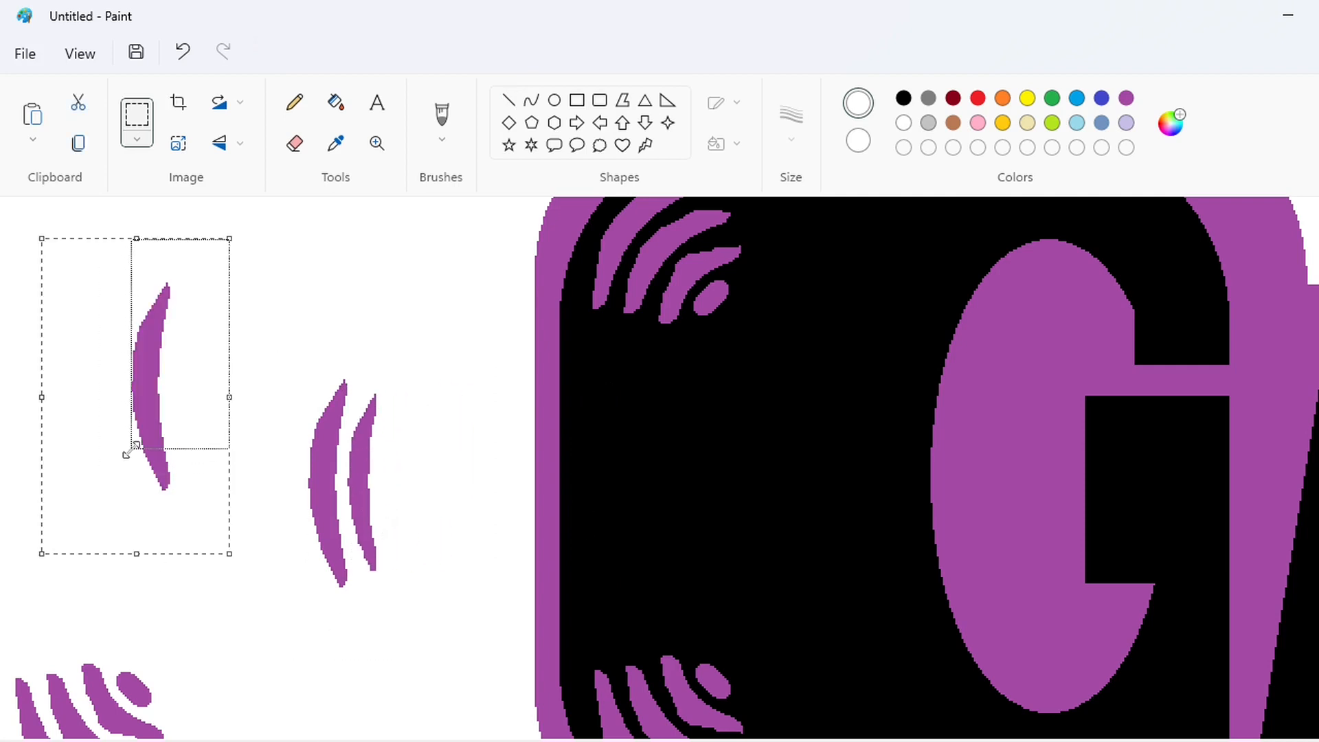
{"action": "left_click_drag", "start_coordinate": [192, 357], "coordinate": [392, 501]}
{"action": "key", "text": "ctrl+v"}
{"action": "left_click_drag", "start_coordinate": [42, 554], "coordinate": [147, 370]}
{"action": "left_click_drag", "start_coordinate": [190, 317], "coordinate": [459, 663]}
Step: Copy the four vertical arcs onto the G's left side between the two corner stripe sets
{"action": "left_click", "coordinate": [136, 257]}
{"action": "key", "text": "ctrl+c"}
{"action": "key", "text": "ctrl+v"}
{"action": "left_click_drag", "start_coordinate": [196, 398], "coordinate": [592, 501]}
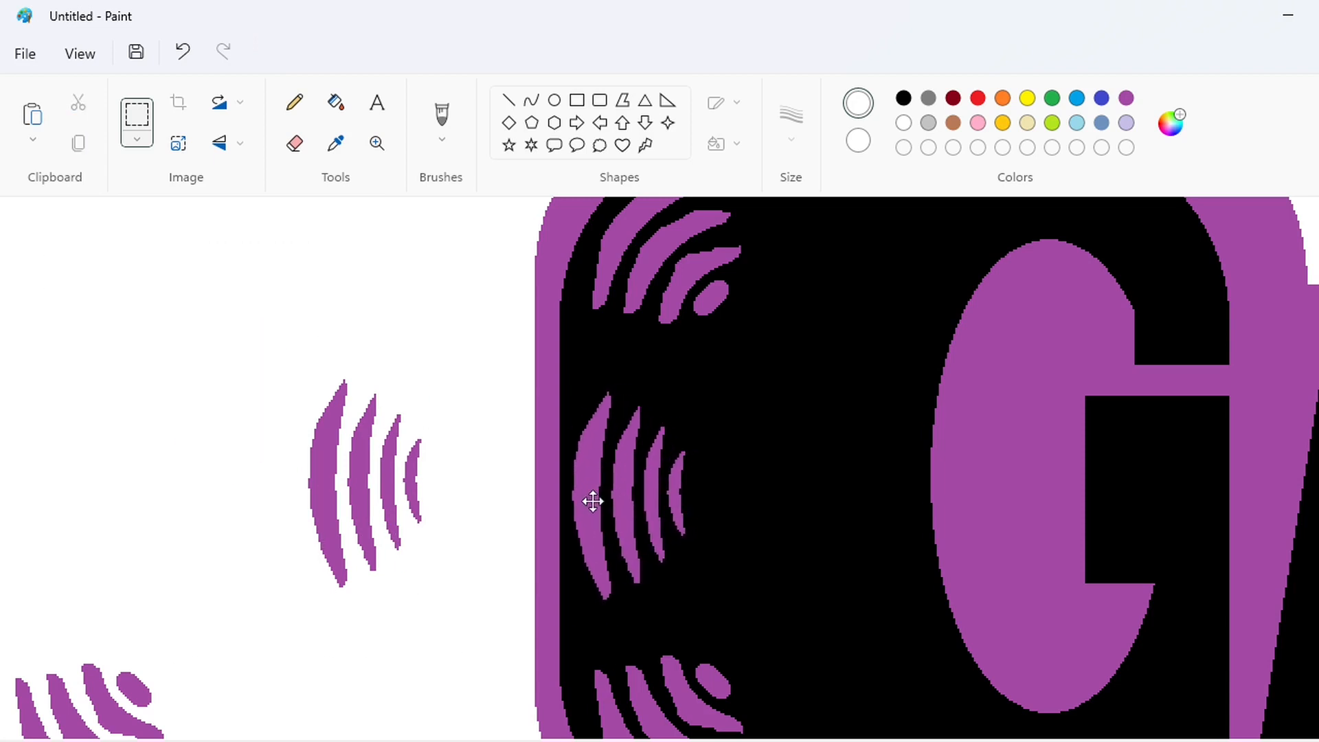
{"action": "left_click", "coordinate": [520, 289]}
Step: Remove the leftover stripes on the blank canvas beside the G by filling them with white
{"action": "left_click", "coordinate": [336, 101]}
{"action": "left_click", "coordinate": [416, 481]}
{"action": "left_click", "coordinate": [392, 481]}
{"action": "left_click", "coordinate": [363, 481]}
{"action": "left_click", "coordinate": [329, 481]}
Step: Fill all the black GARFiELD letters, including the dot of the i, with orange
{"action": "scroll", "coordinate": [316, 501], "scroll_direction": "down", "scroll_amount": 6, "text": "ctrl"}
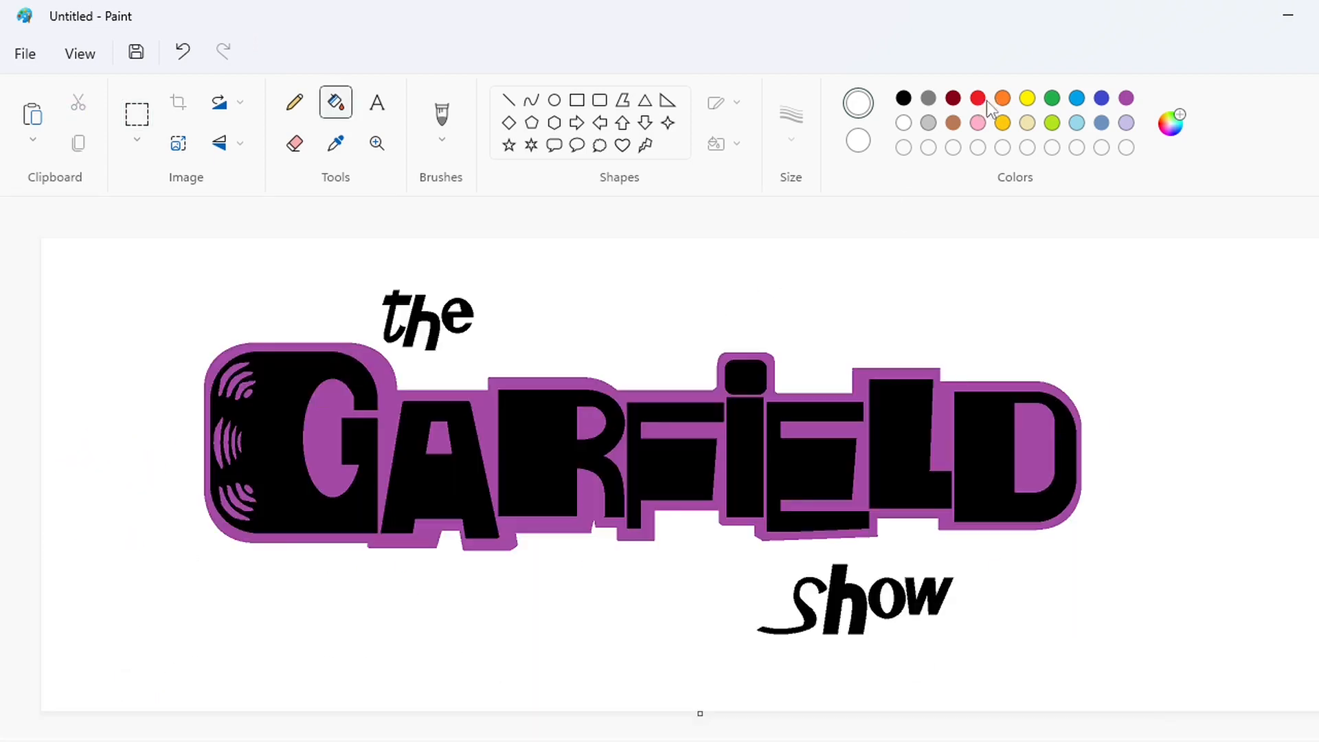
{"action": "left_click", "coordinate": [1002, 97]}
{"action": "left_click", "coordinate": [283, 426]}
{"action": "left_click", "coordinate": [410, 480]}
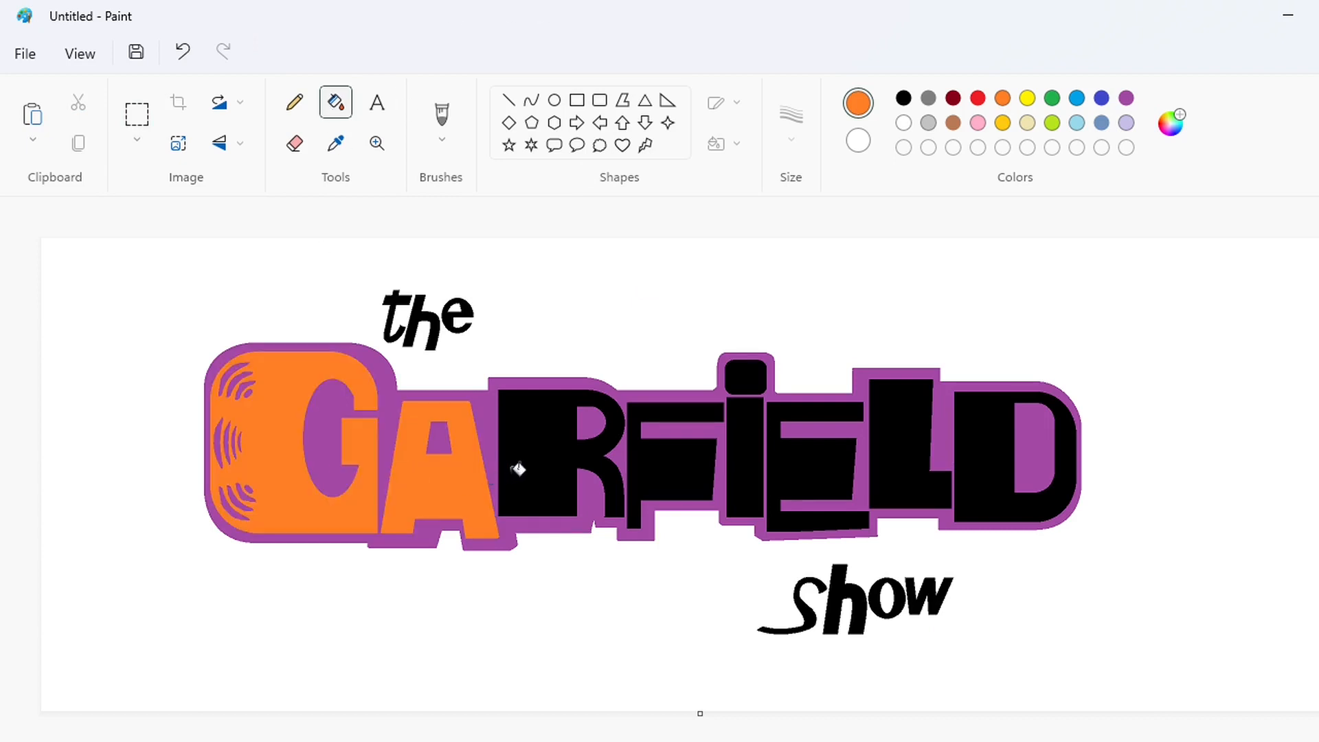
{"action": "left_click", "coordinate": [519, 469]}
{"action": "left_click", "coordinate": [677, 463]}
{"action": "left_click", "coordinate": [756, 435]}
{"action": "left_click", "coordinate": [745, 376]}
{"action": "left_click", "coordinate": [814, 453]}
{"action": "left_click", "coordinate": [886, 450]}
{"action": "left_click", "coordinate": [971, 458]}
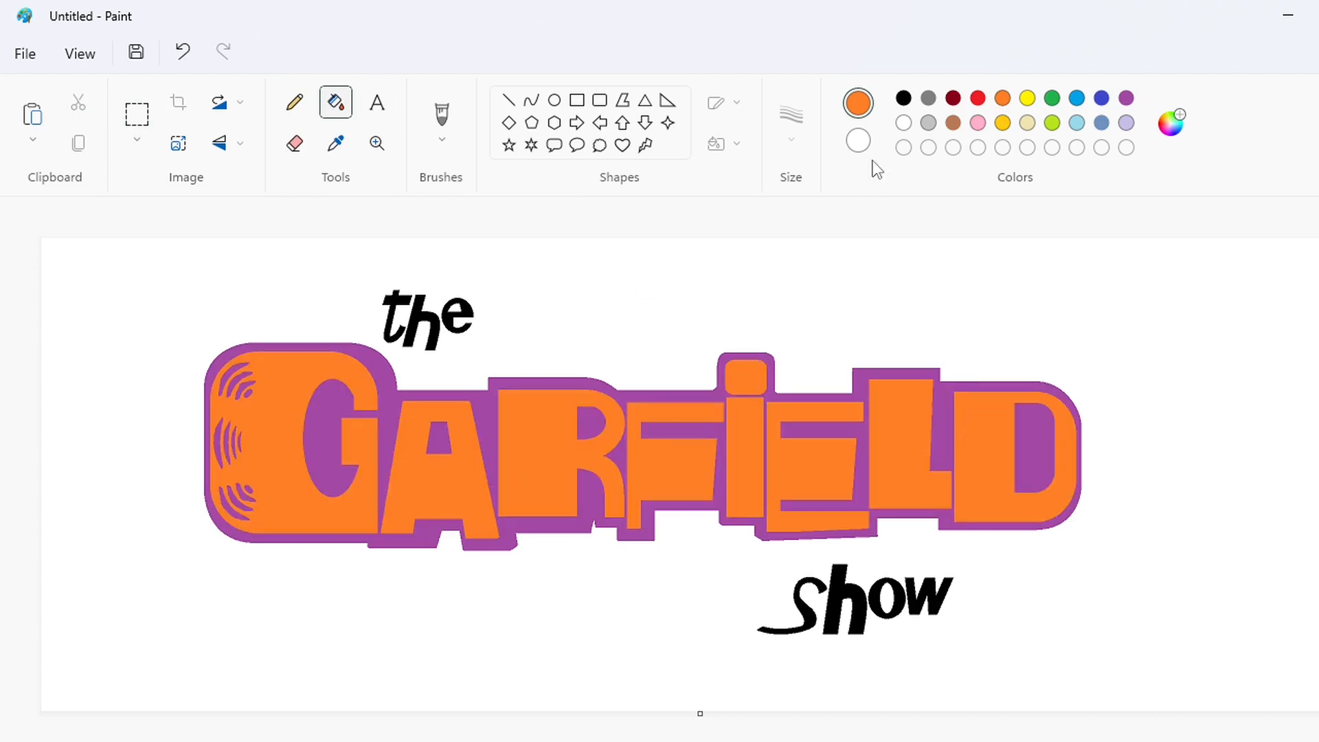
Step: Fill every stripe in the three sets on the G with dark red
{"action": "left_click", "coordinate": [953, 100]}
{"action": "scroll", "coordinate": [786, 597], "scroll_direction": "up", "scroll_amount": 3}
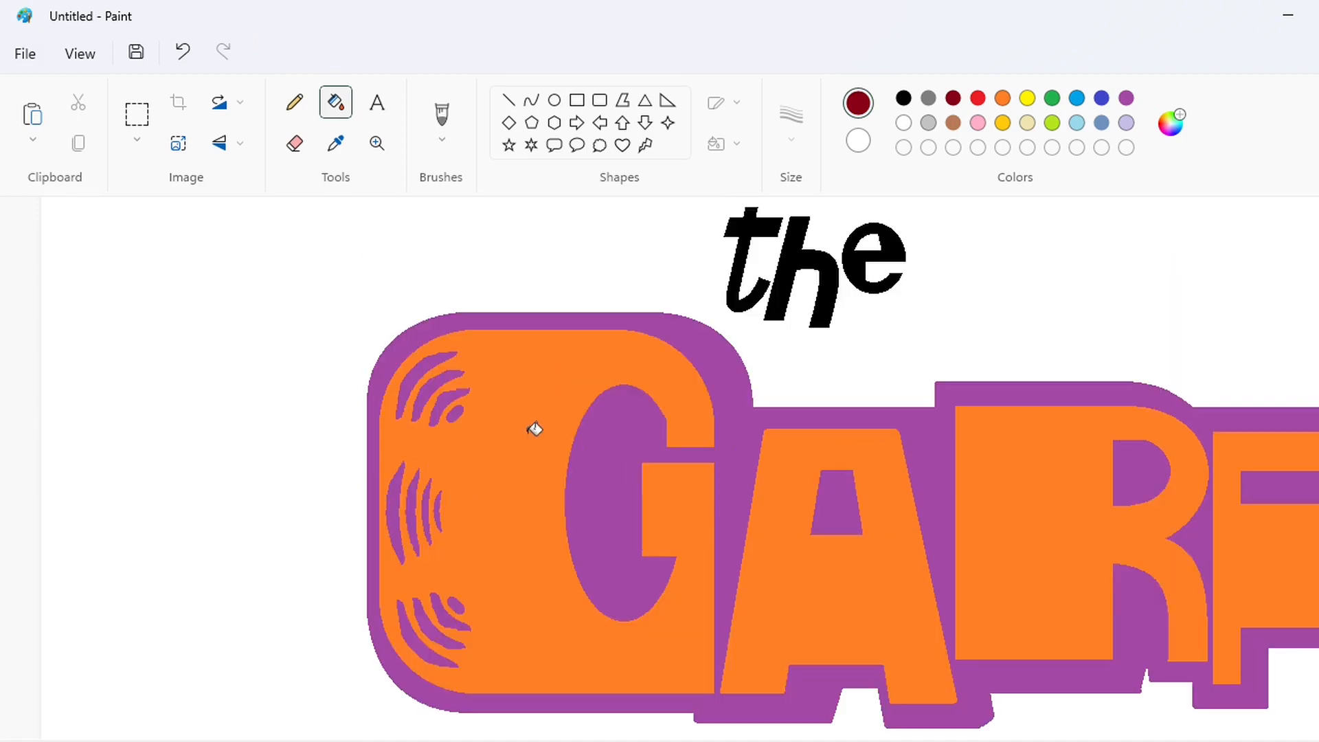
{"action": "left_click", "coordinate": [418, 369]}
{"action": "left_click", "coordinate": [431, 393]}
{"action": "left_click", "coordinate": [445, 402]}
{"action": "left_click", "coordinate": [455, 412]}
{"action": "left_click", "coordinate": [440, 512]}
{"action": "left_click", "coordinate": [425, 509]}
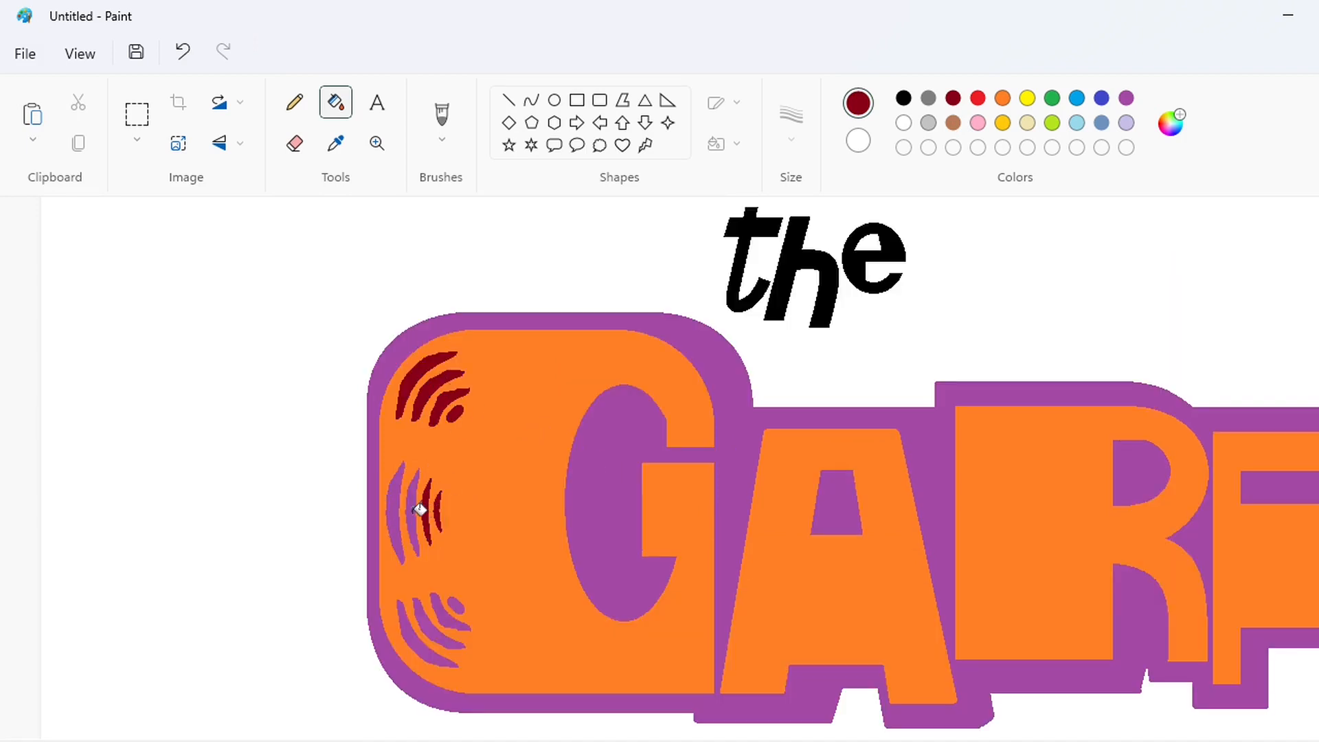
{"action": "left_click", "coordinate": [412, 512]}
{"action": "left_click", "coordinate": [395, 512]}
{"action": "left_click", "coordinate": [408, 640]}
{"action": "left_click", "coordinate": [424, 628]}
{"action": "left_click", "coordinate": [440, 614]}
{"action": "left_click", "coordinate": [456, 605]}
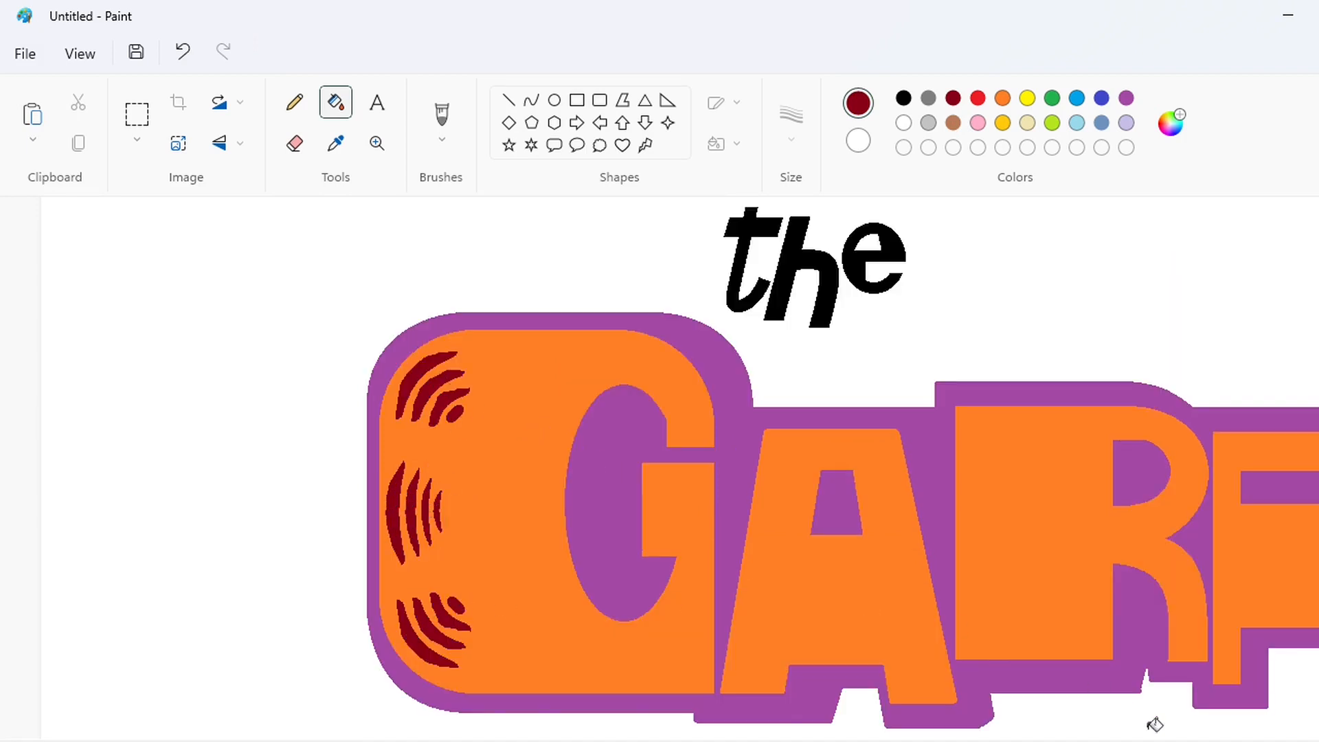
Step: Recolour the purple outline around GARFiELD and the purple openings inside its letters dark red
{"action": "scroll", "coordinate": [699, 523], "scroll_direction": "down", "scroll_amount": 1}
{"action": "left_click", "coordinate": [438, 439]}
{"action": "left_click", "coordinate": [333, 443]}
{"action": "left_click", "coordinate": [587, 423]}
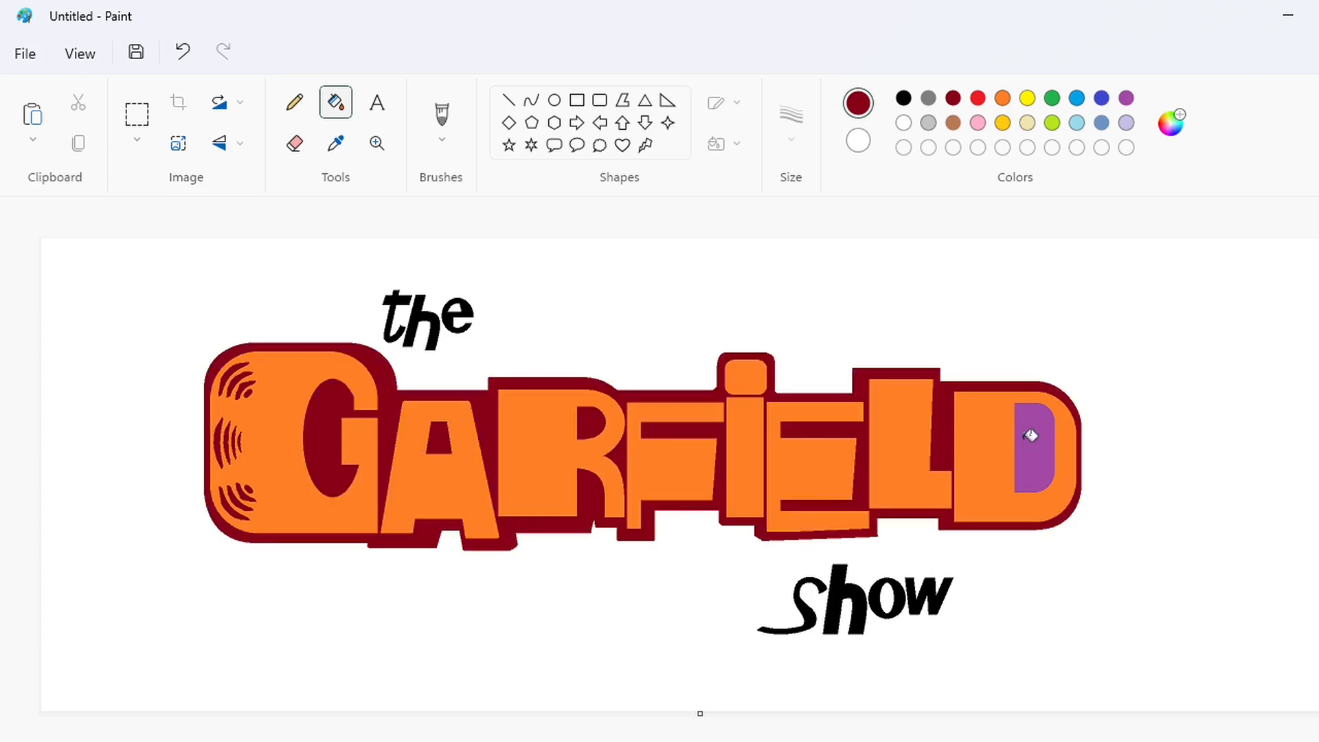
{"action": "left_click", "coordinate": [1031, 436]}
Step: Fill the letters of the small words "the" and "show" with dark red
{"action": "left_click", "coordinate": [403, 299]}
{"action": "left_click", "coordinate": [429, 328]}
{"action": "left_click", "coordinate": [457, 315]}
{"action": "left_click", "coordinate": [809, 598]}
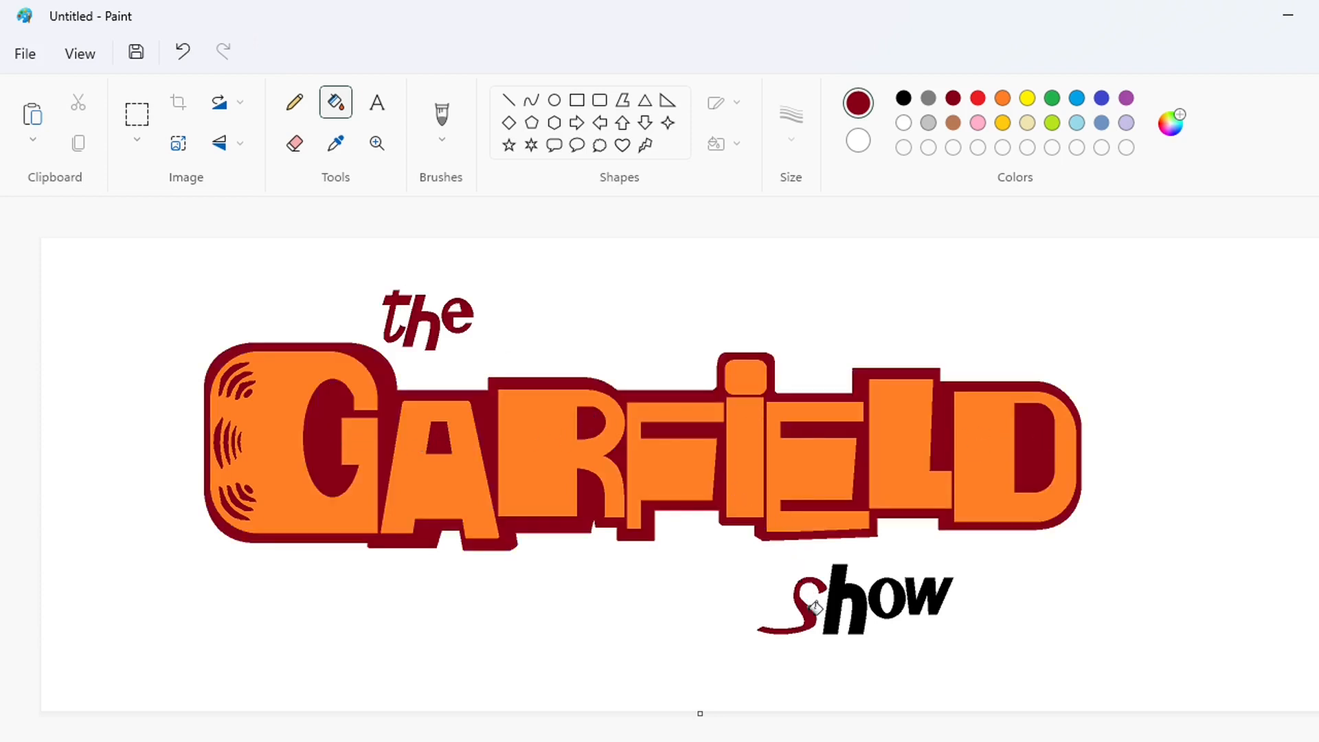
{"action": "left_click", "coordinate": [851, 605]}
{"action": "left_click", "coordinate": [874, 593]}
{"action": "left_click", "coordinate": [927, 596]}
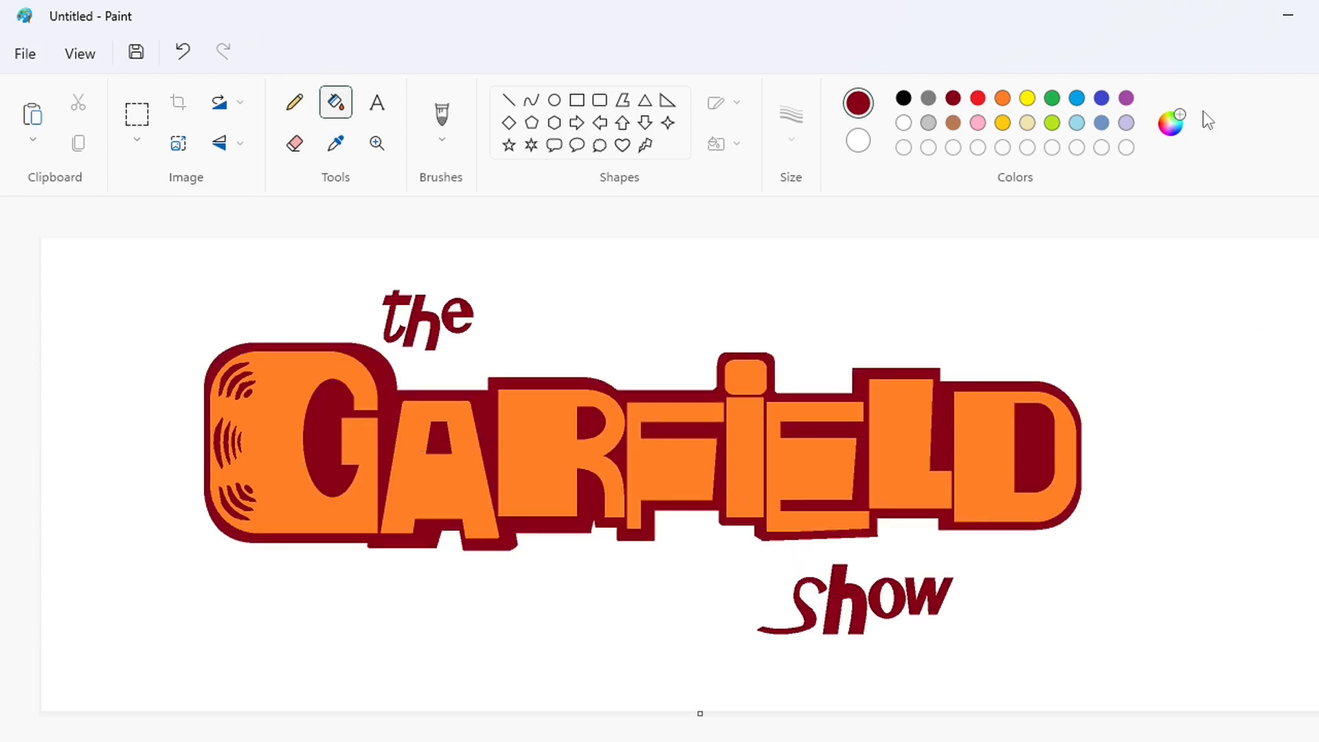